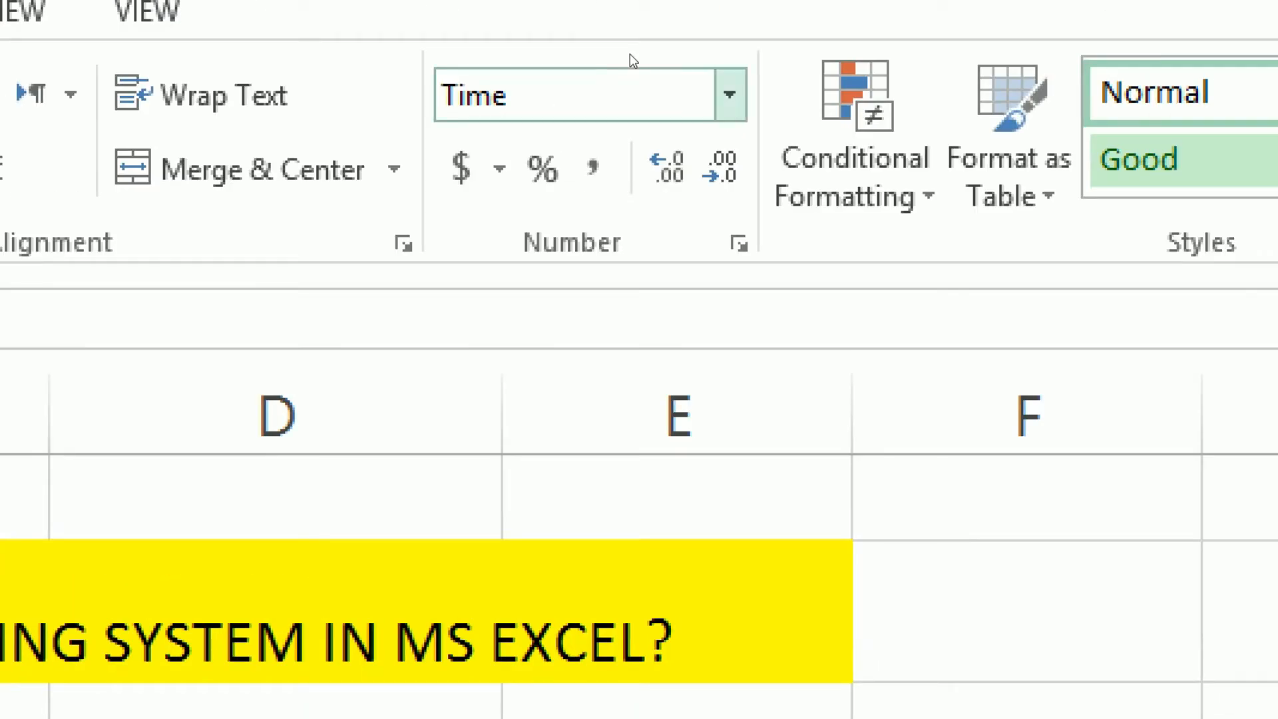
Step: Browse the Number Format list without applying anything, leaving E9 selected in the Number column
left_click(619, 73)
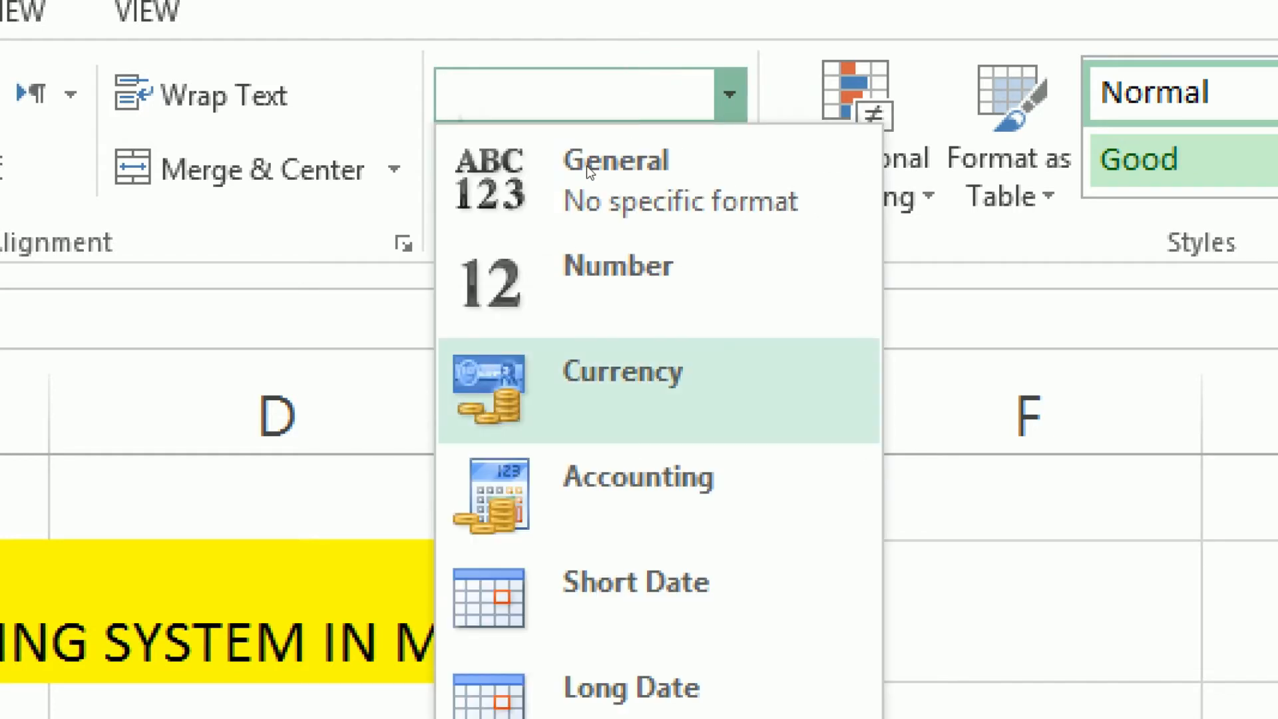
key("Down")
key("Down")
key("Down")
key("Down")
key("Down")
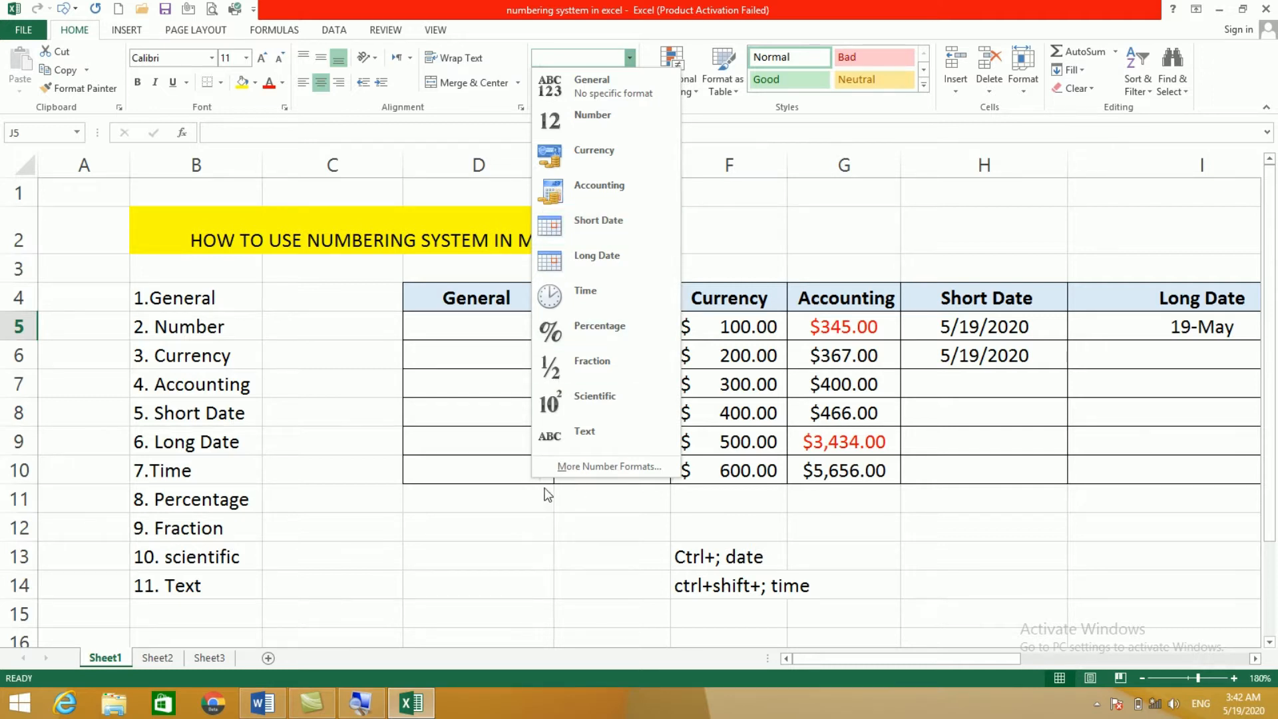
left_click(446, 552)
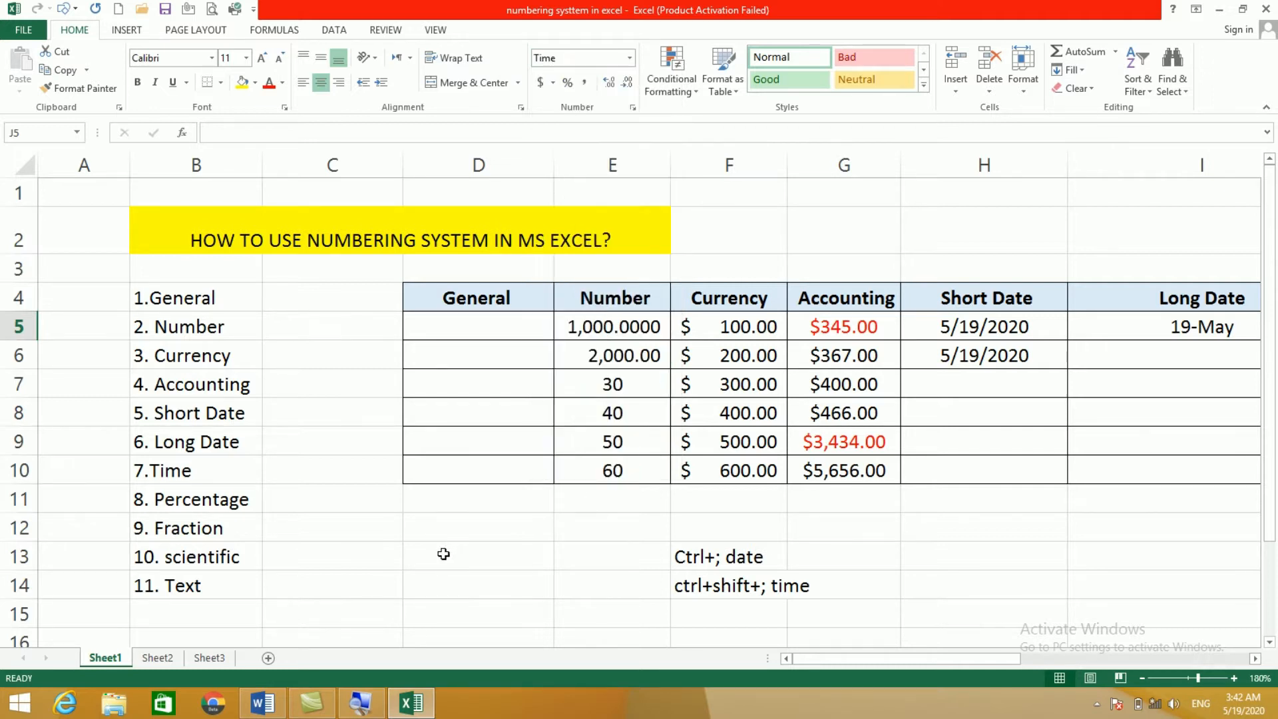
left_click(443, 555)
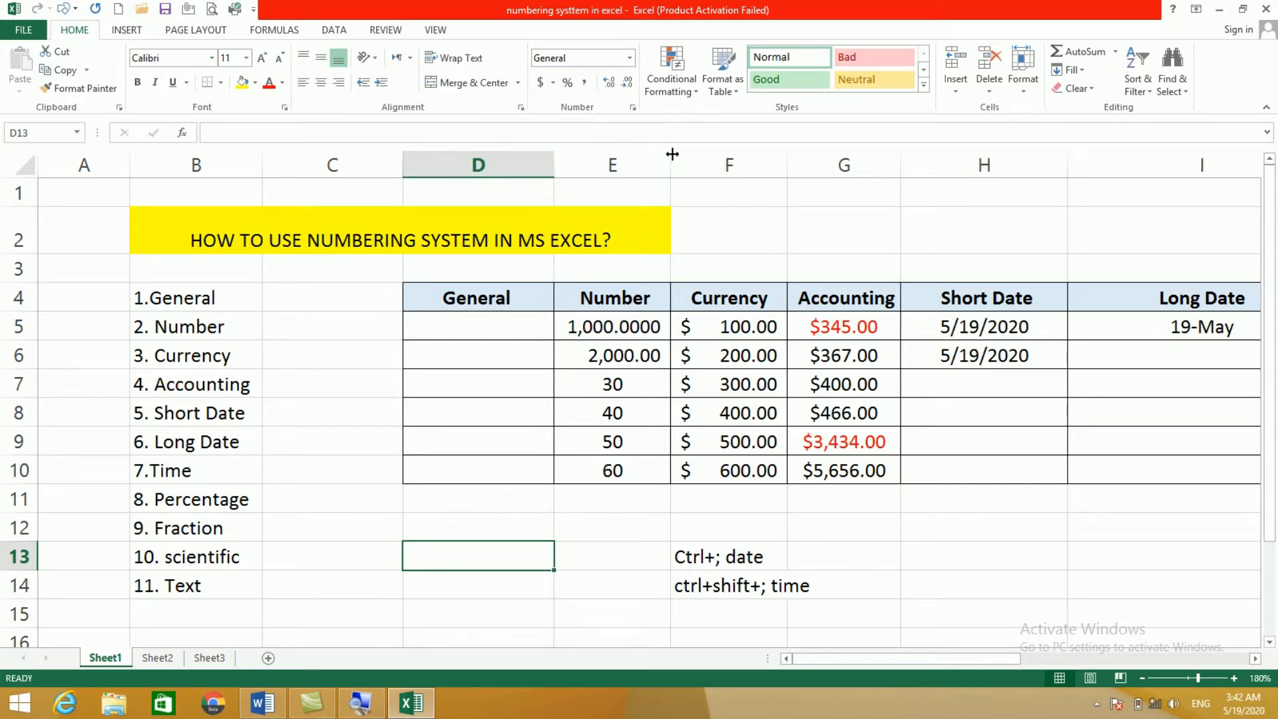
left_click(630, 57)
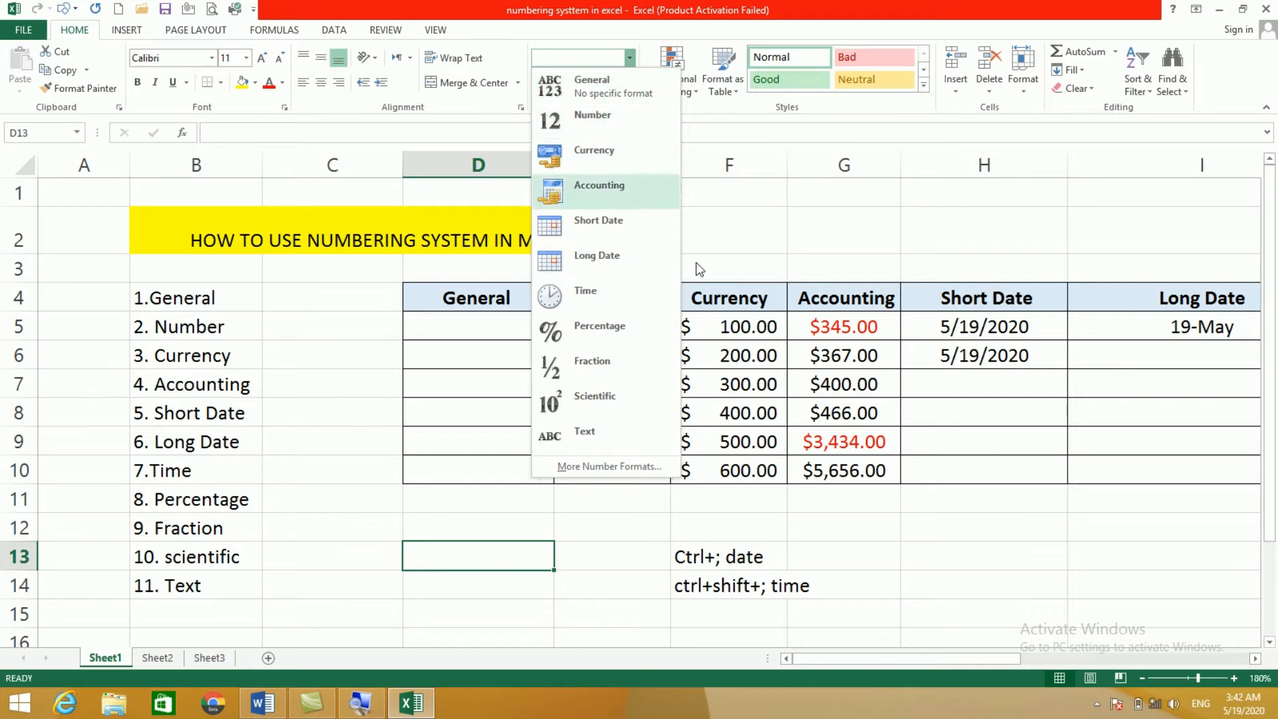
left_click(743, 351)
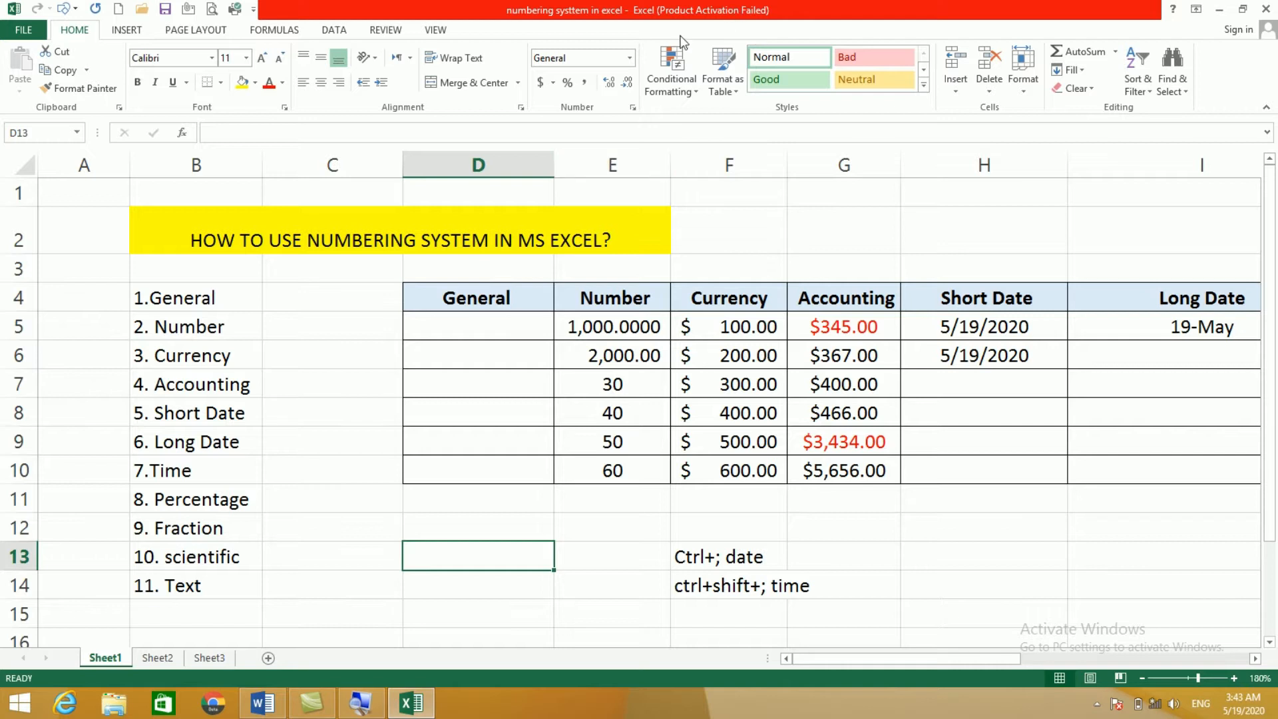
left_click(630, 59)
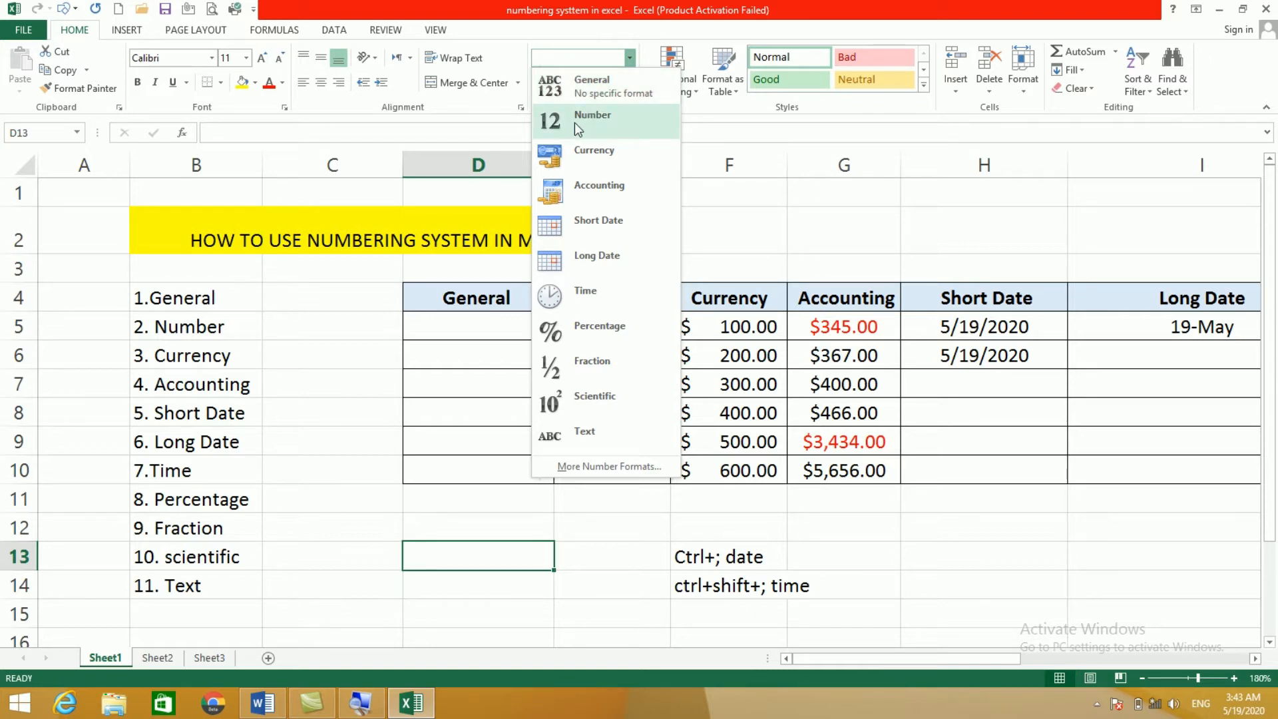
left_click(626, 443)
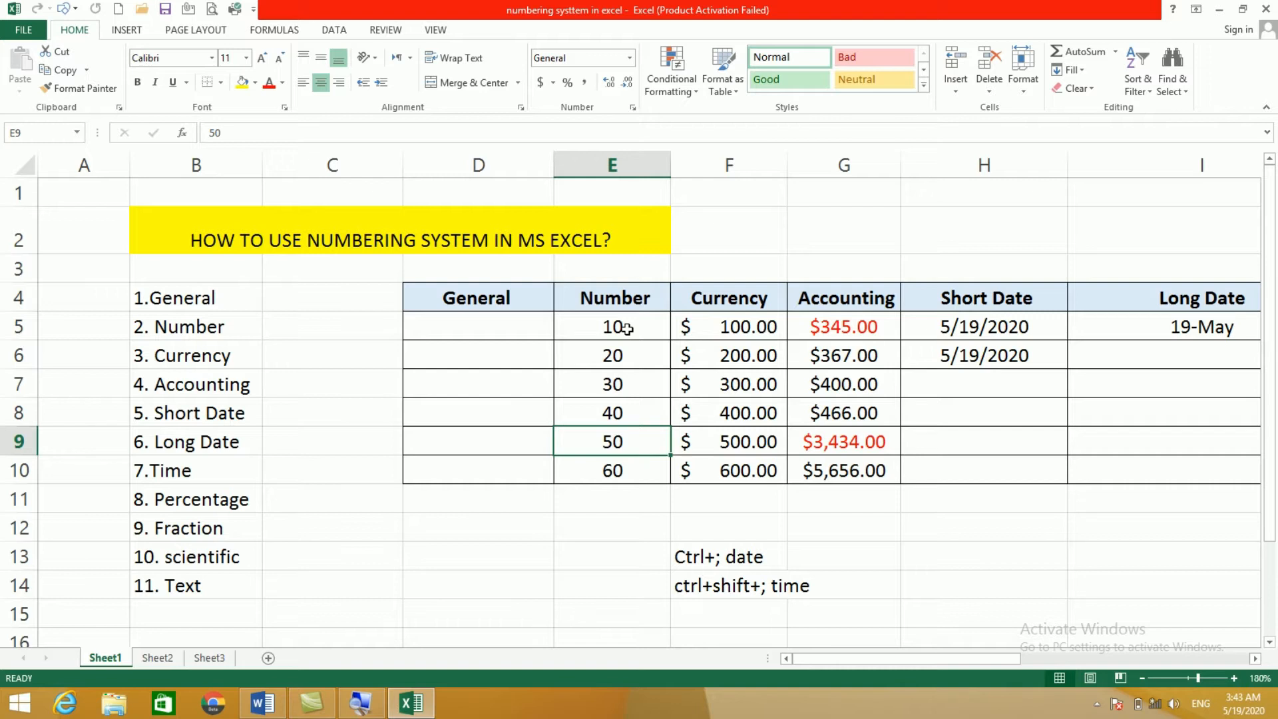
Step: Apply the Number format to E5:E10 so the values read 10.00 through 60.00
left_click_drag(609, 329, 632, 467)
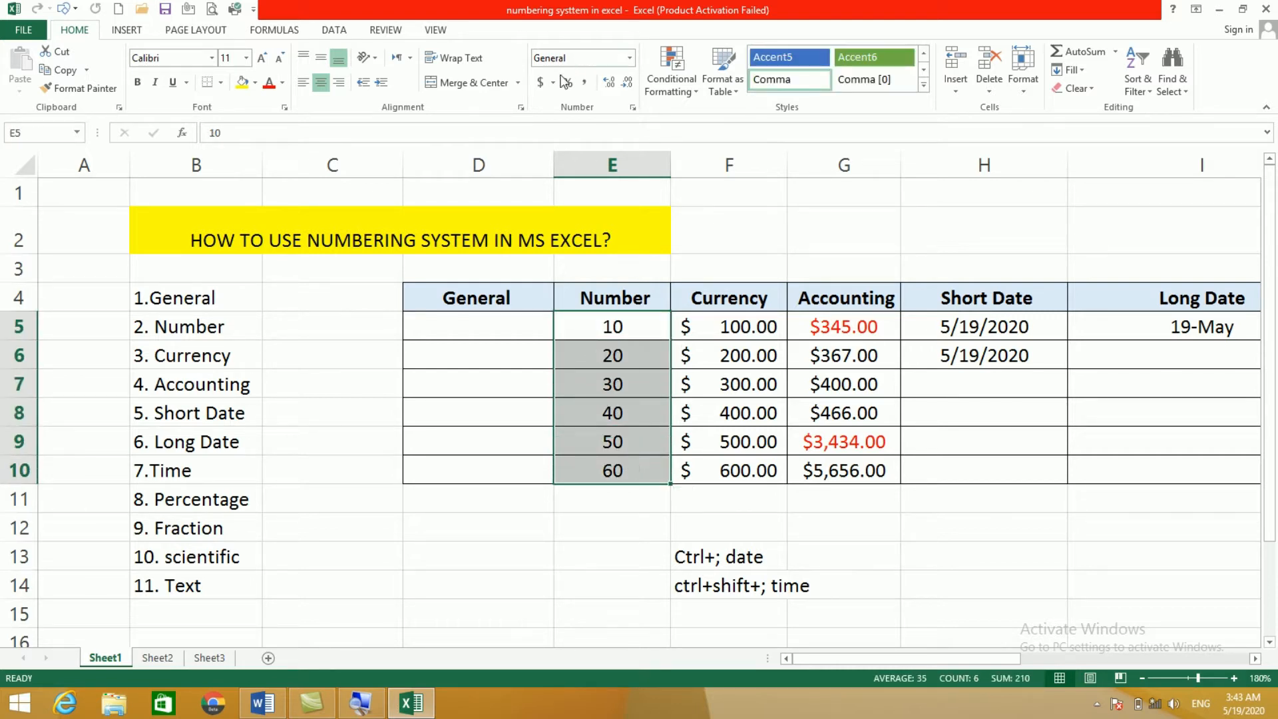
left_click(629, 58)
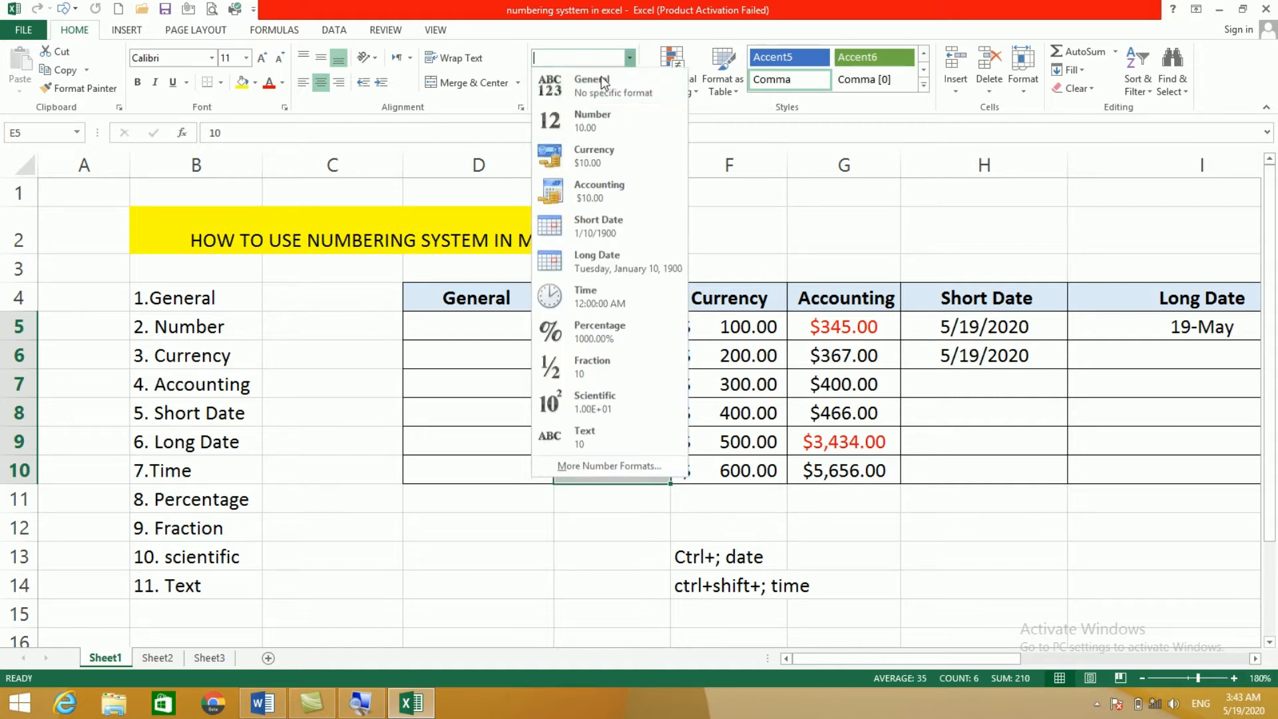
left_click(574, 117)
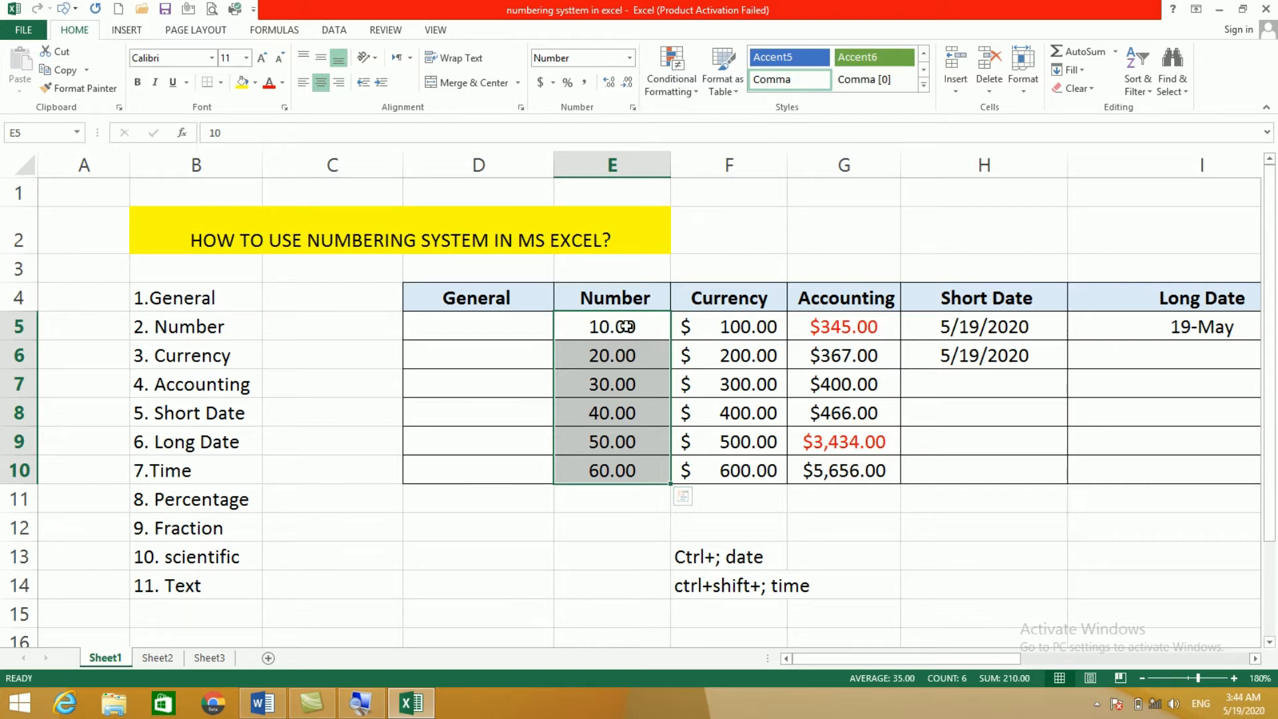
Step: Reopen the format list without changing anything, then select the Currency values F5:F10
left_click(630, 58)
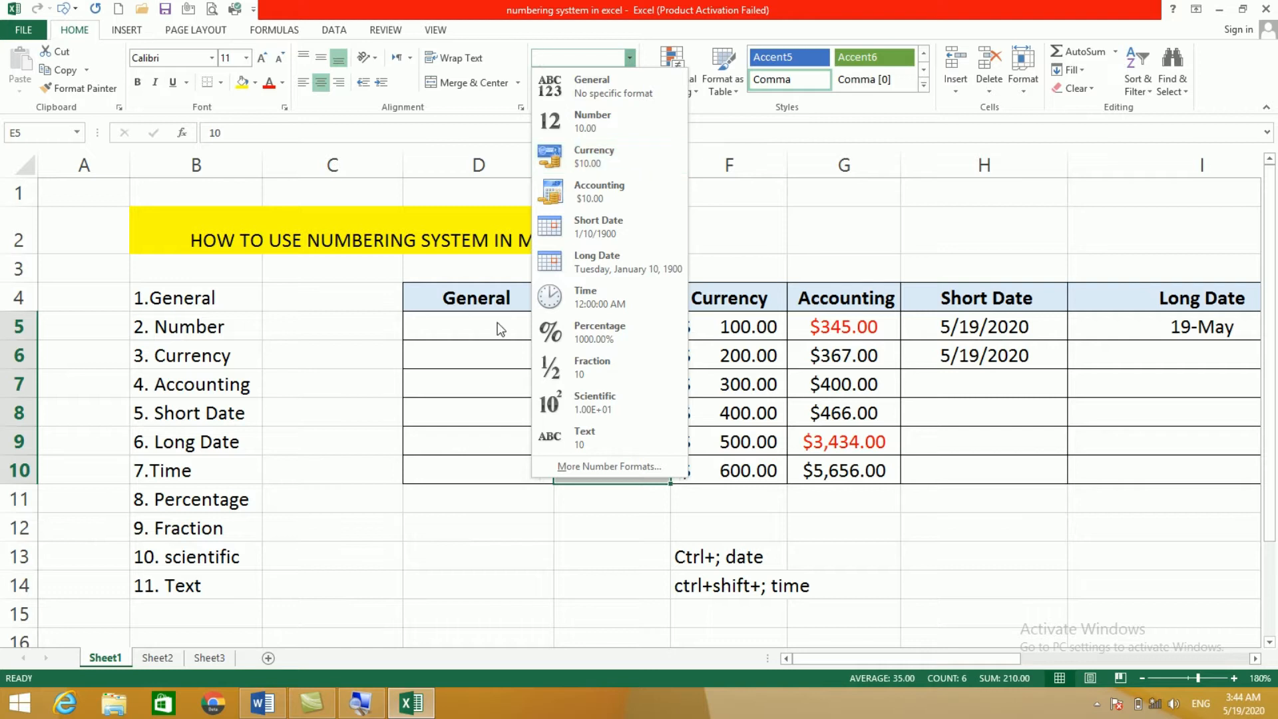
left_click(485, 493)
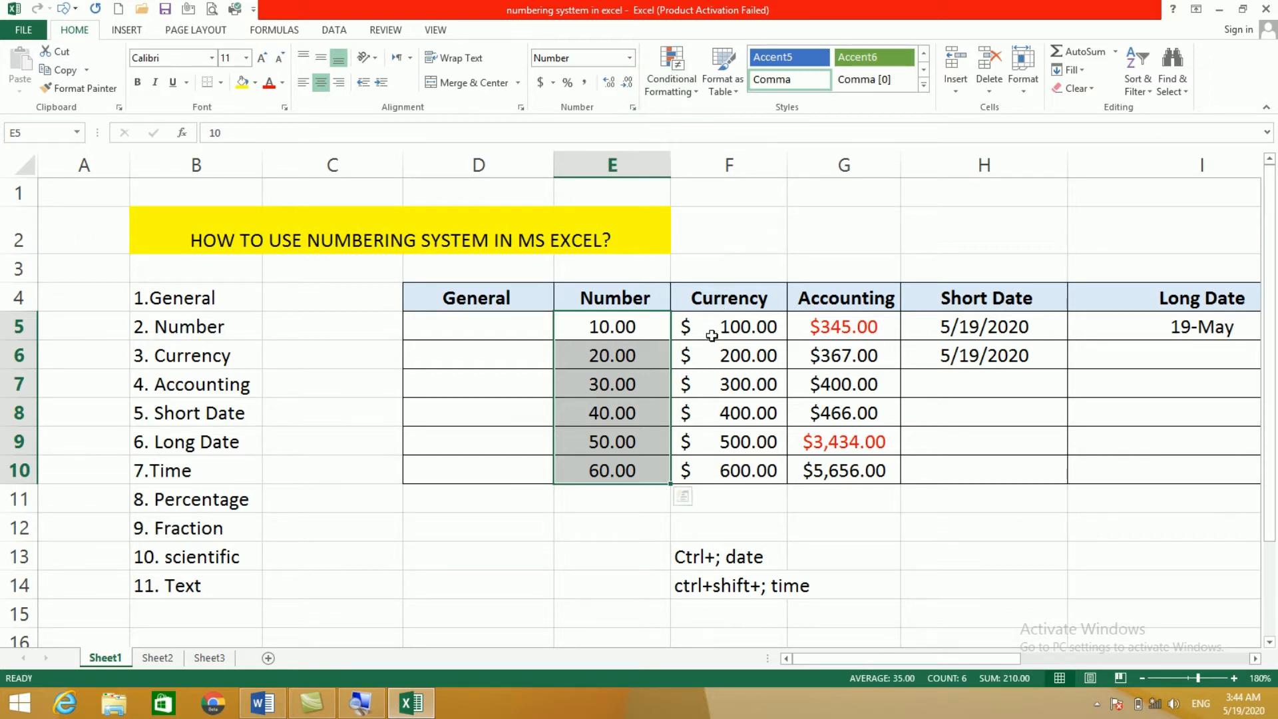
left_click_drag(724, 327, 732, 470)
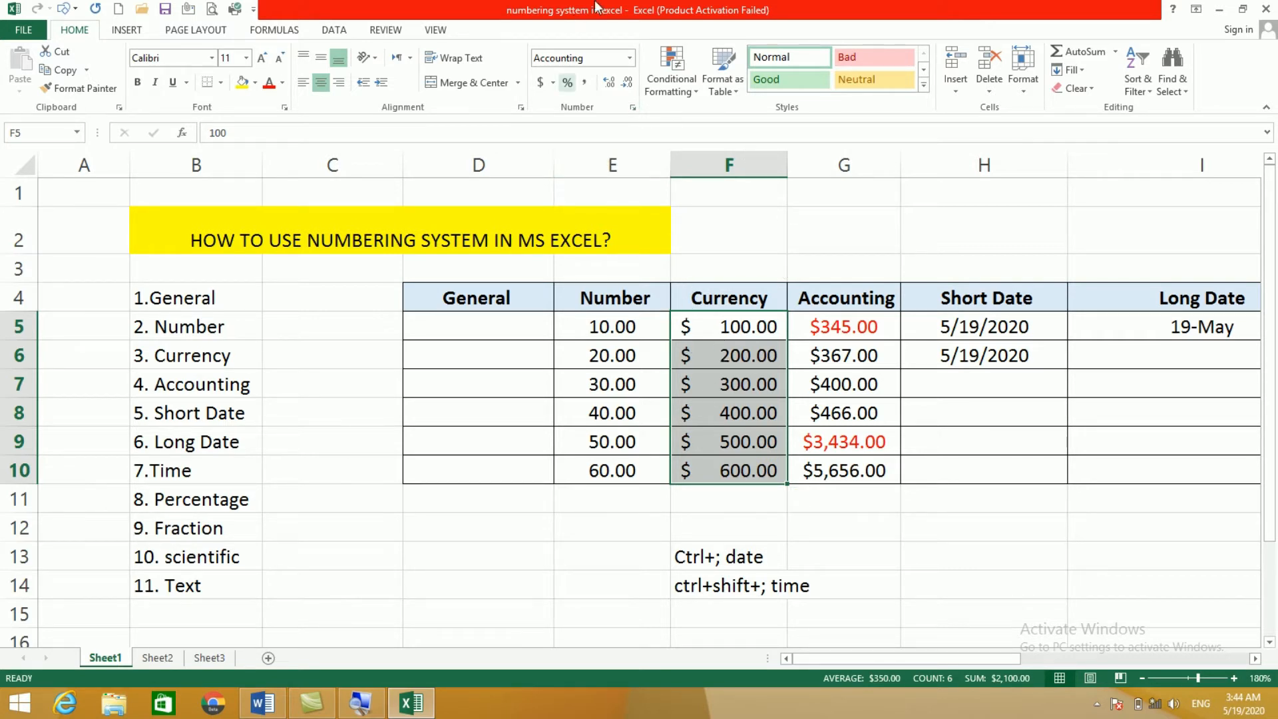
Step: Reset F5:F10 to General, then apply Currency so it shows $100.00 to $600.00
left_click(631, 57)
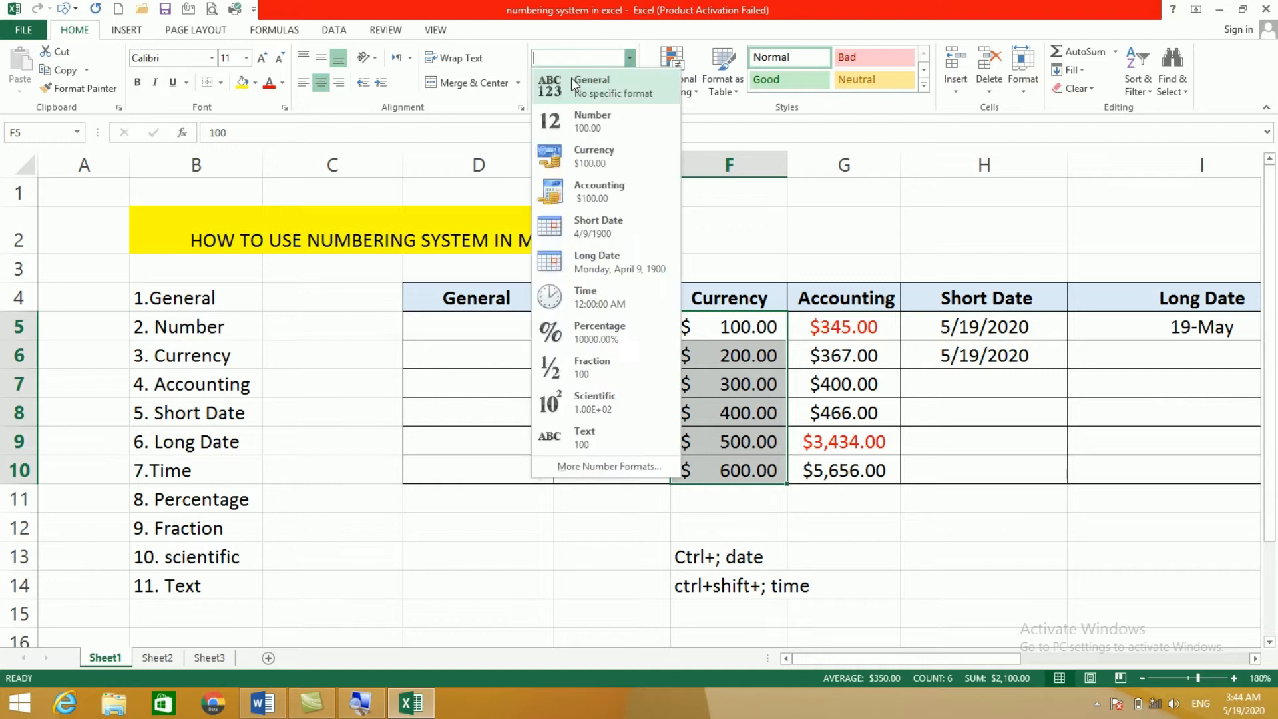
left_click(571, 77)
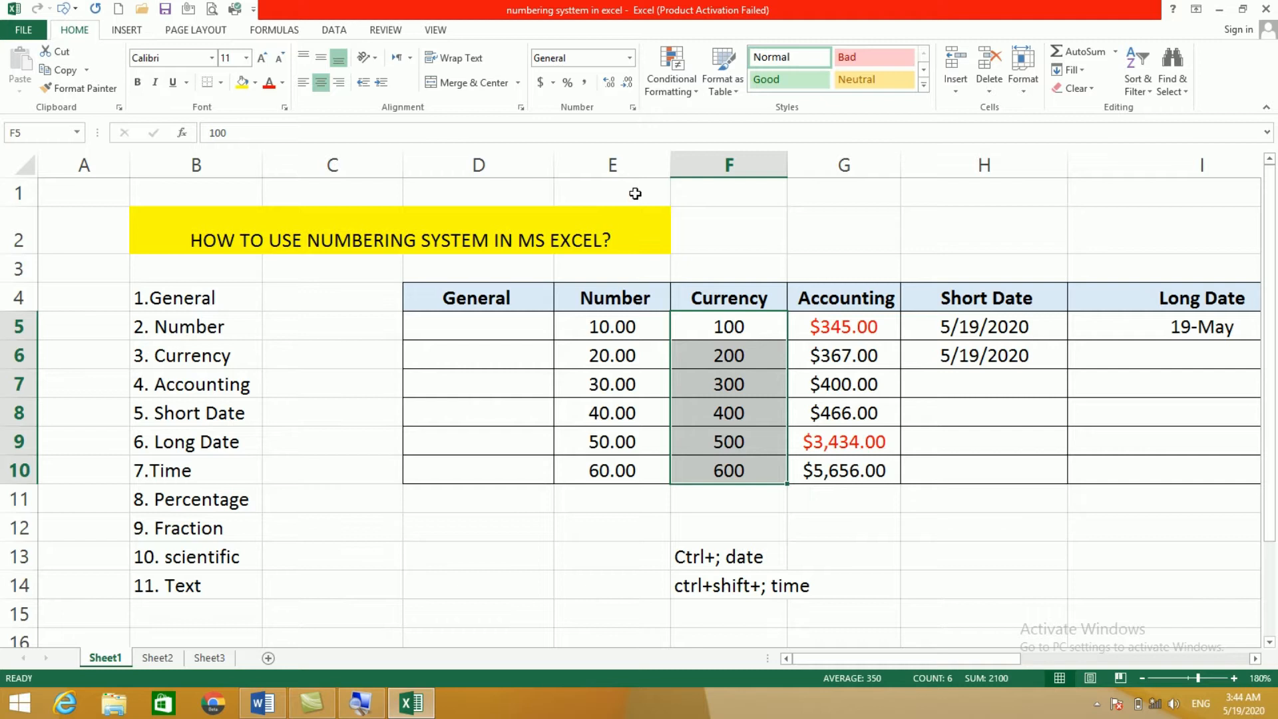
left_click(630, 59)
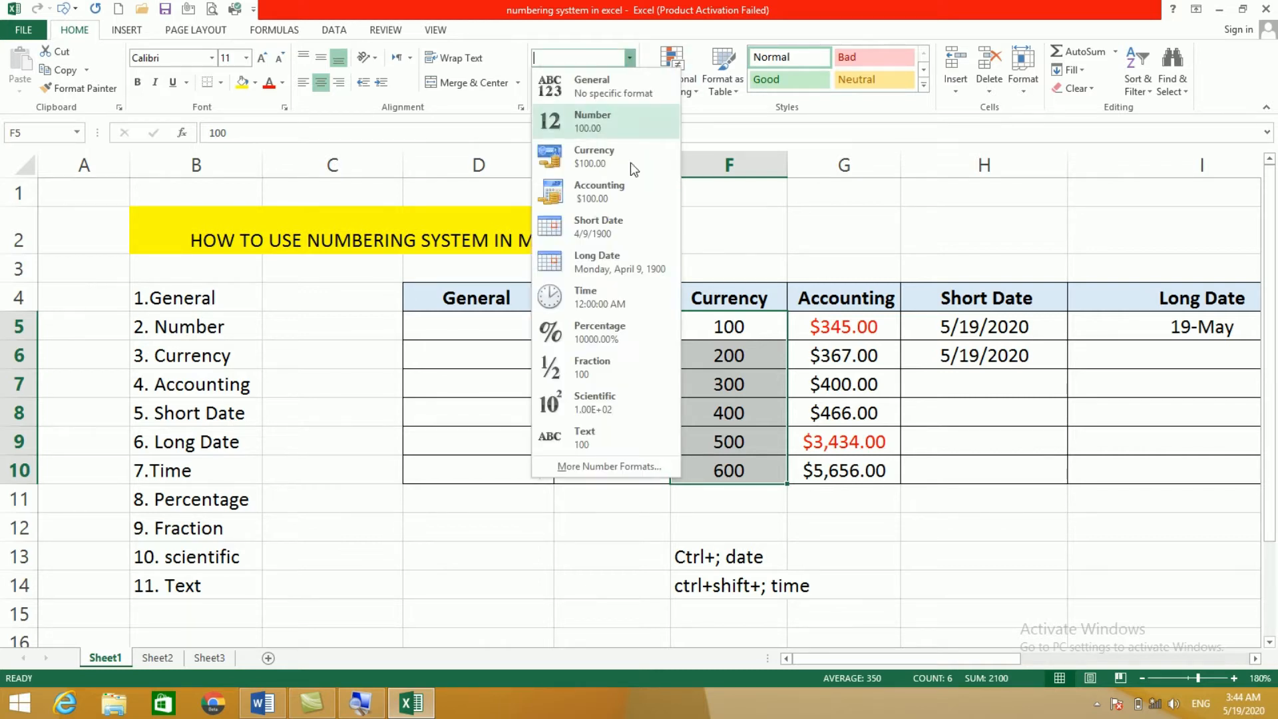
left_click(594, 162)
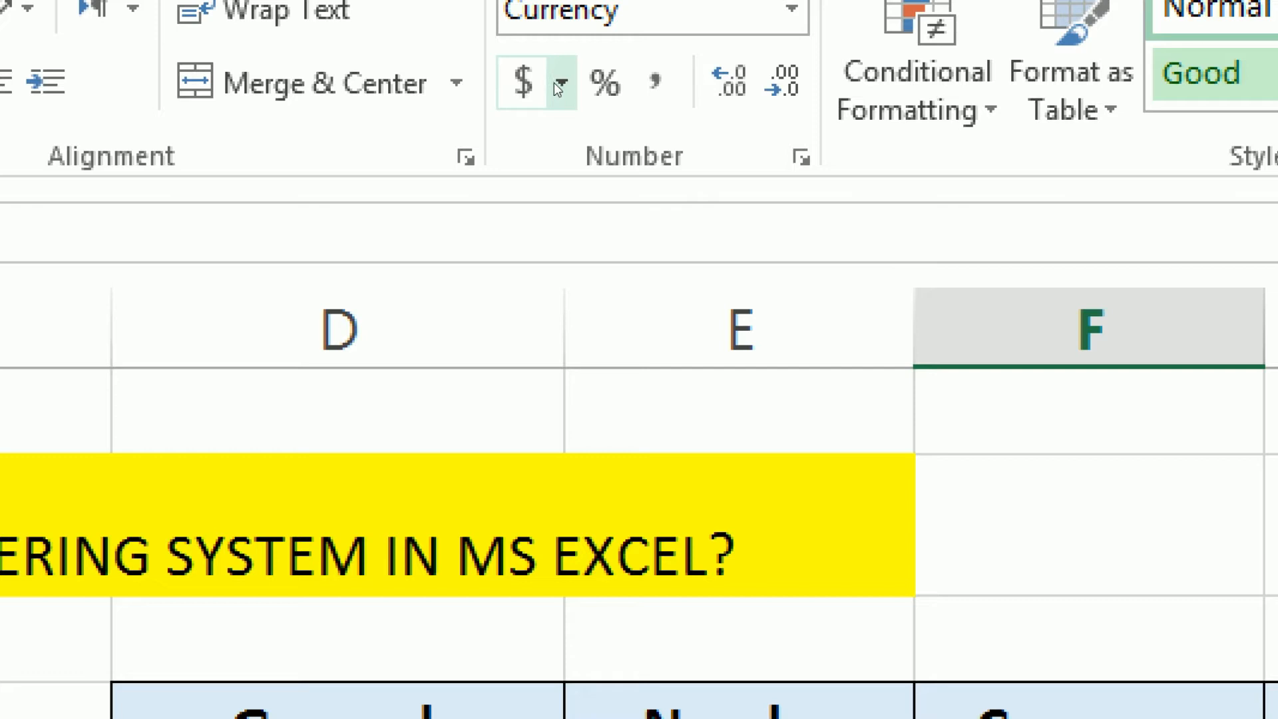
Step: Switch the F5:F10 amounts to the ¥ Chinese (PRC) symbol, showing ¥100.00 to ¥600.00
left_click(559, 83)
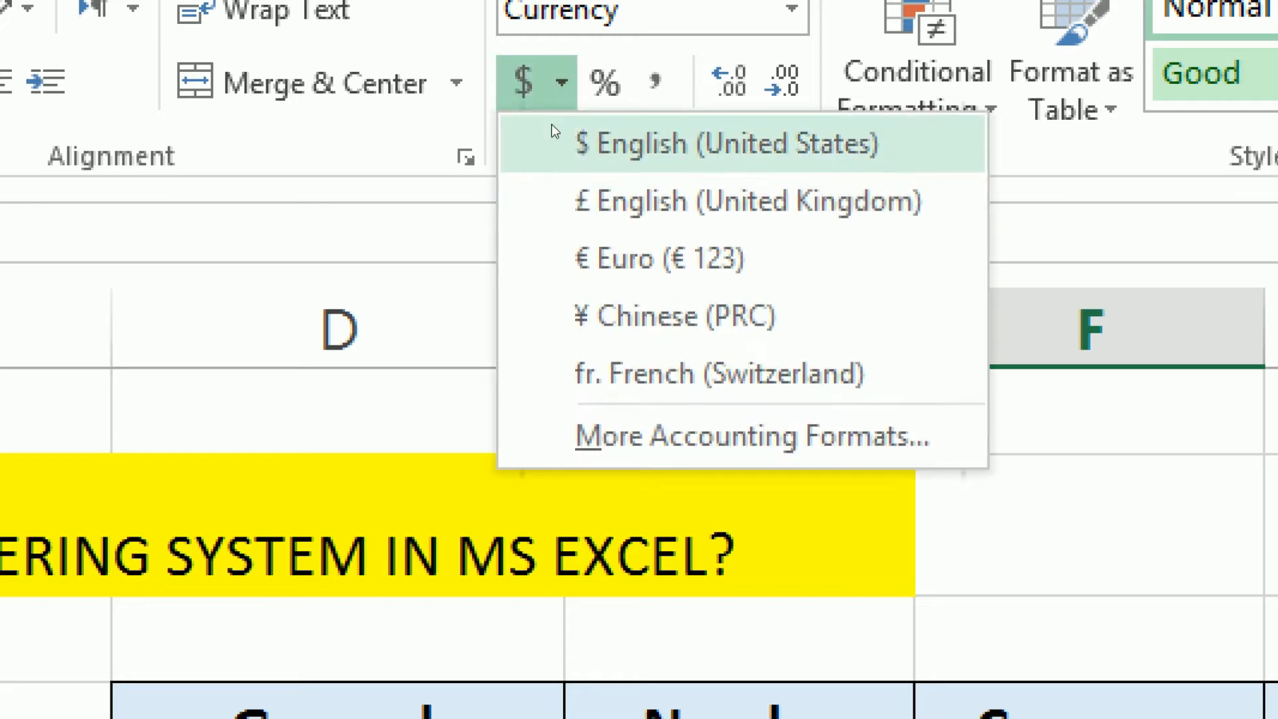
left_click(588, 161)
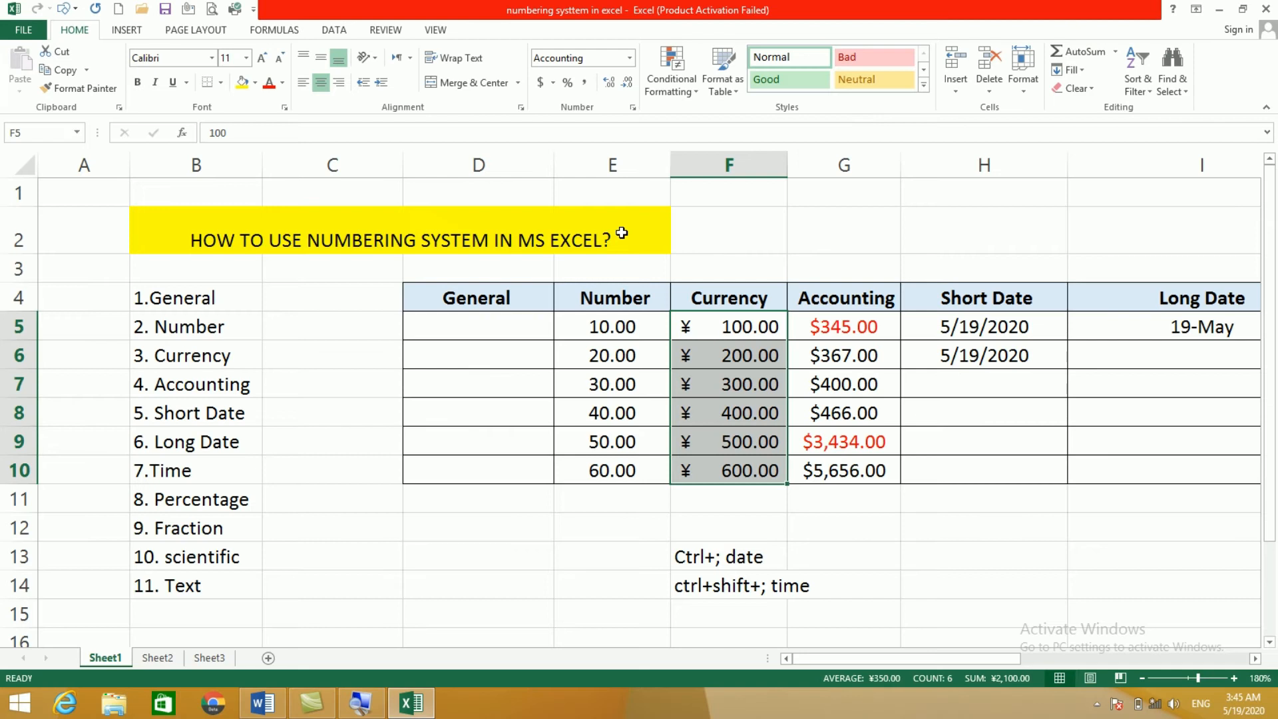
left_click(696, 347)
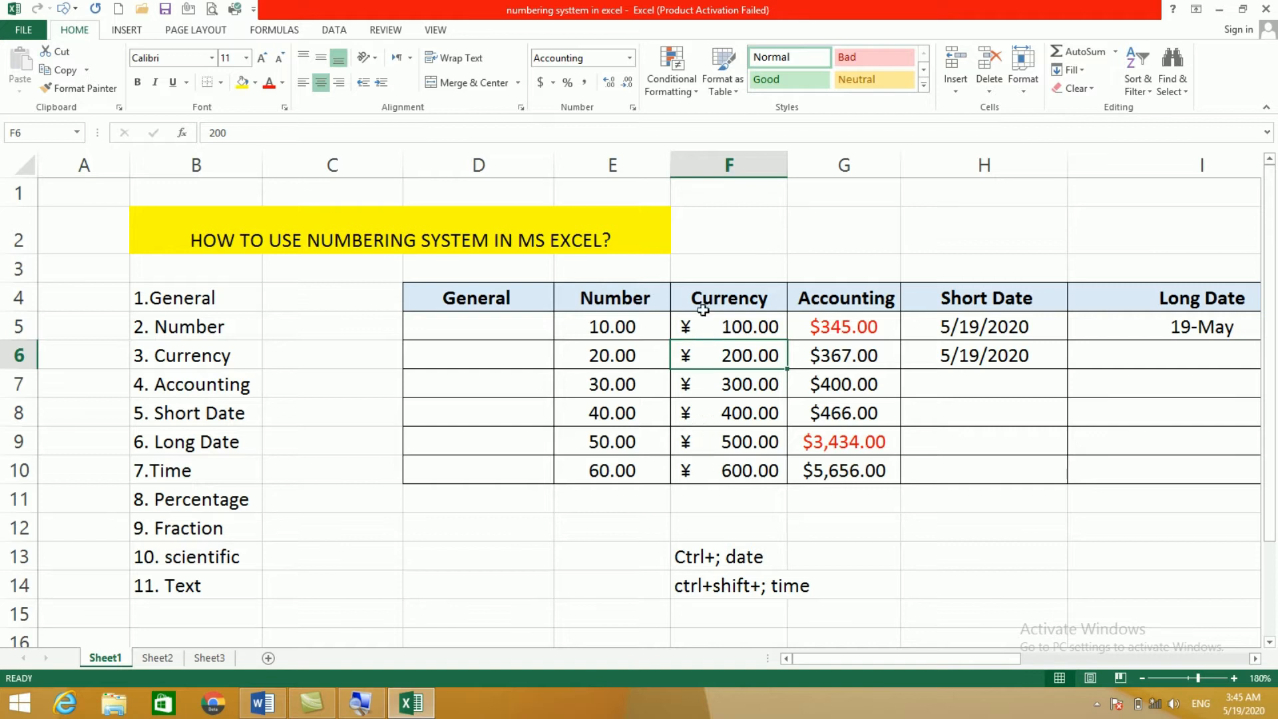
Step: Reselect F5:F10, select empty cell F11, and close the Excel window
left_click_drag(724, 383, 728, 470)
left_click(709, 498)
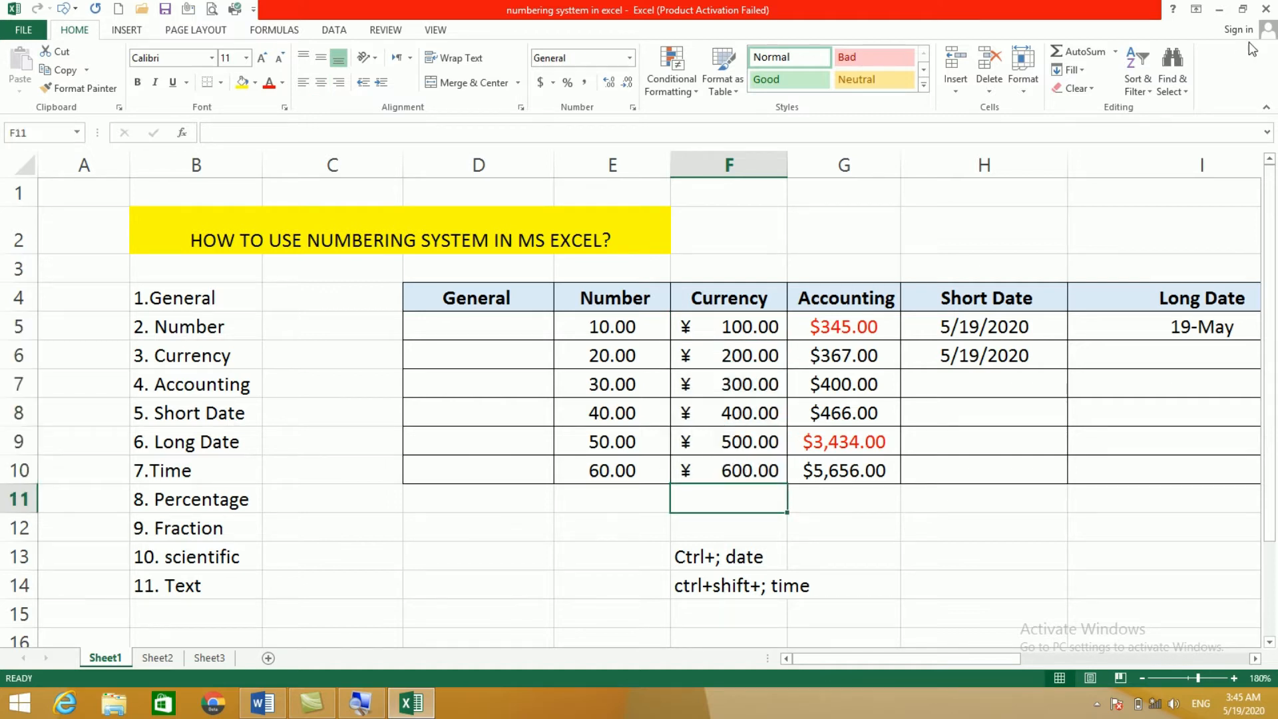
left_click(1266, 9)
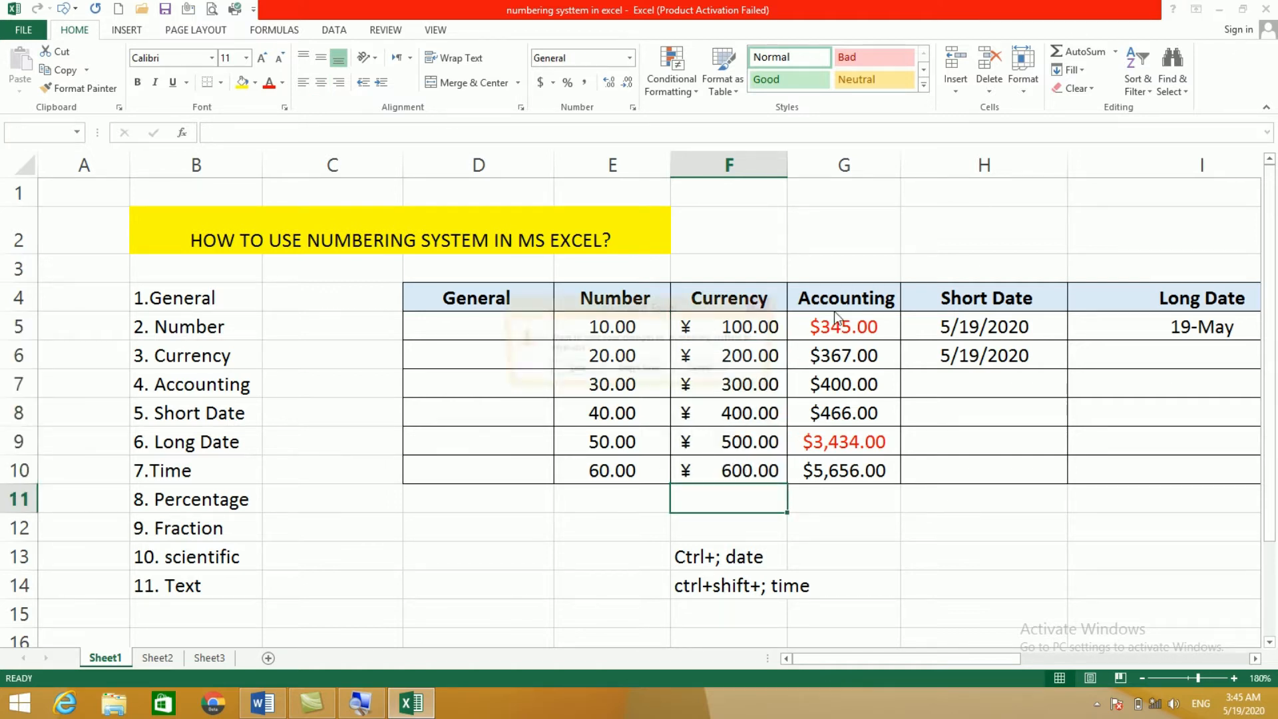
Step: Save the workbook on closing and launch Control Panel by running 'control'
left_click(571, 371)
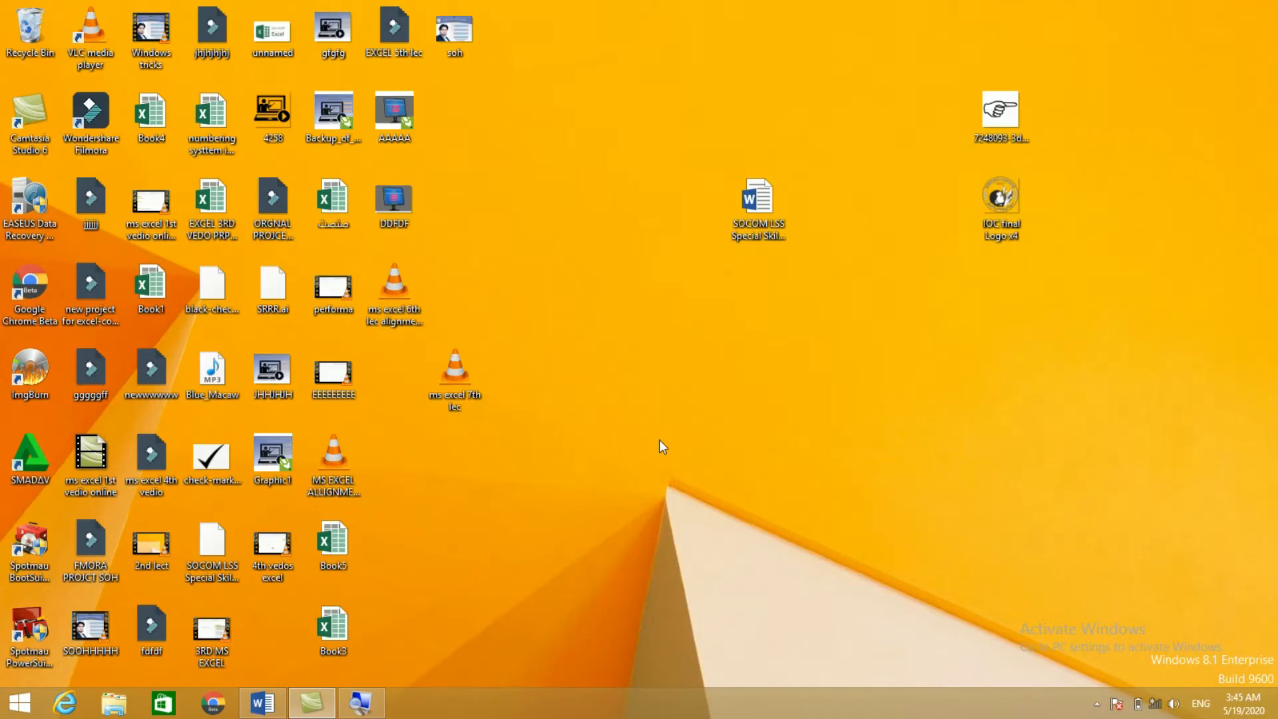
key("super+r")
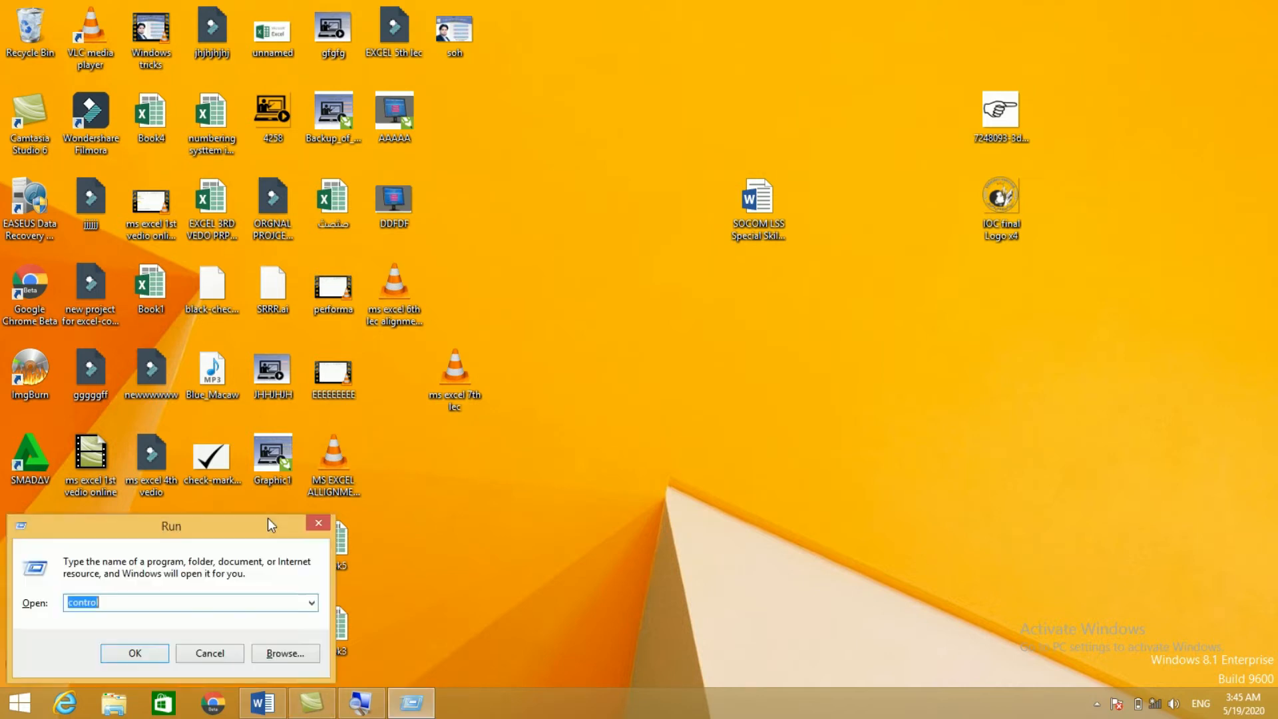
left_click_drag(268, 518, 829, 254)
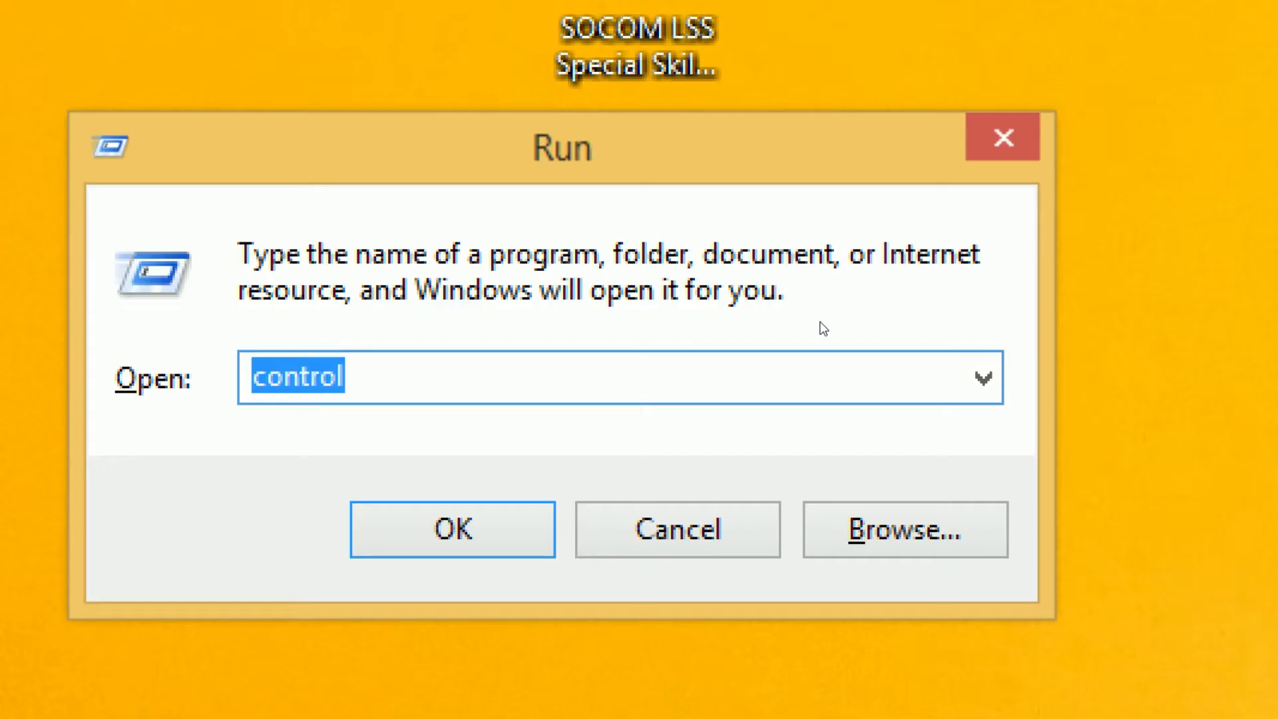
type("contro")
key("Down")
key("Return")
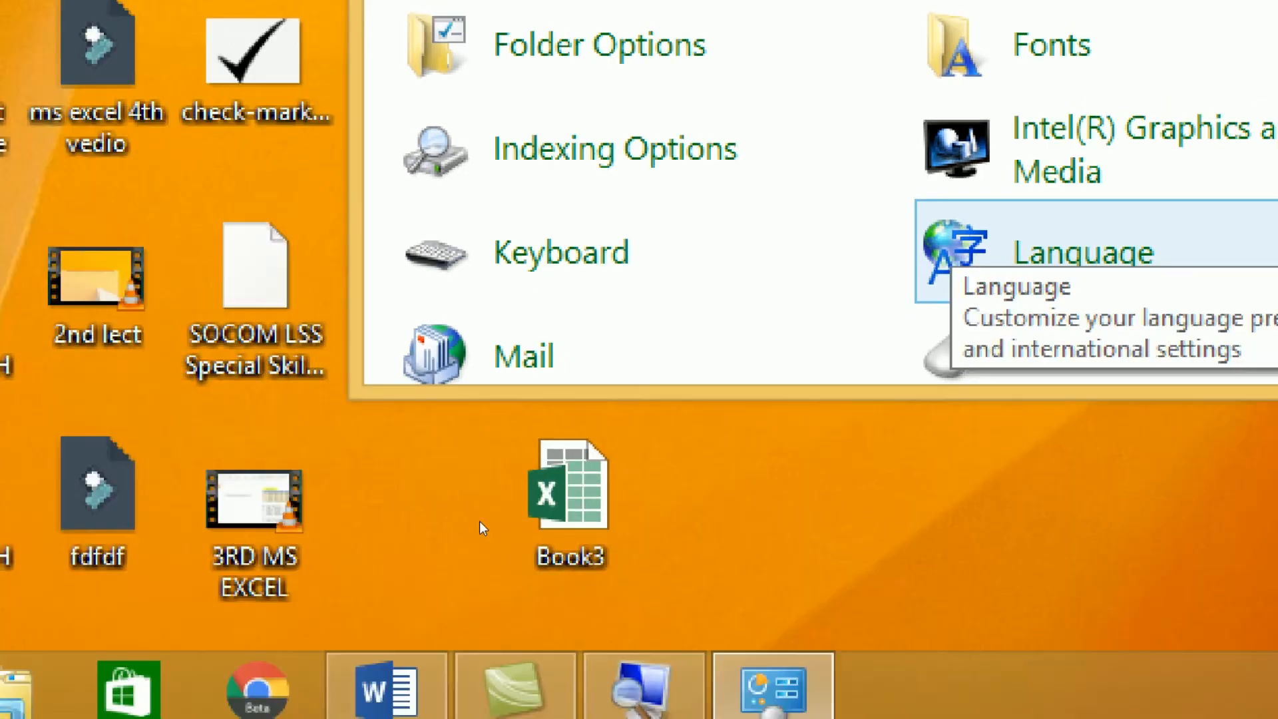
Step: Open Region's additional settings in Control Panel at the Currency tab
key("super+p")
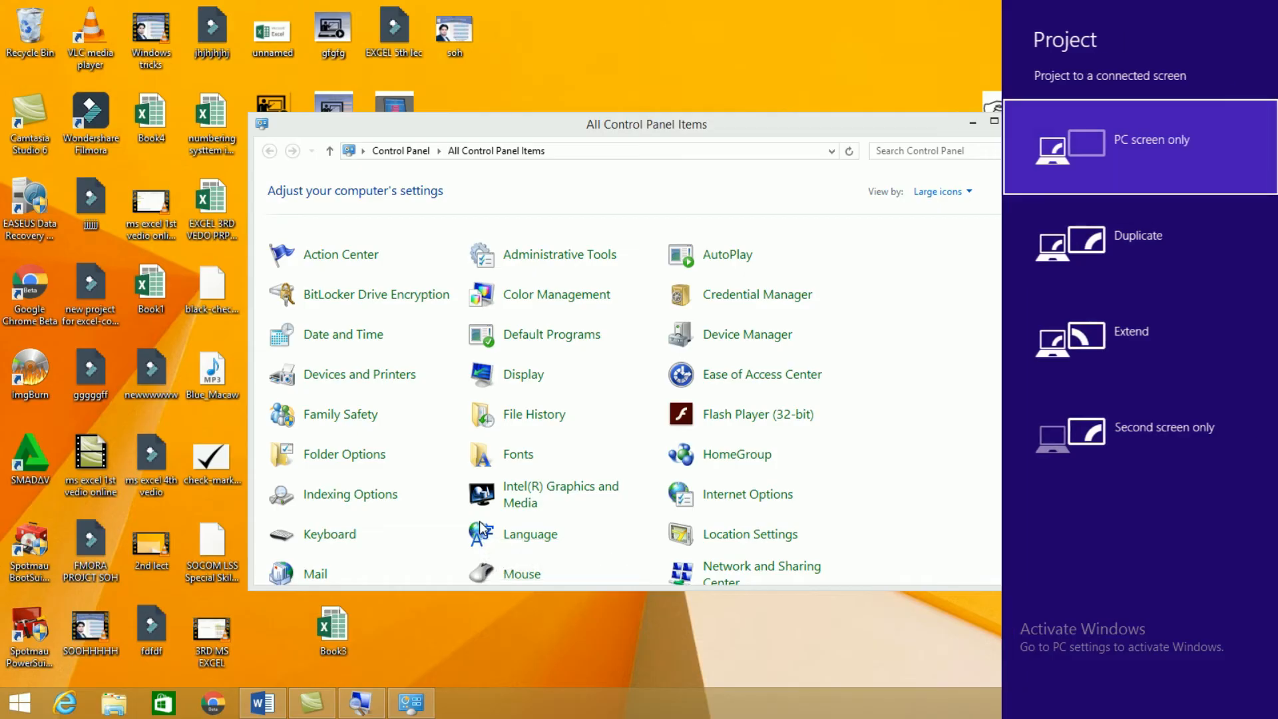
left_click(289, 561)
left_click_drag(1037, 330, 1032, 446)
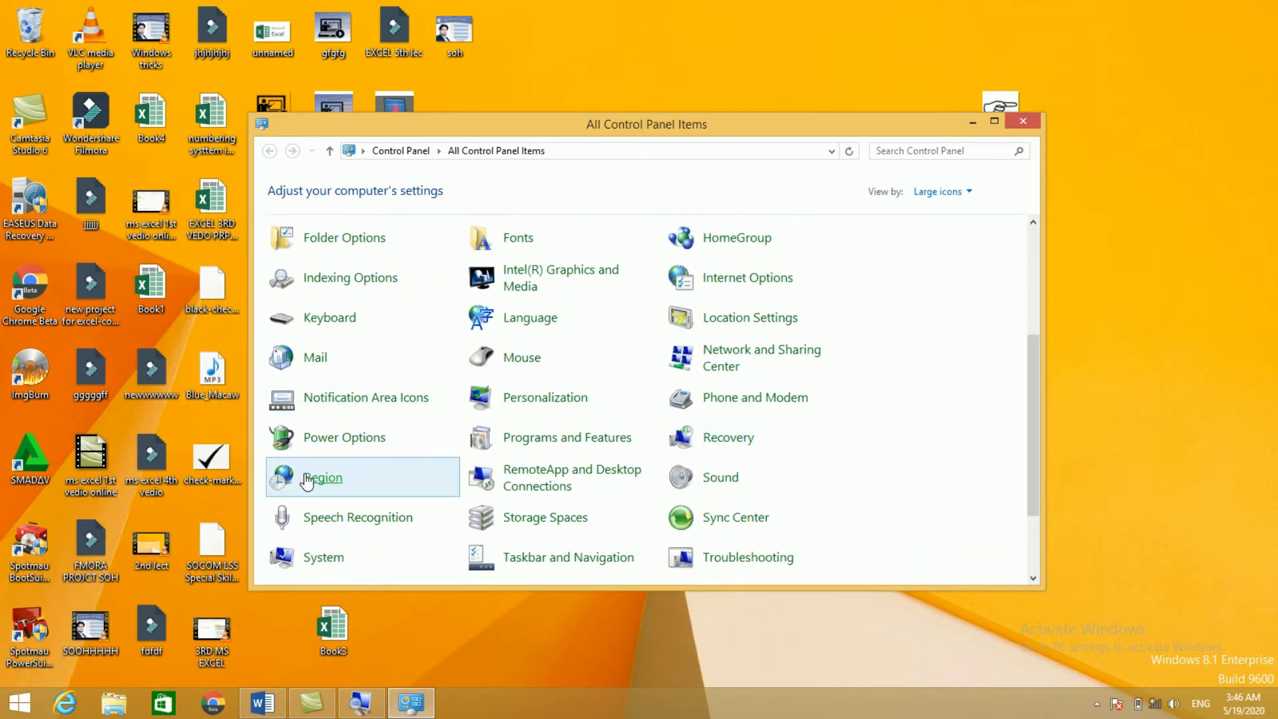
left_click(322, 483)
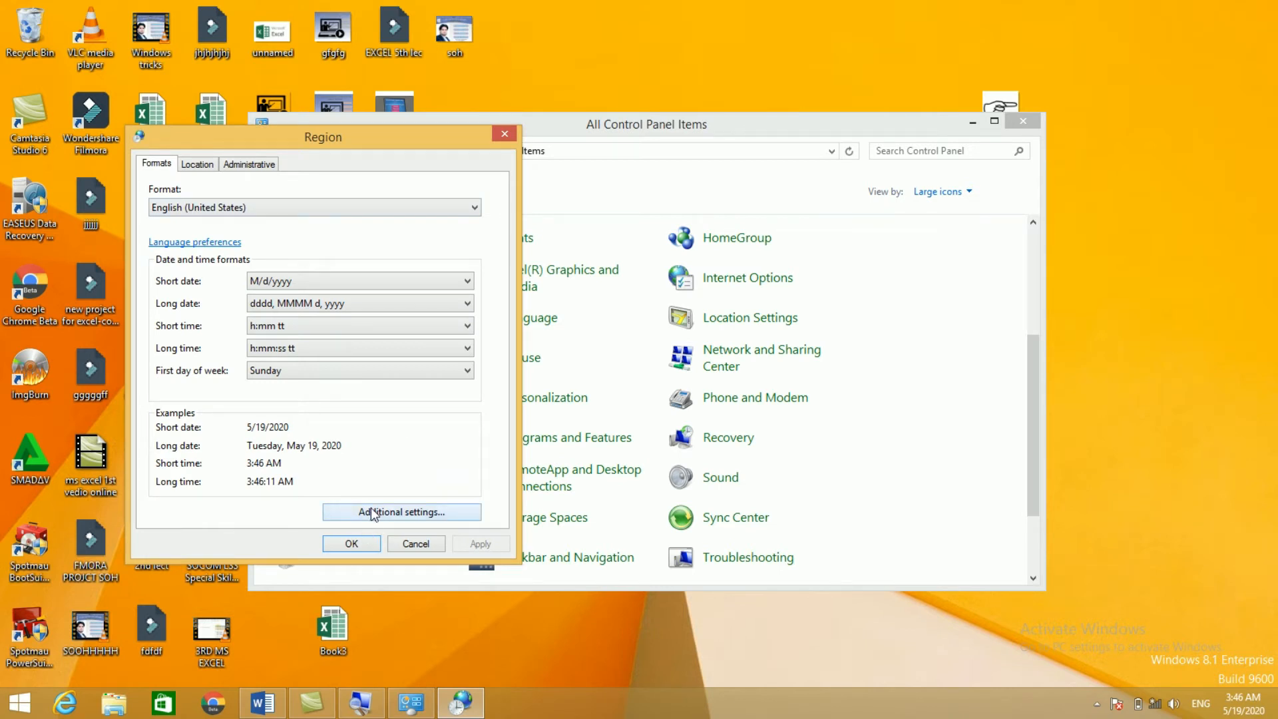
left_click(373, 513)
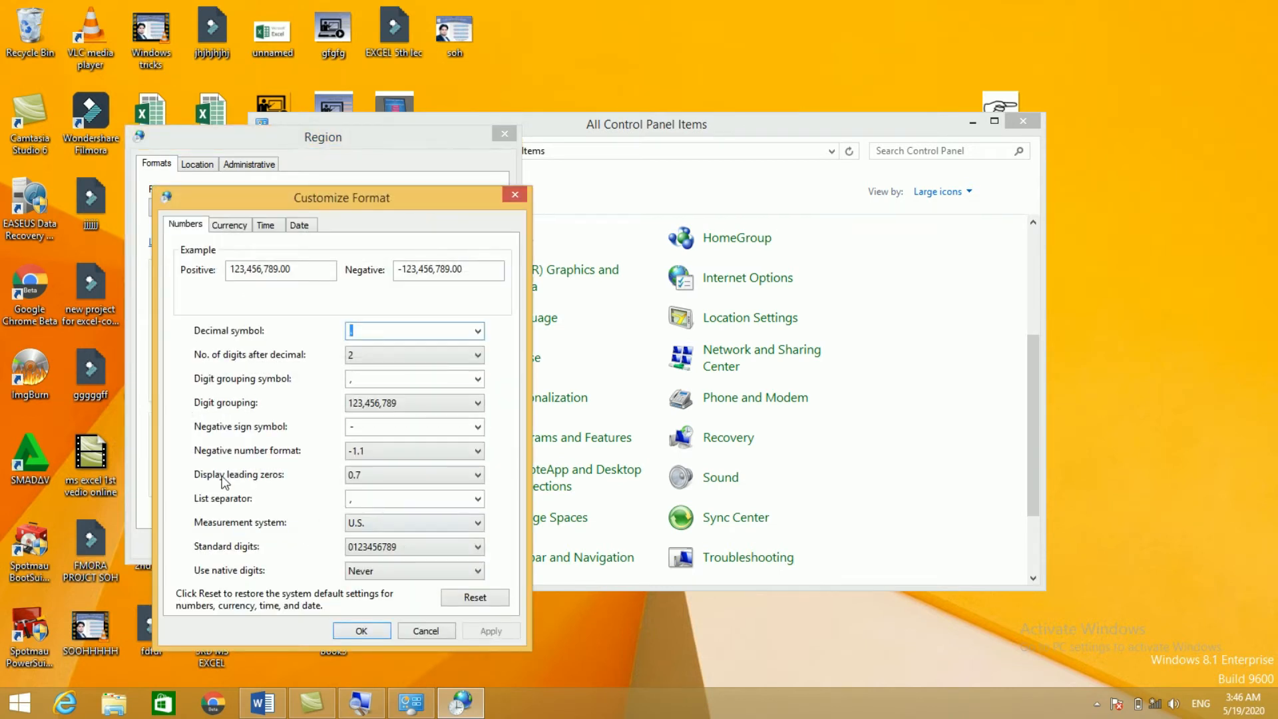
left_click(231, 226)
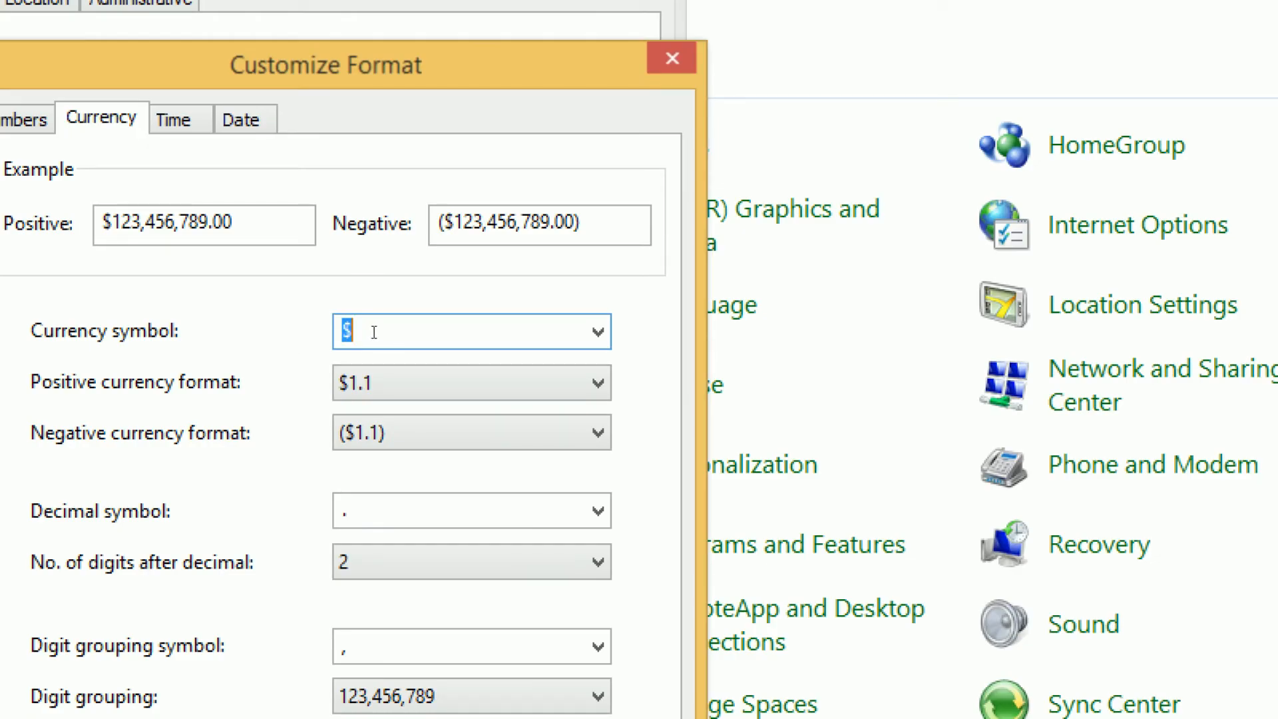
Step: Change the currency symbol from $ to AFN, close Control Panel, and reopen the numbering systems workbook
key("BackSpace")
type("AFN")
key("Return")
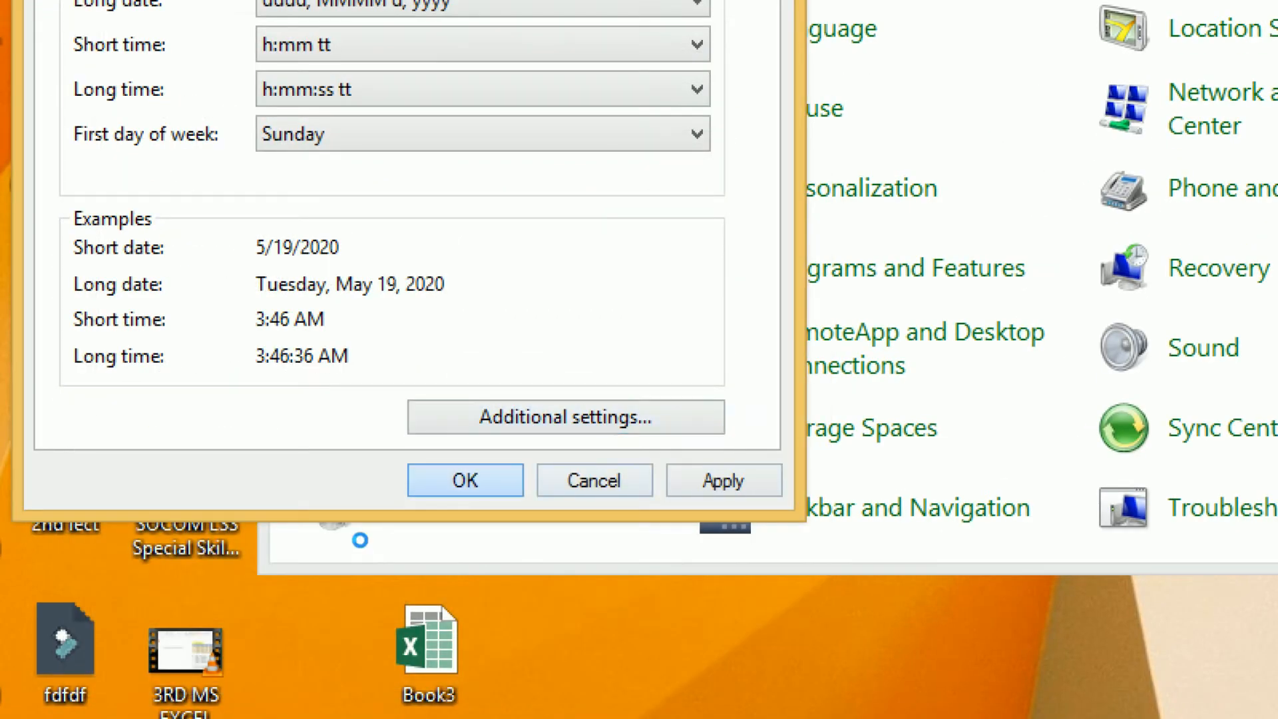
left_click(465, 480)
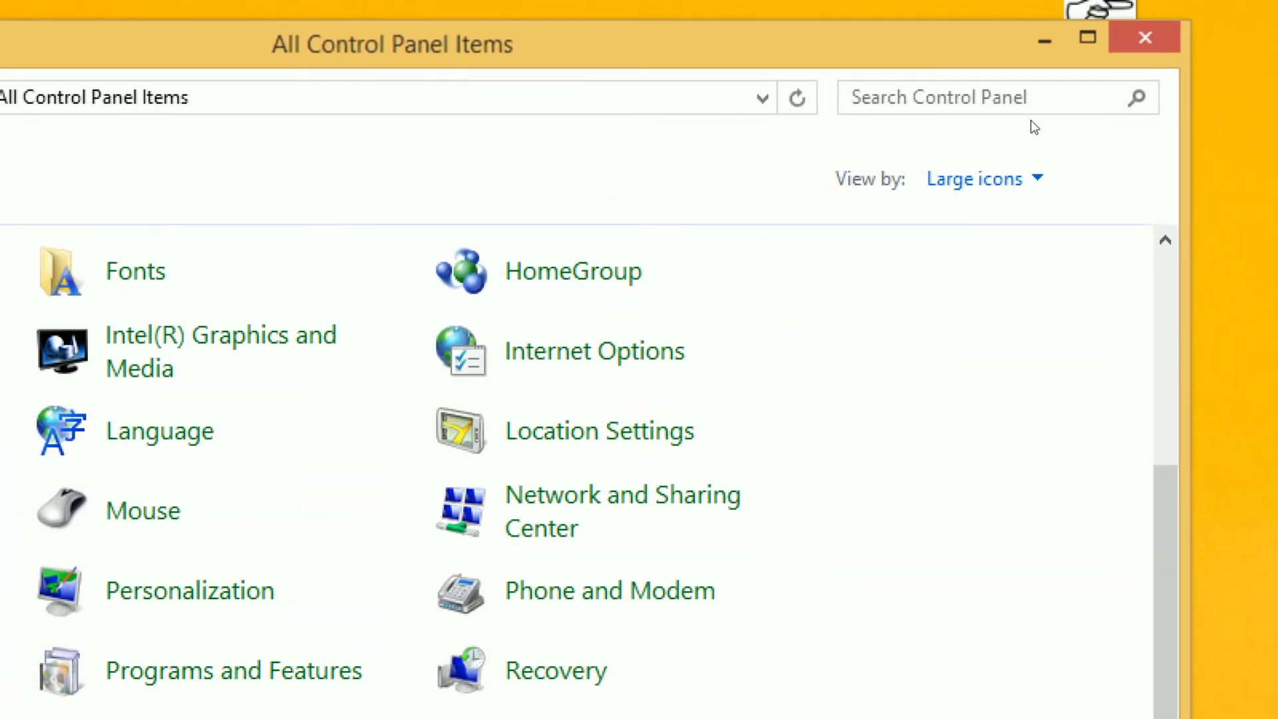
left_click(1145, 37)
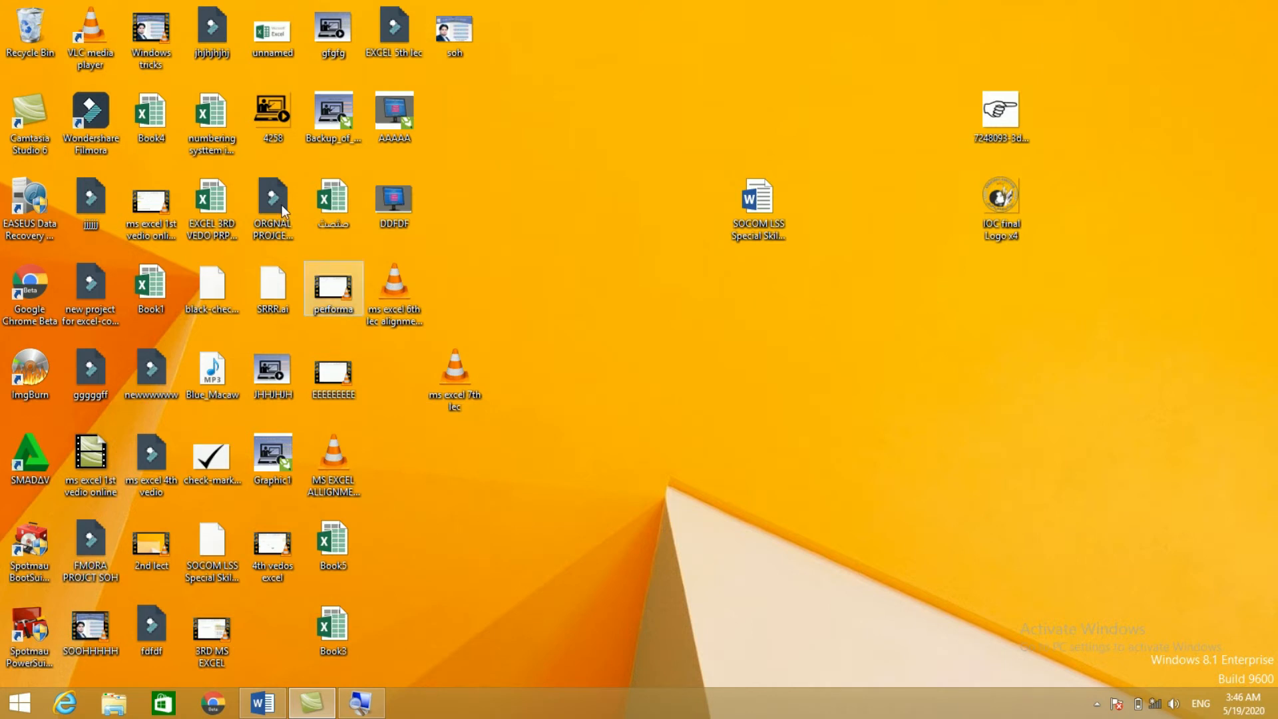
double_click(208, 128)
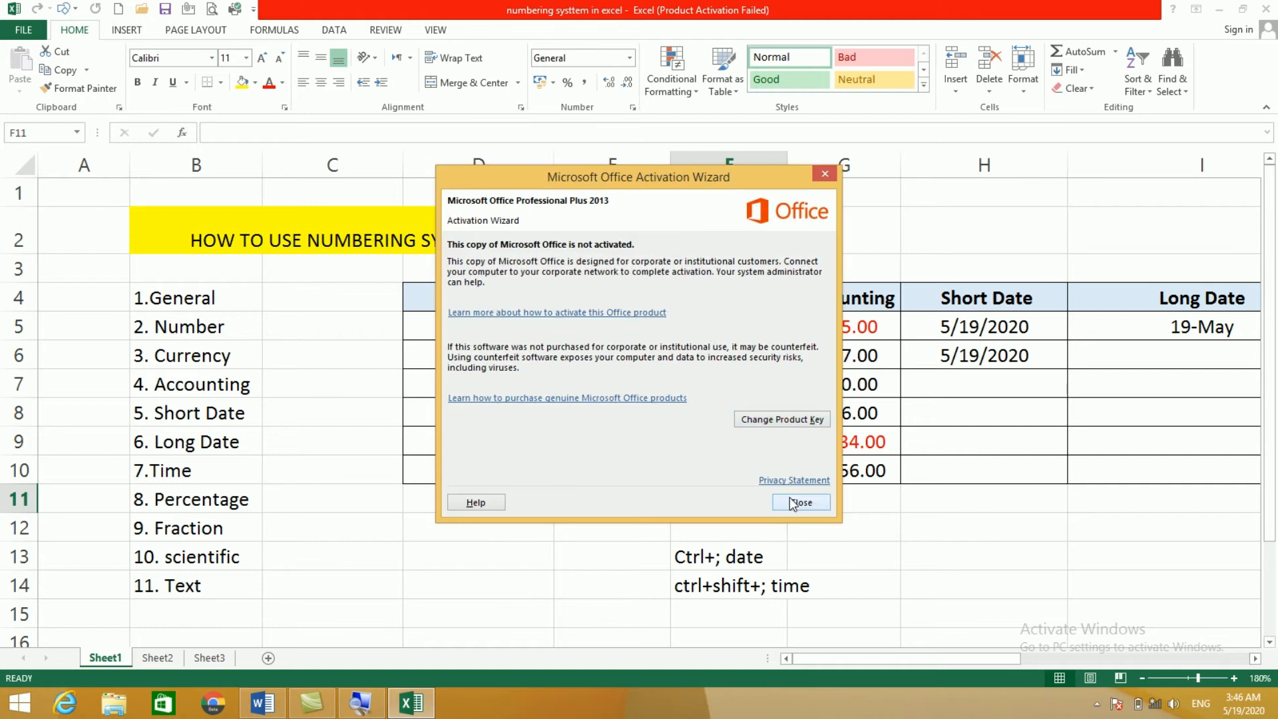
Step: Give F5:F10 the AFN symbol (AFN100.00 to AFN600.00), then close Excel saving changes
left_click(792, 500)
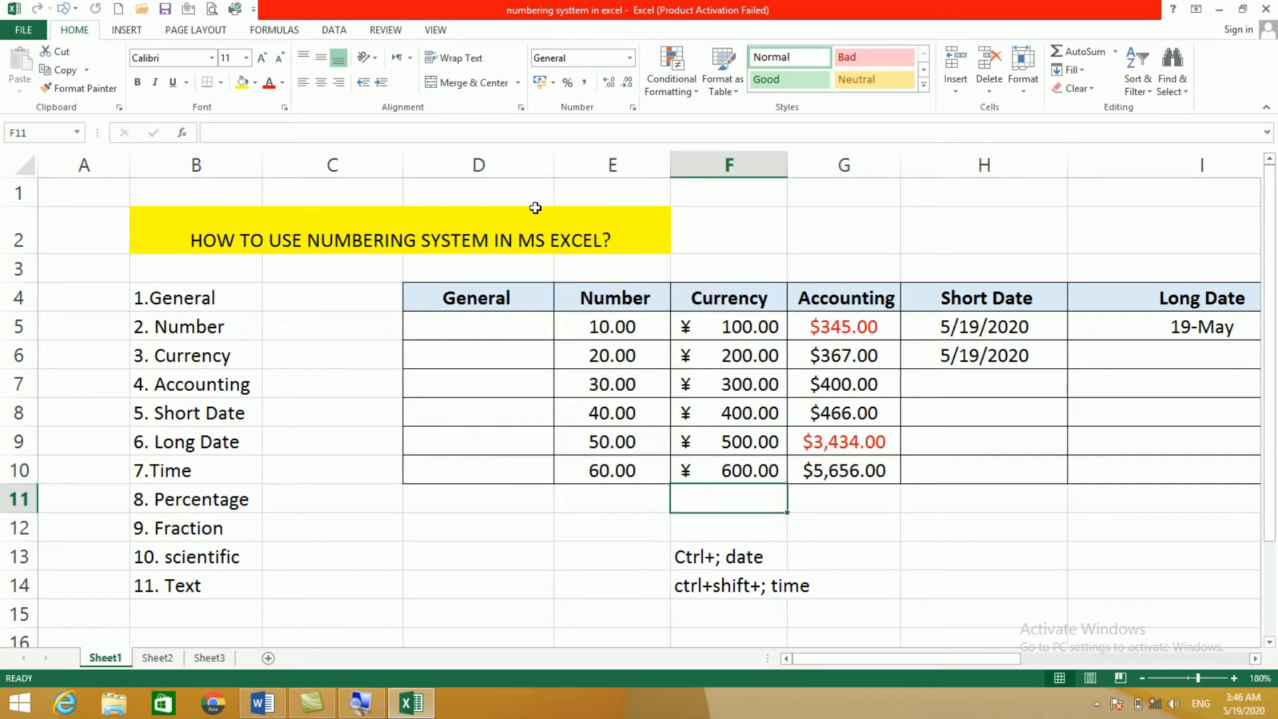
left_click(554, 84)
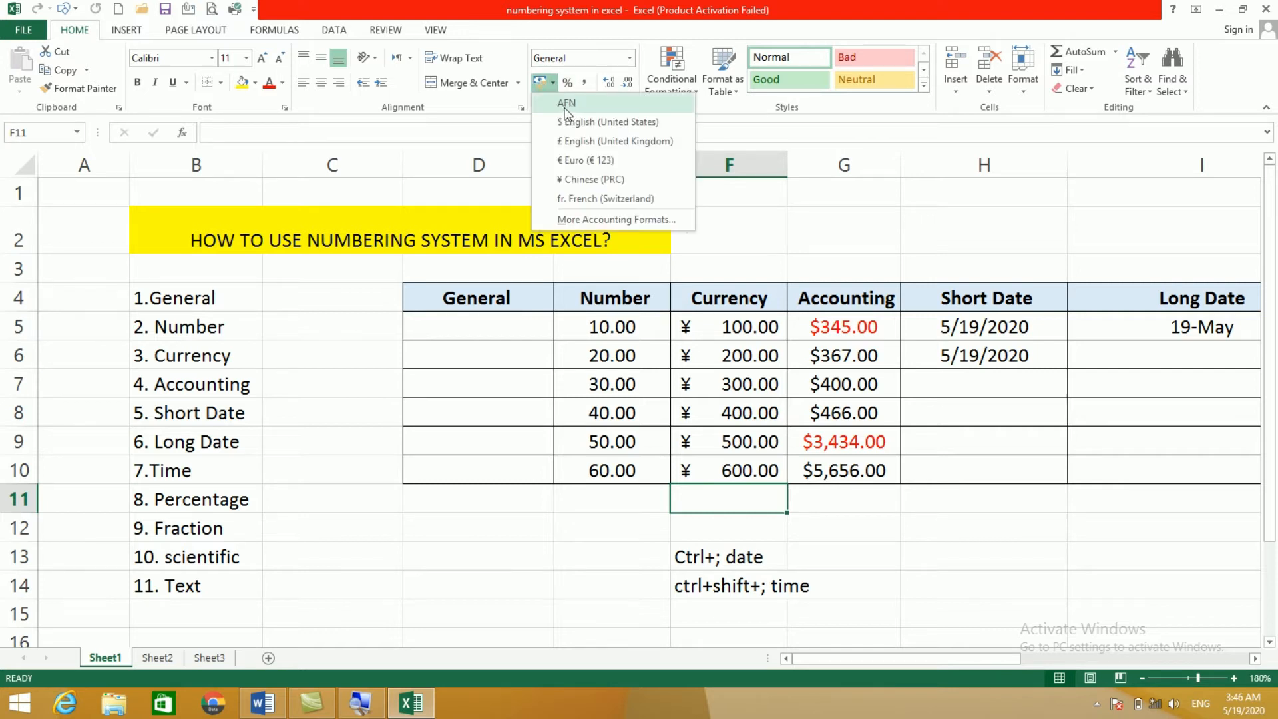
left_click(743, 367)
left_click_drag(711, 328, 729, 474)
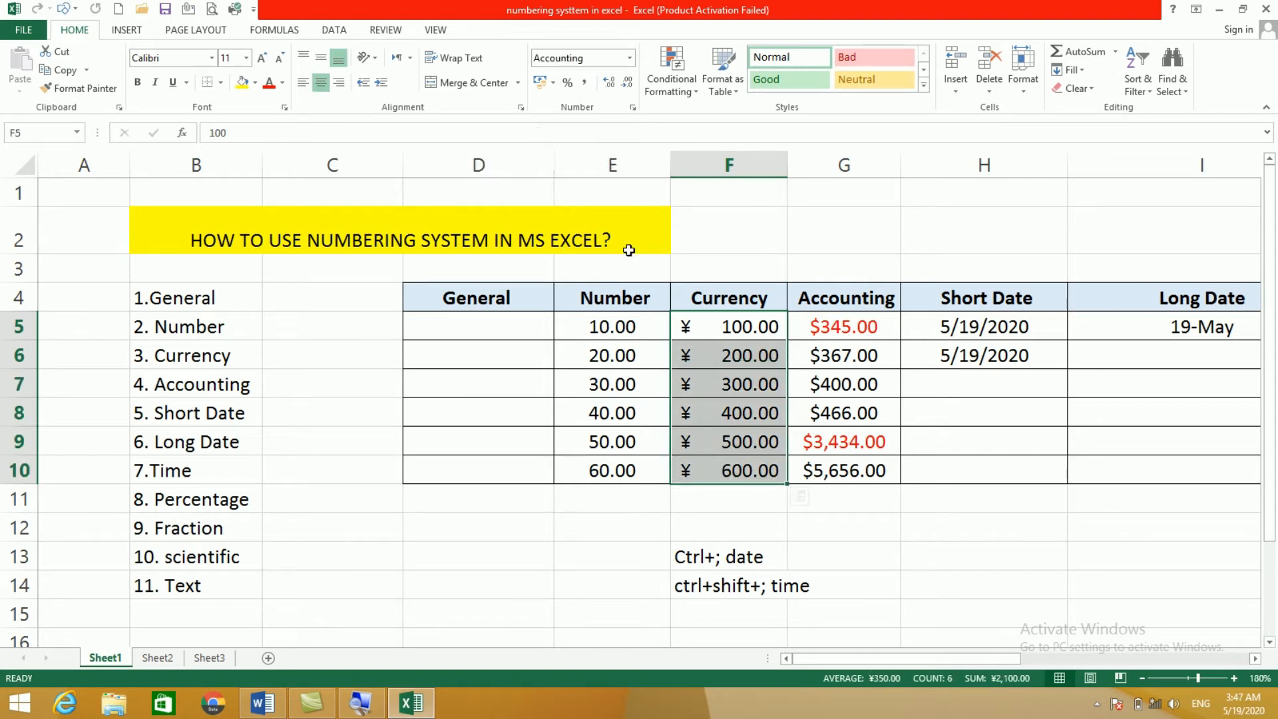
left_click(553, 82)
left_click(550, 97)
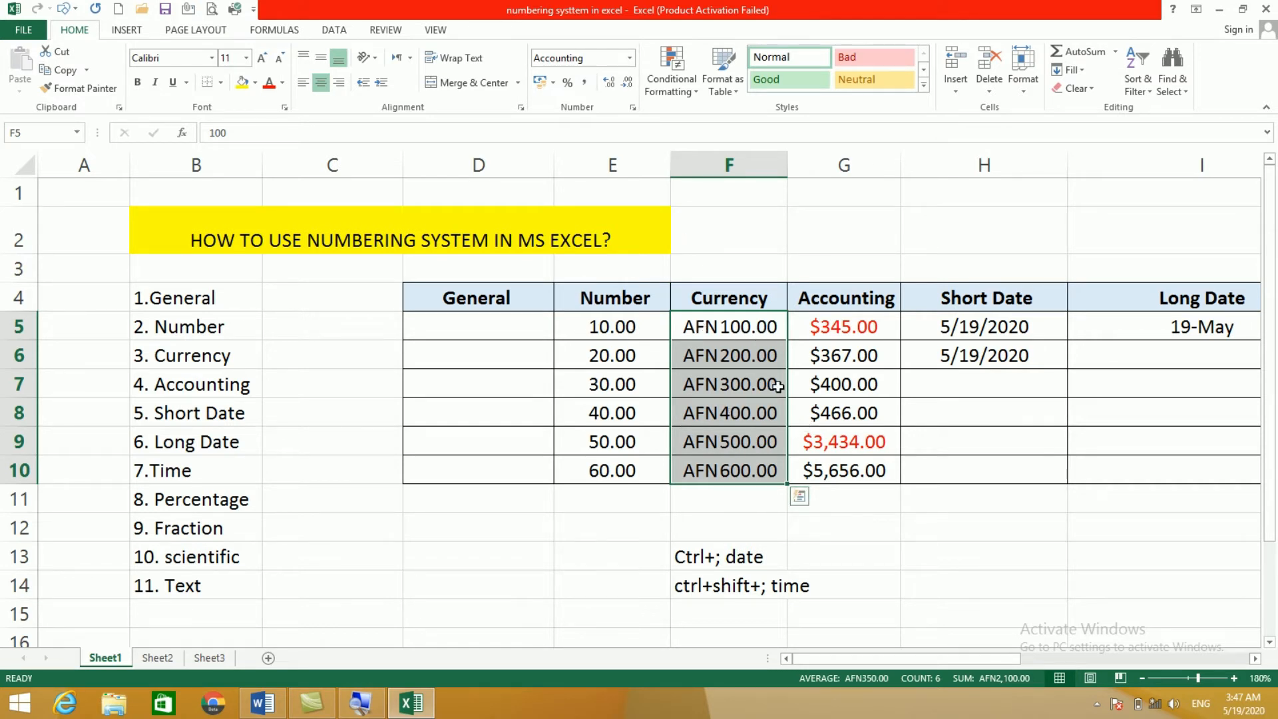
left_click(1263, 8)
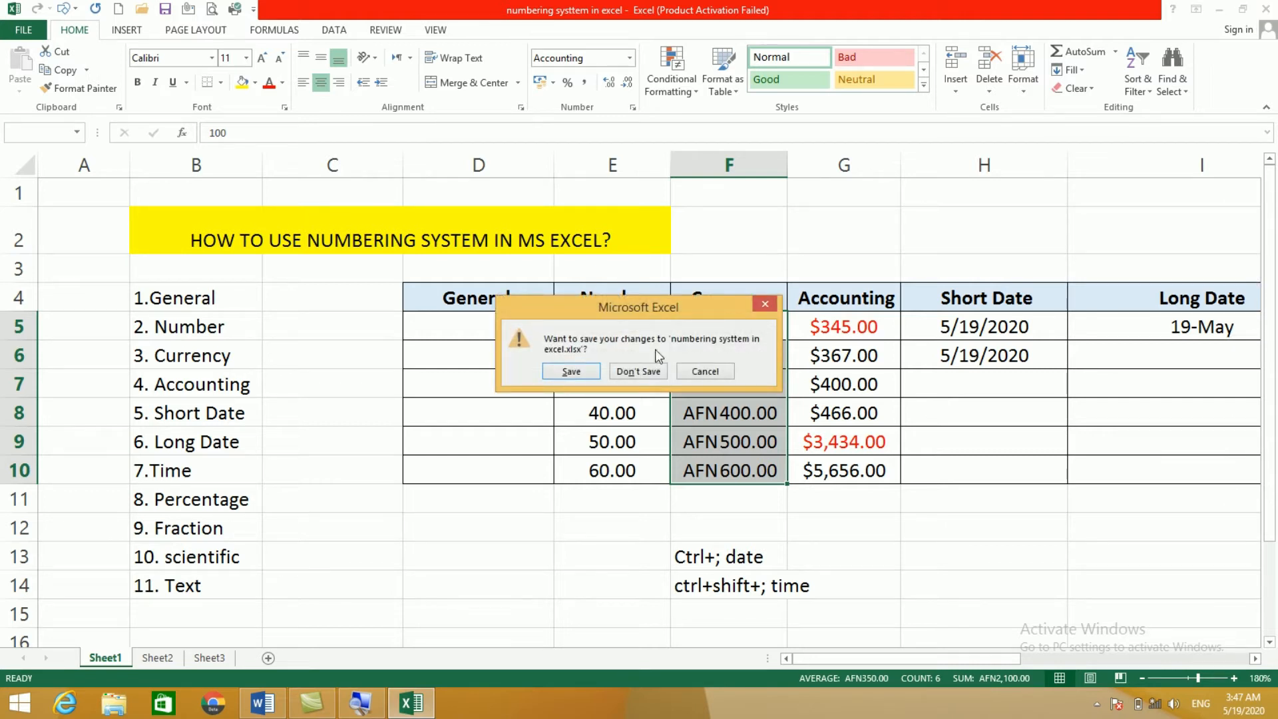
left_click(592, 371)
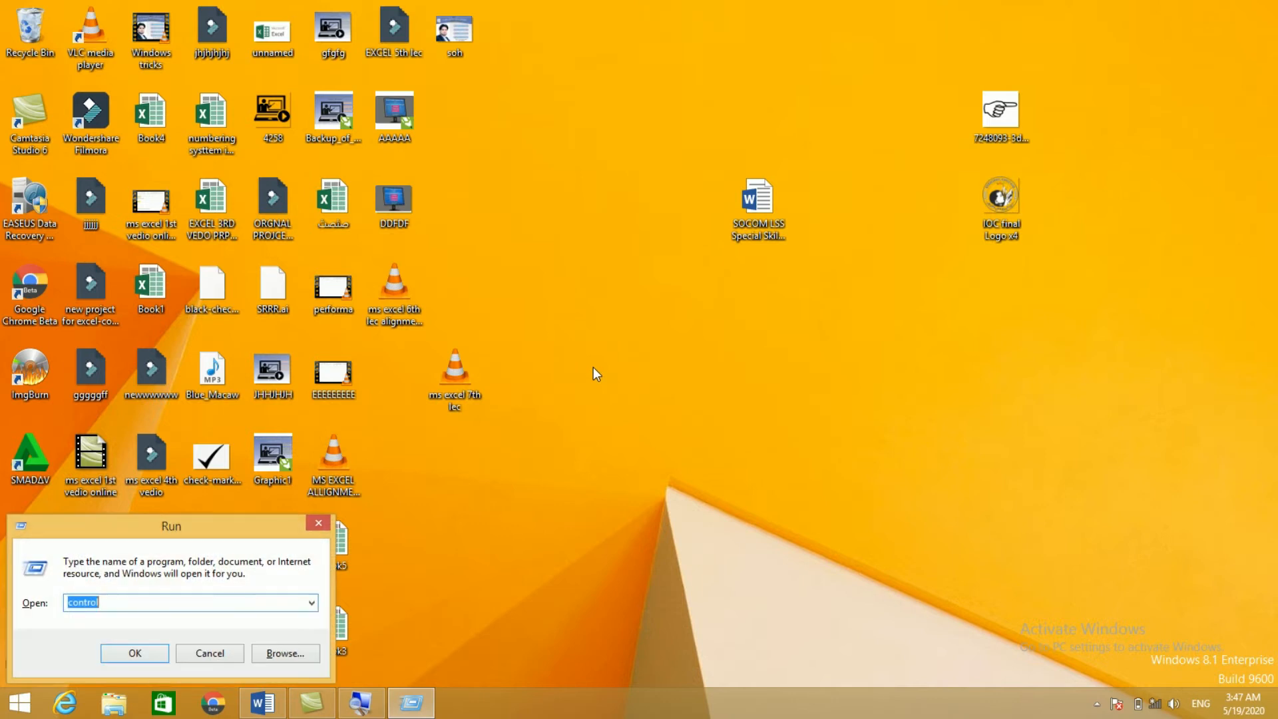
Step: Launch Control Panel and open Region's additional settings at the Currency tab
key("Return")
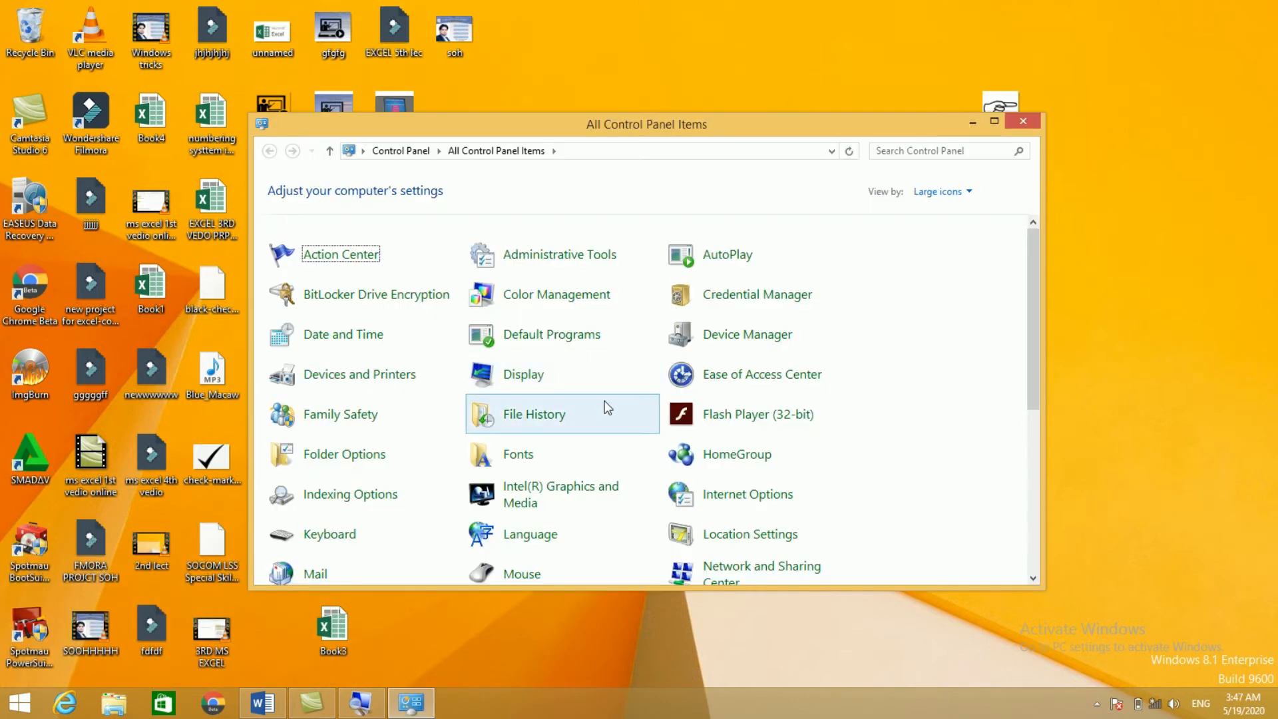
scroll(631, 406, "down", 3)
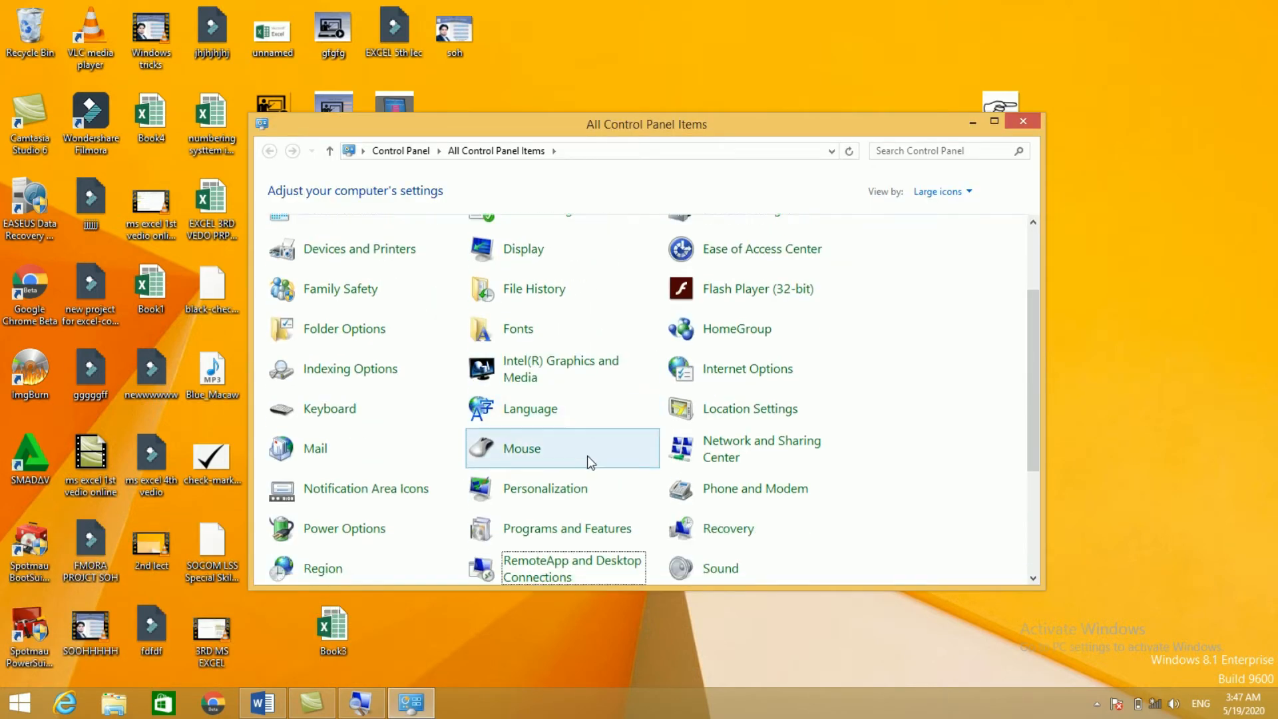
left_click(326, 567)
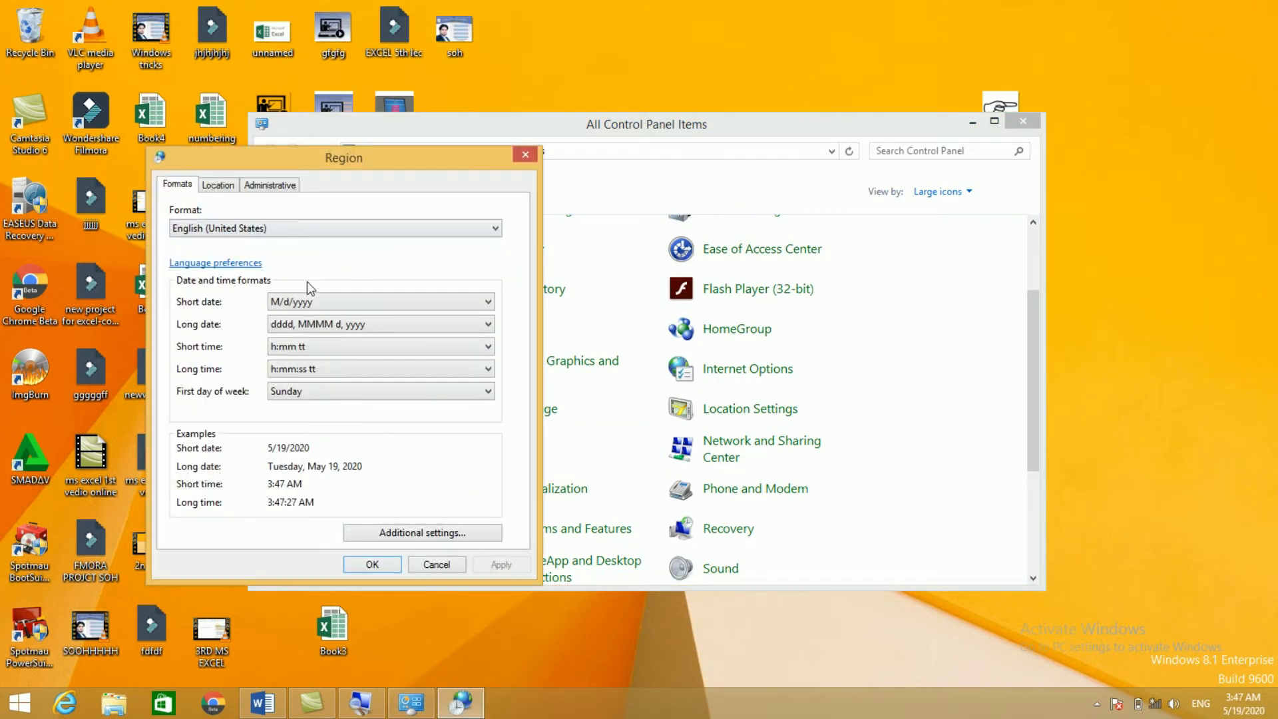
left_click(422, 533)
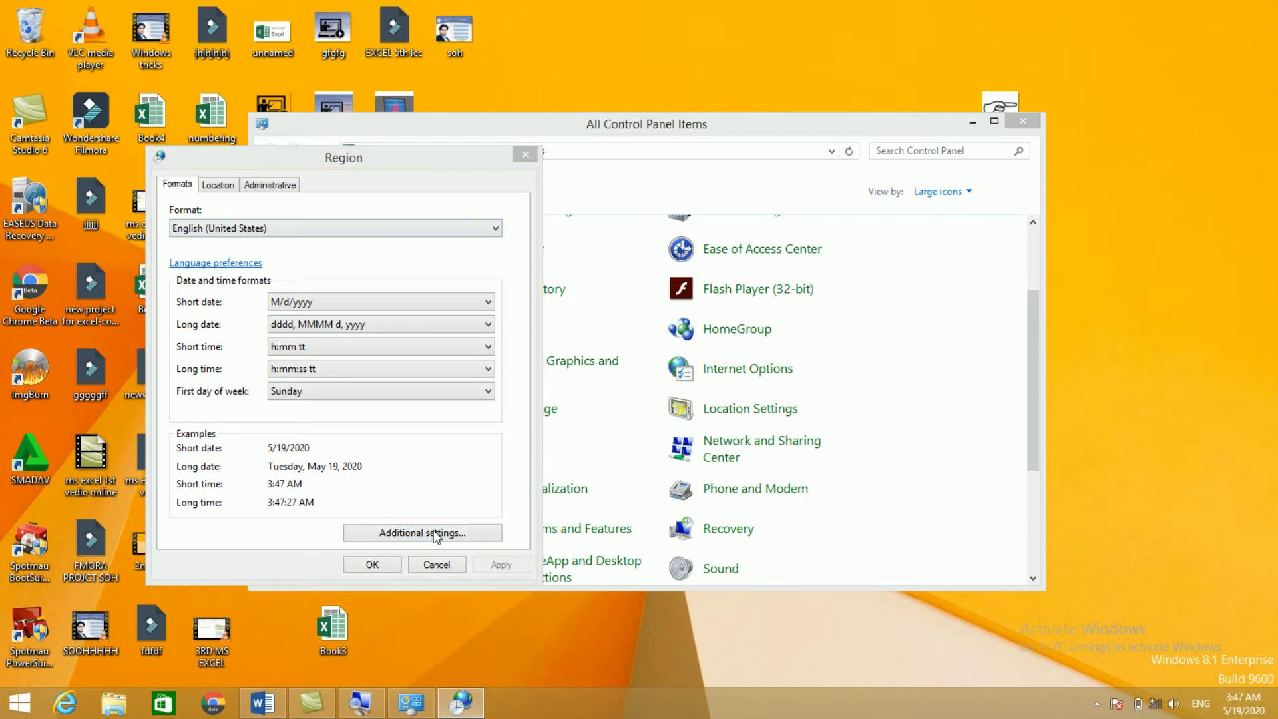
left_click(251, 246)
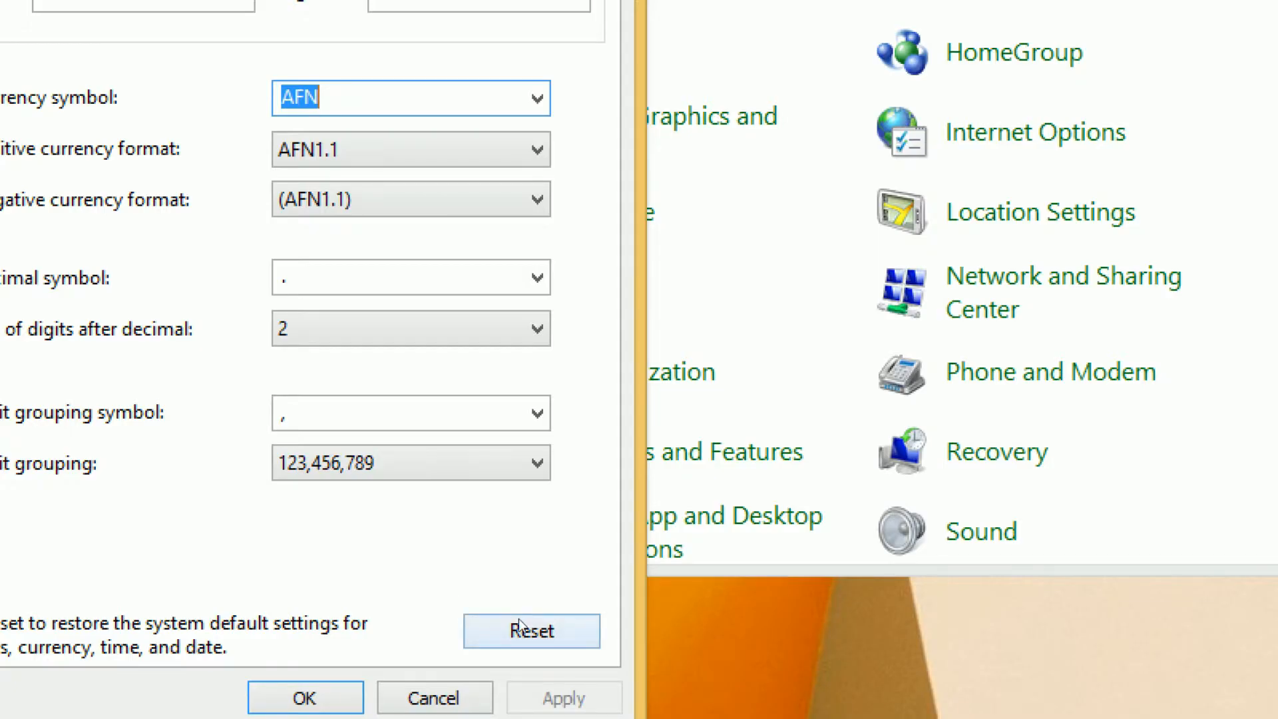
Step: Reset all format customizations to defaults so the symbol is $, apply, and close Control Panel
left_click(518, 627)
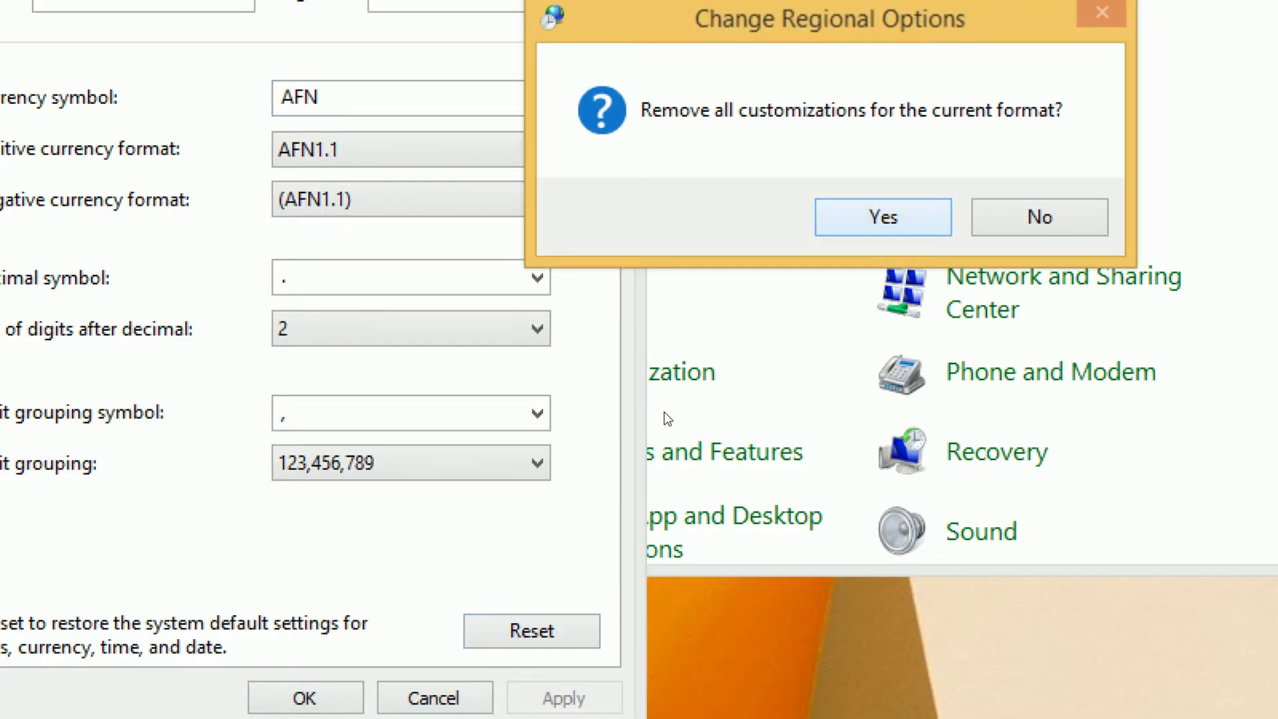
key("Return")
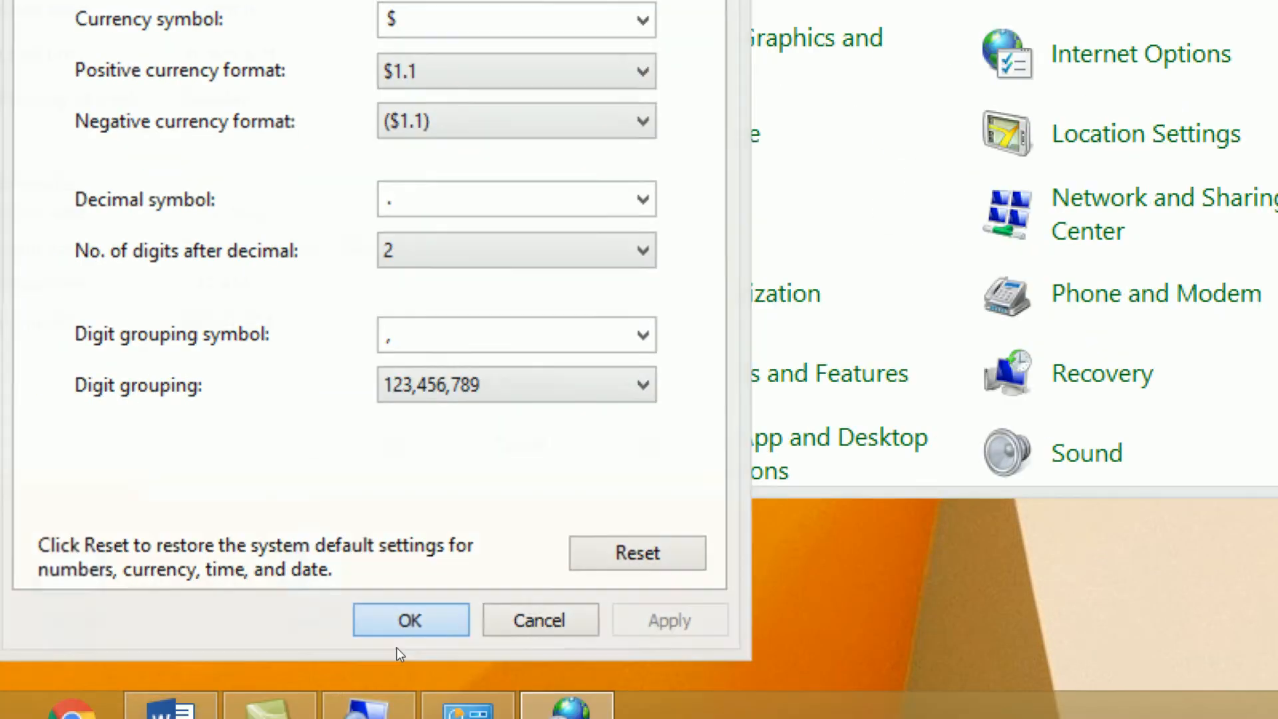
key("Return")
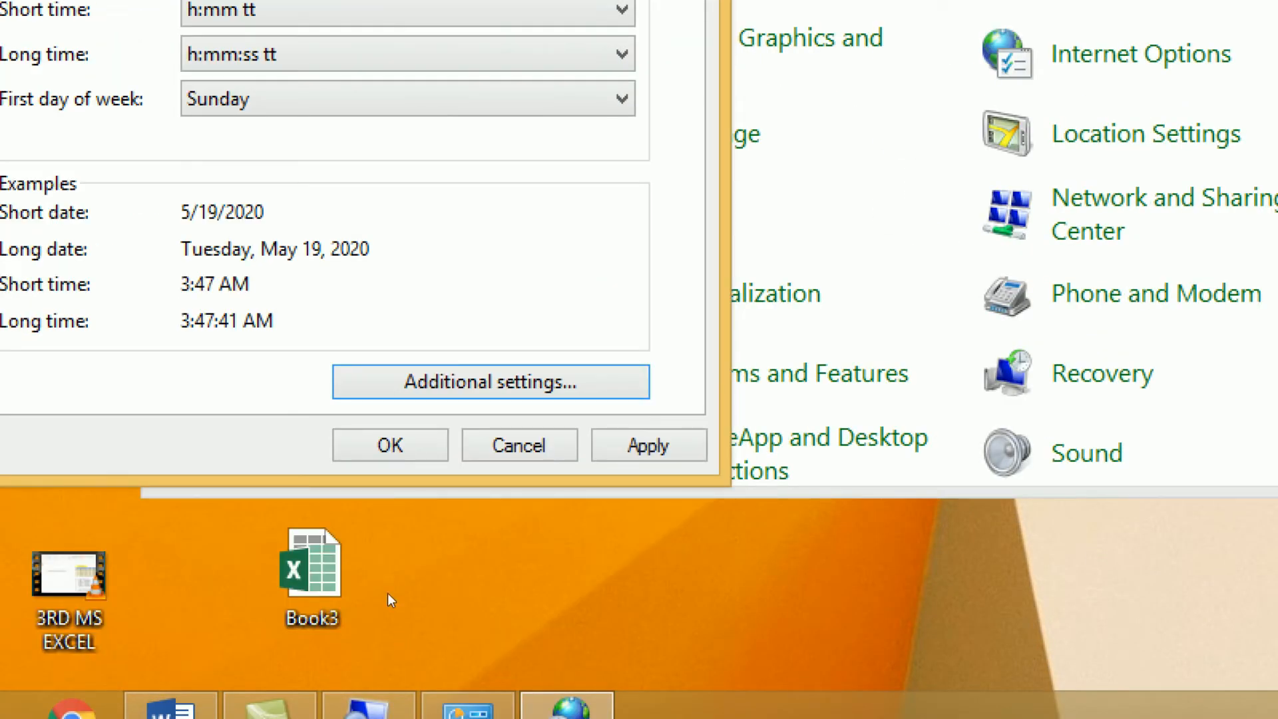
key("Tab")
key("Return")
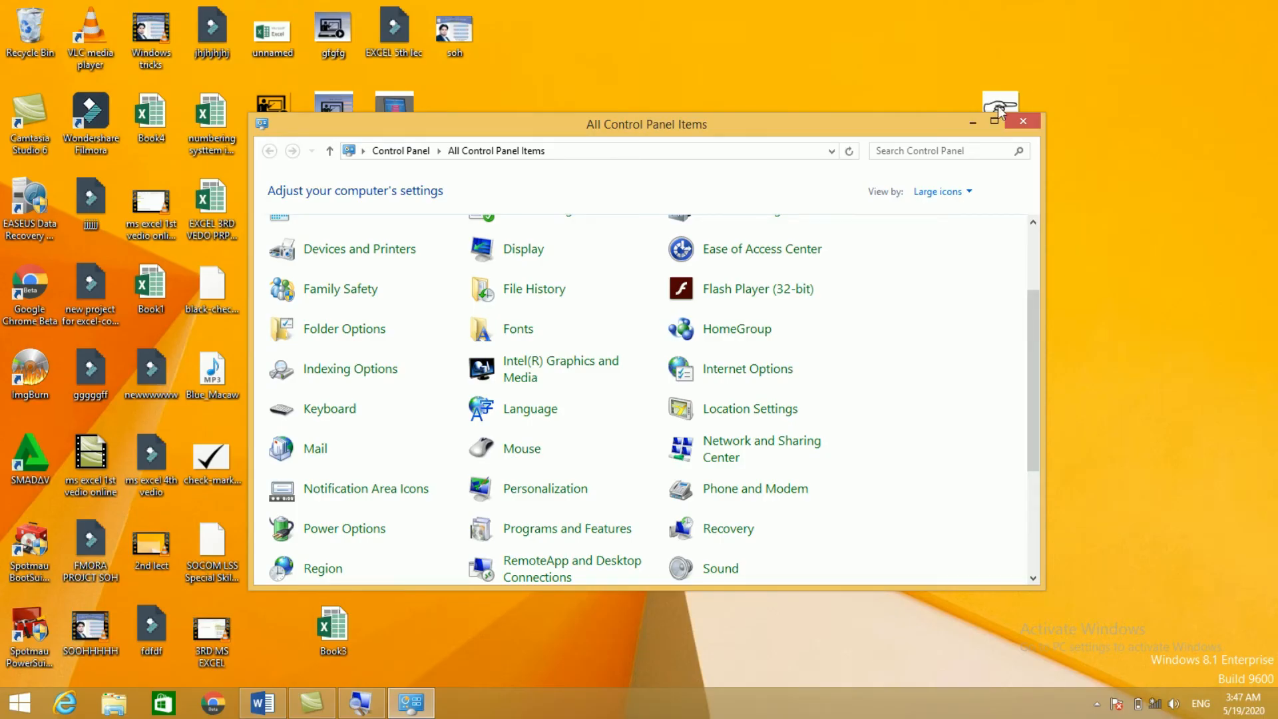
left_click(1026, 119)
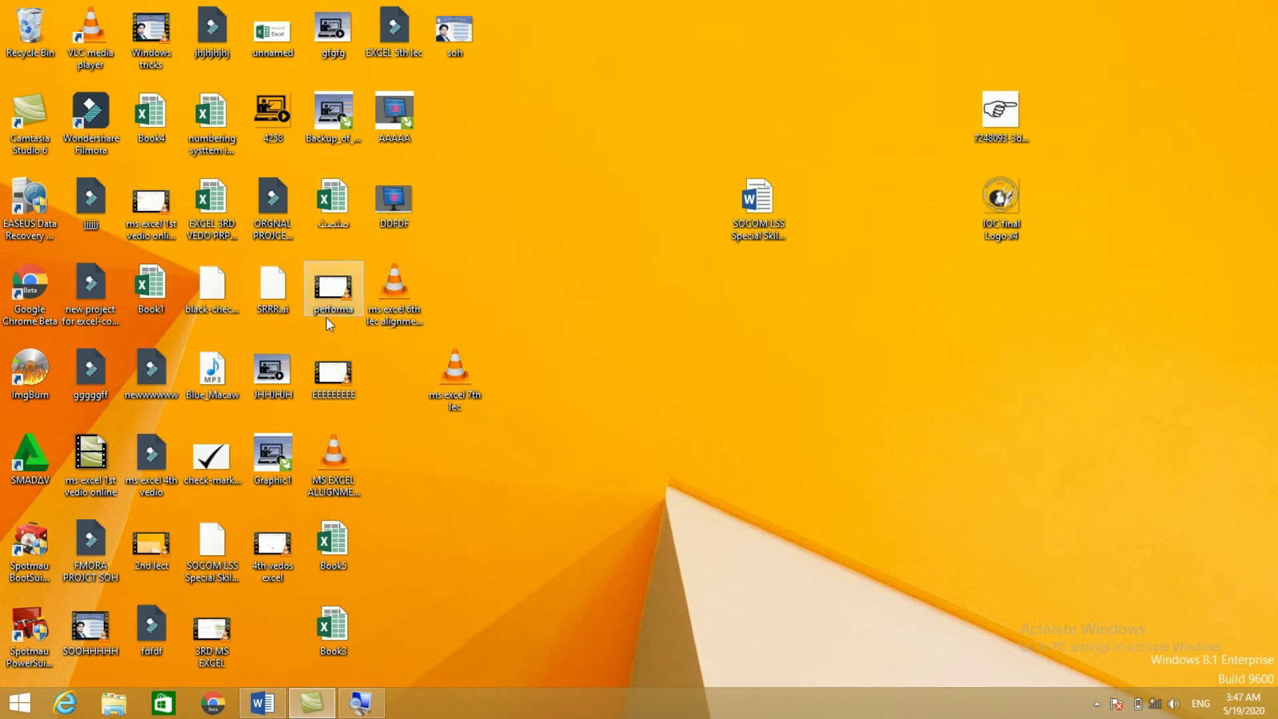
double_click(212, 120)
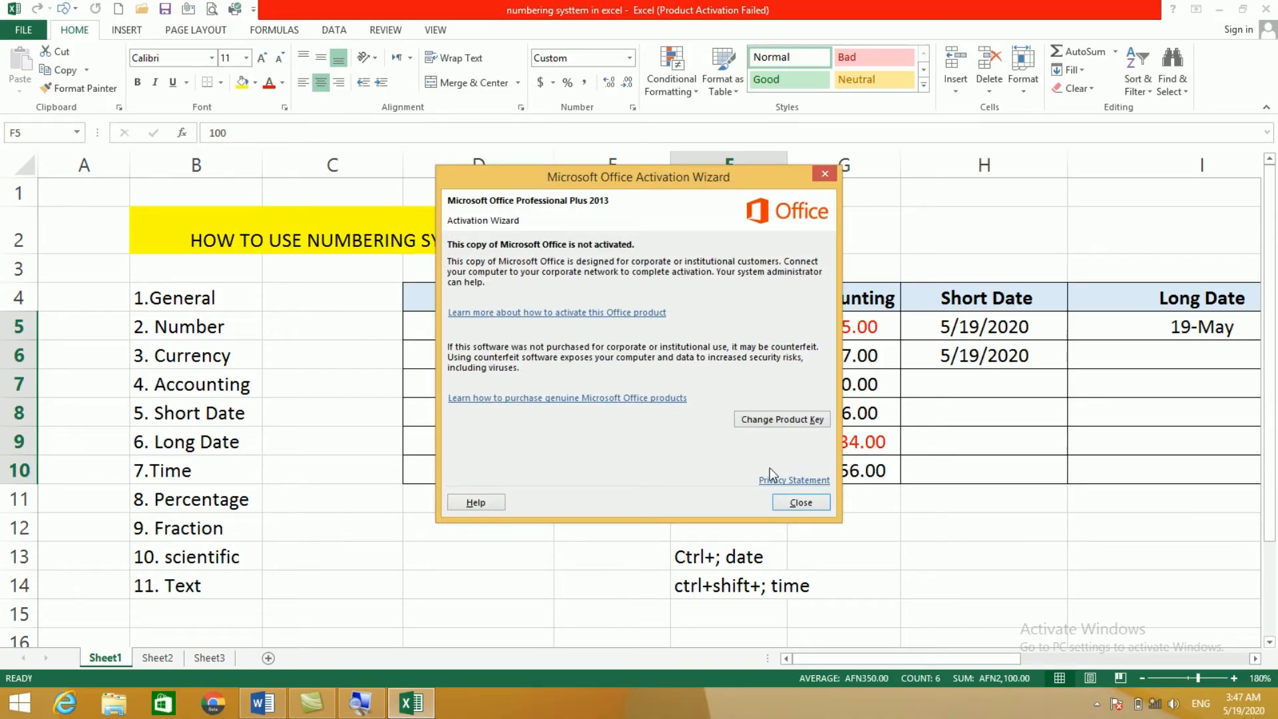
left_click(791, 500)
left_click(843, 528)
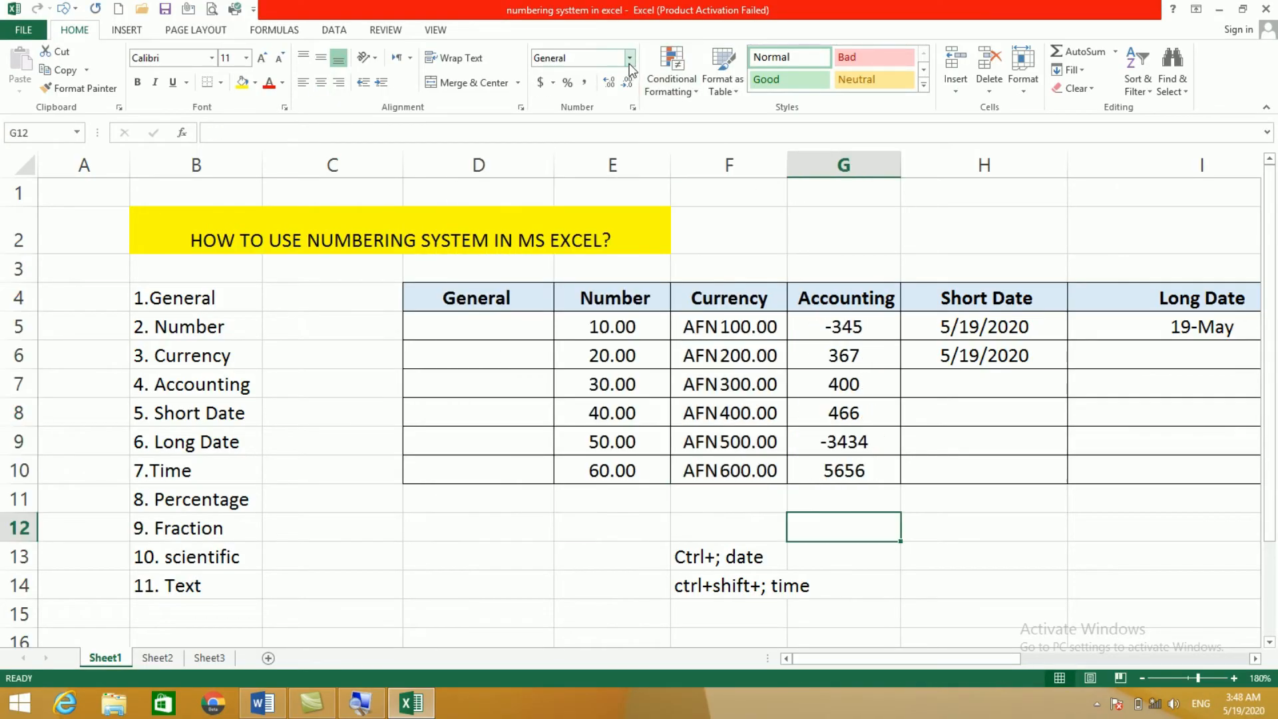
left_click(630, 58)
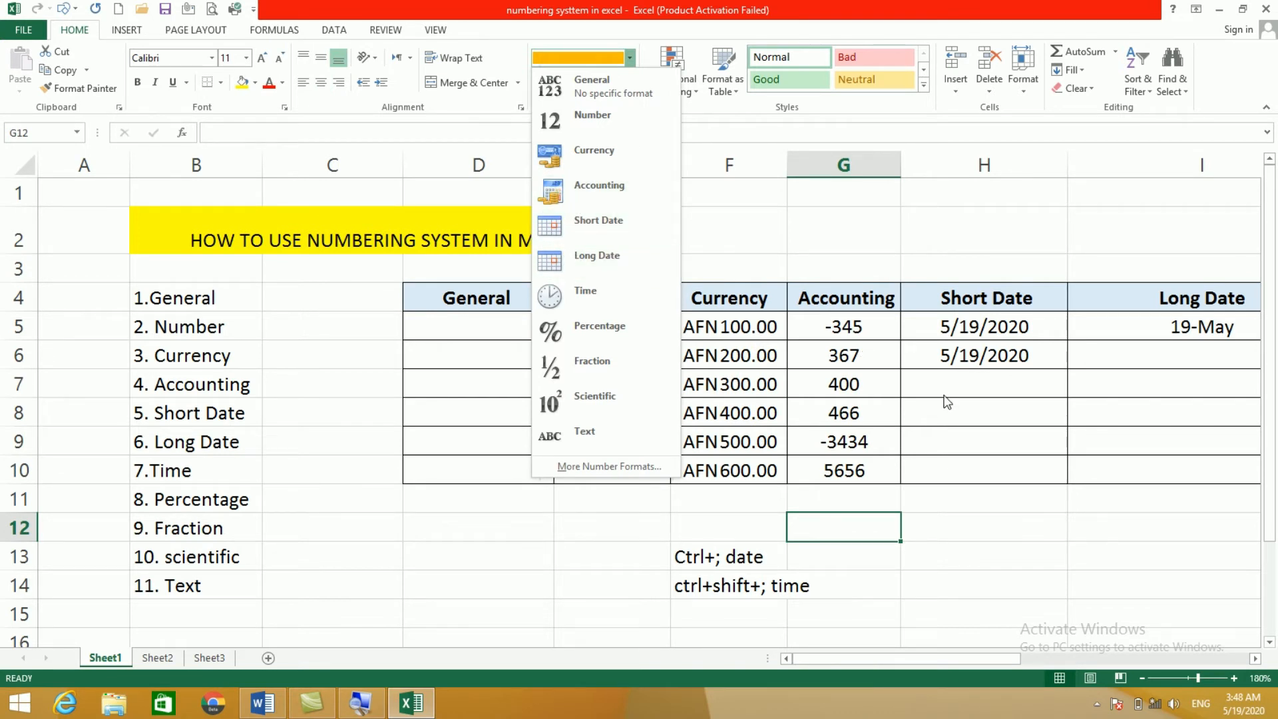
left_click(958, 413)
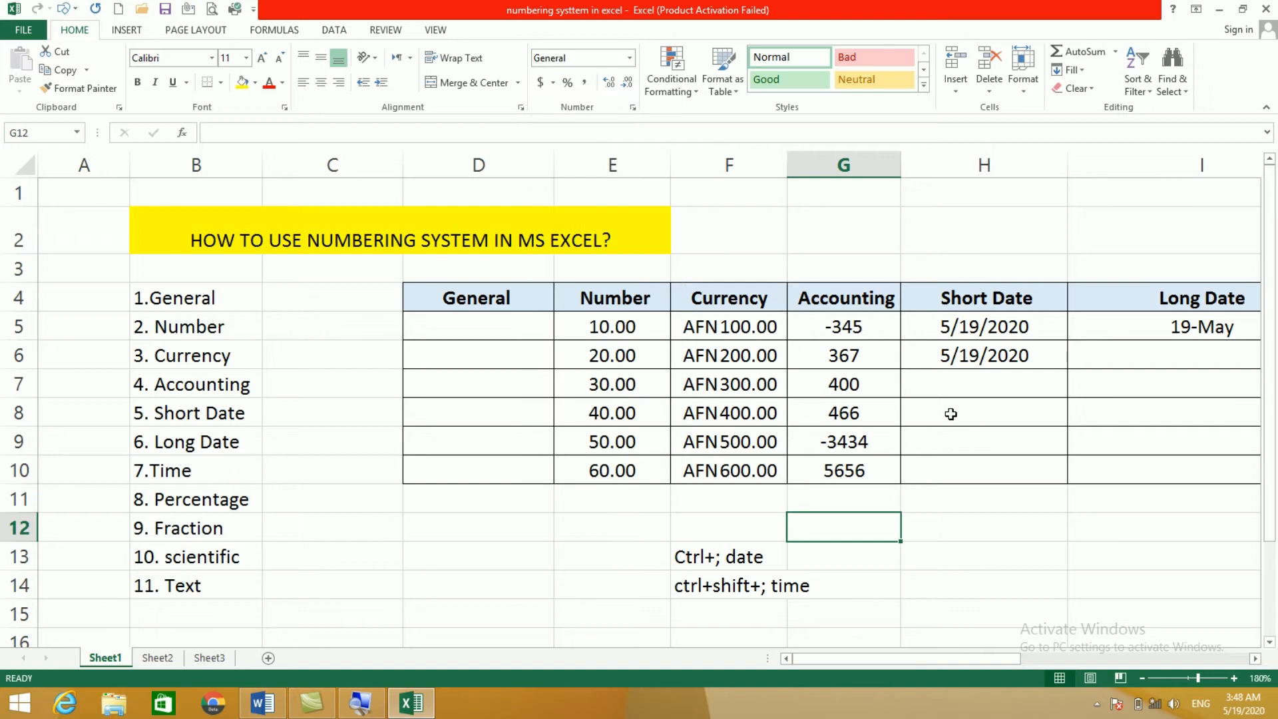
left_click(953, 413)
left_click_drag(839, 326, 837, 471)
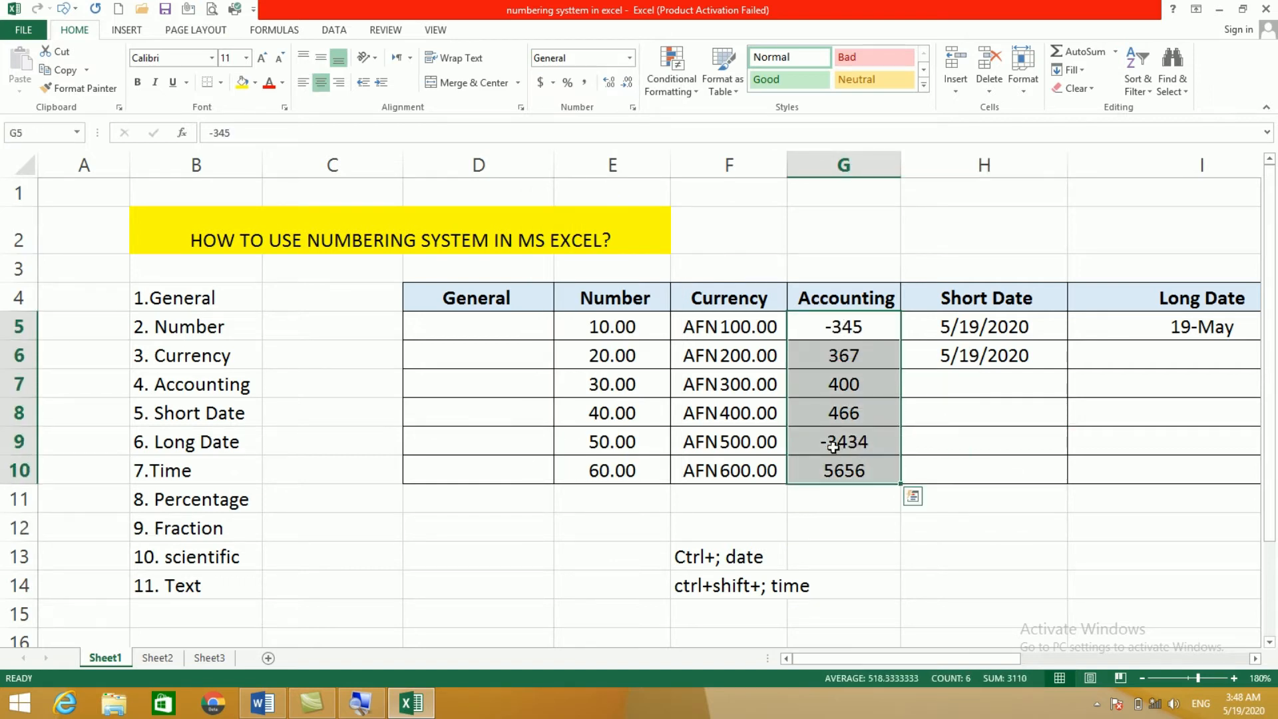
left_click(826, 446)
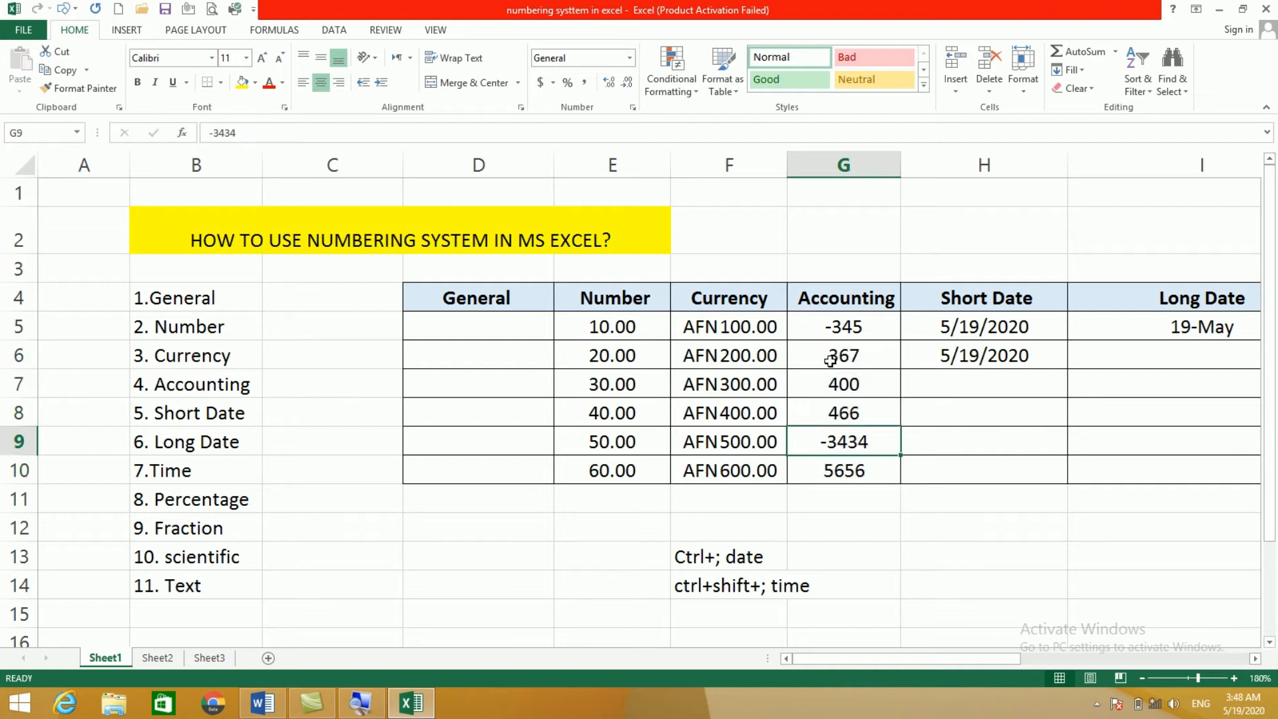
left_click(844, 325)
left_click(846, 449)
left_click_drag(842, 327, 845, 464)
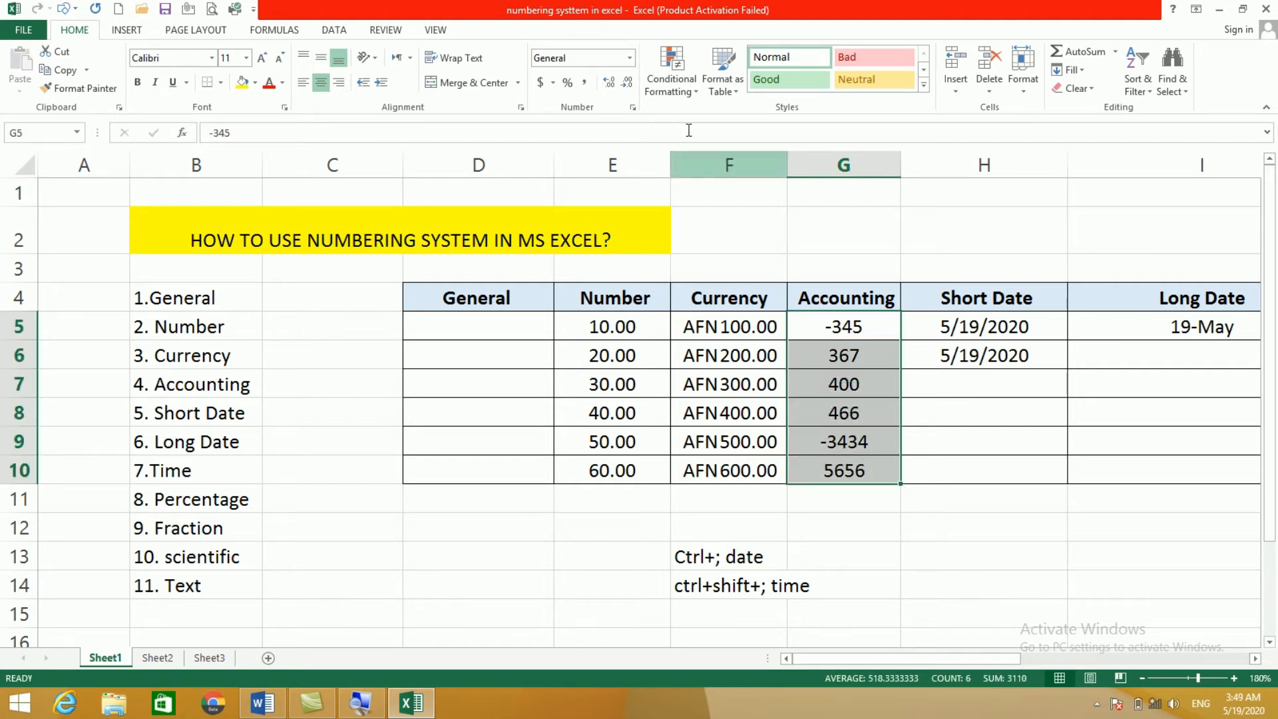
Step: Apply Accounting to G5:G10, showing $ (345.00) and $(3,434.00) in parentheses, then reselect the range
left_click(629, 58)
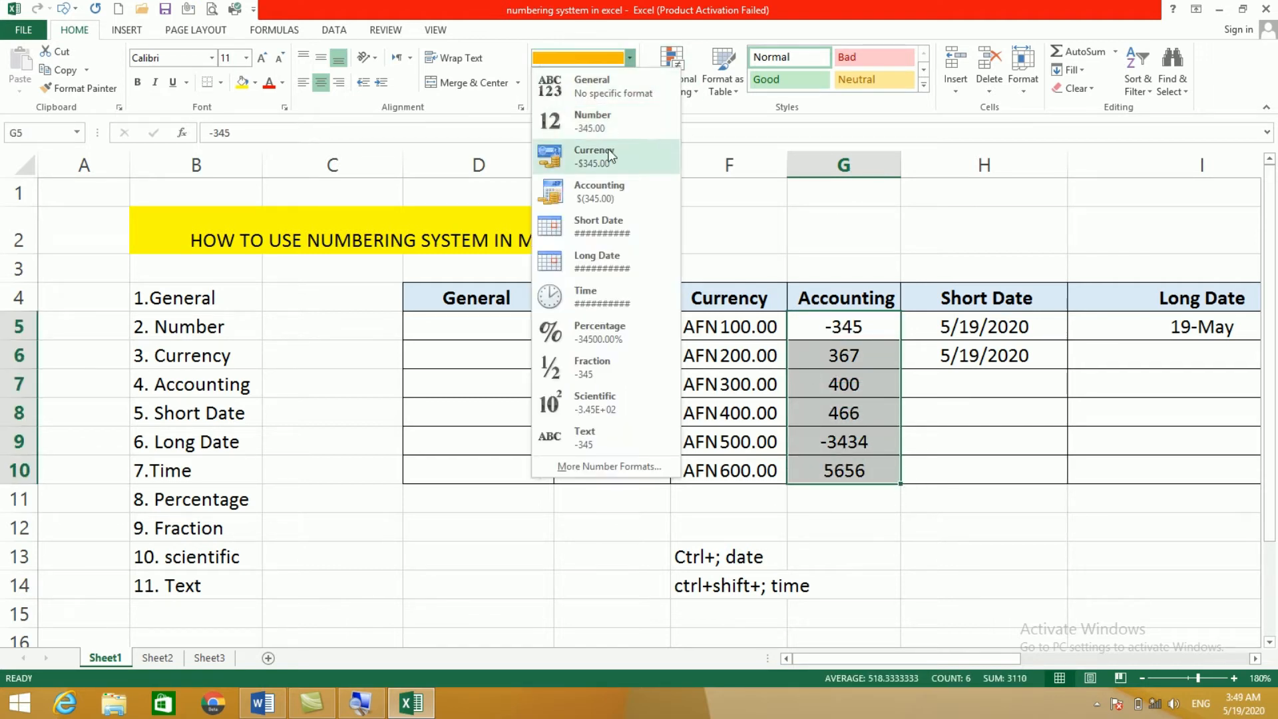
left_click(592, 188)
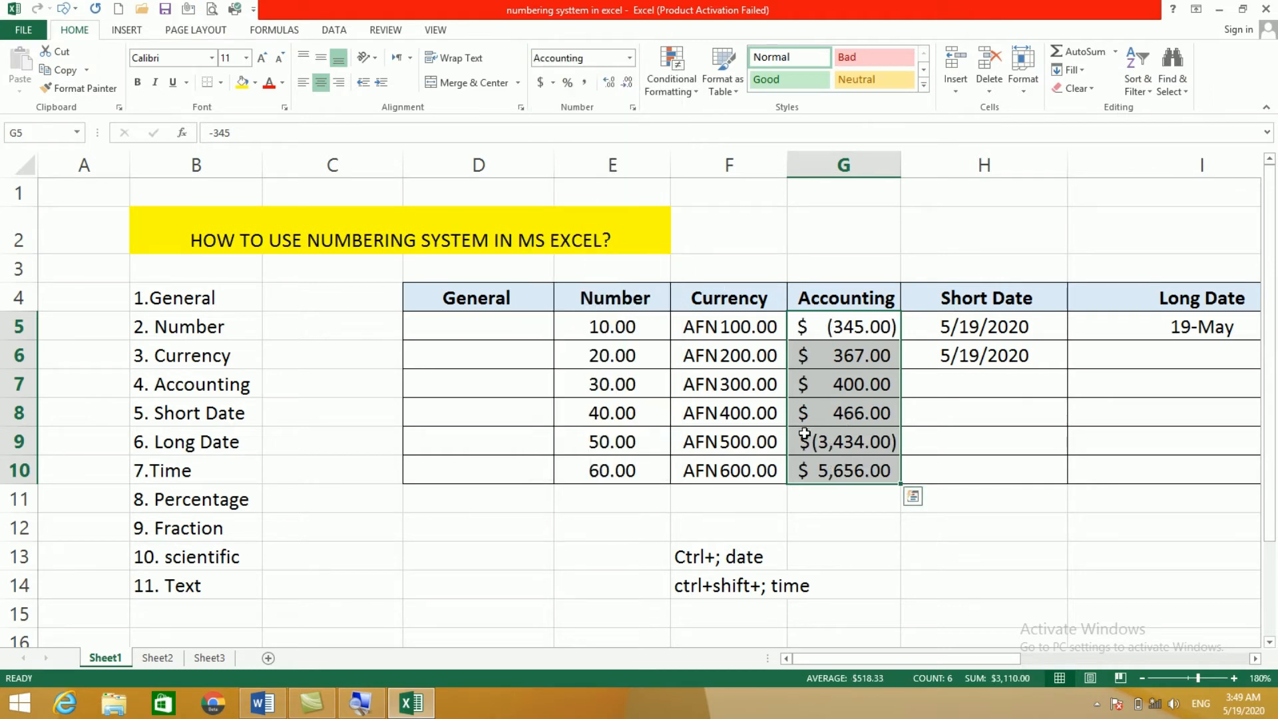
left_click(826, 449)
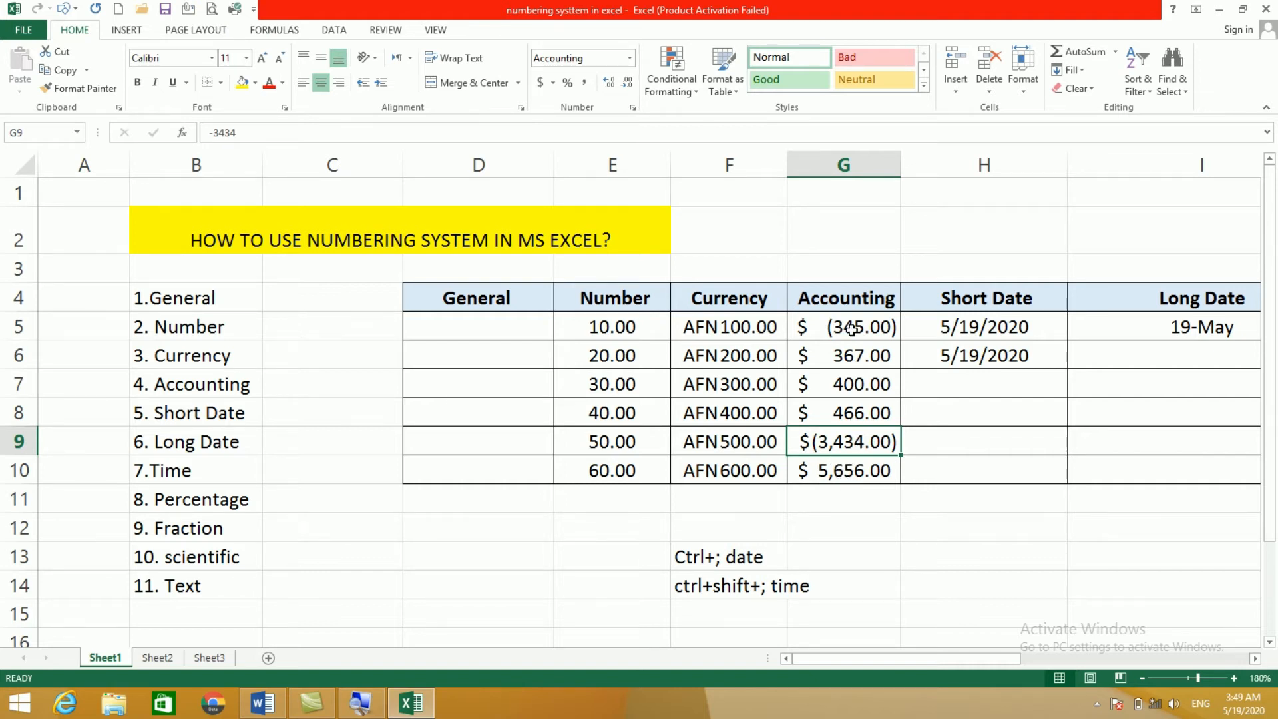
left_click(849, 372)
left_click_drag(849, 337, 849, 470)
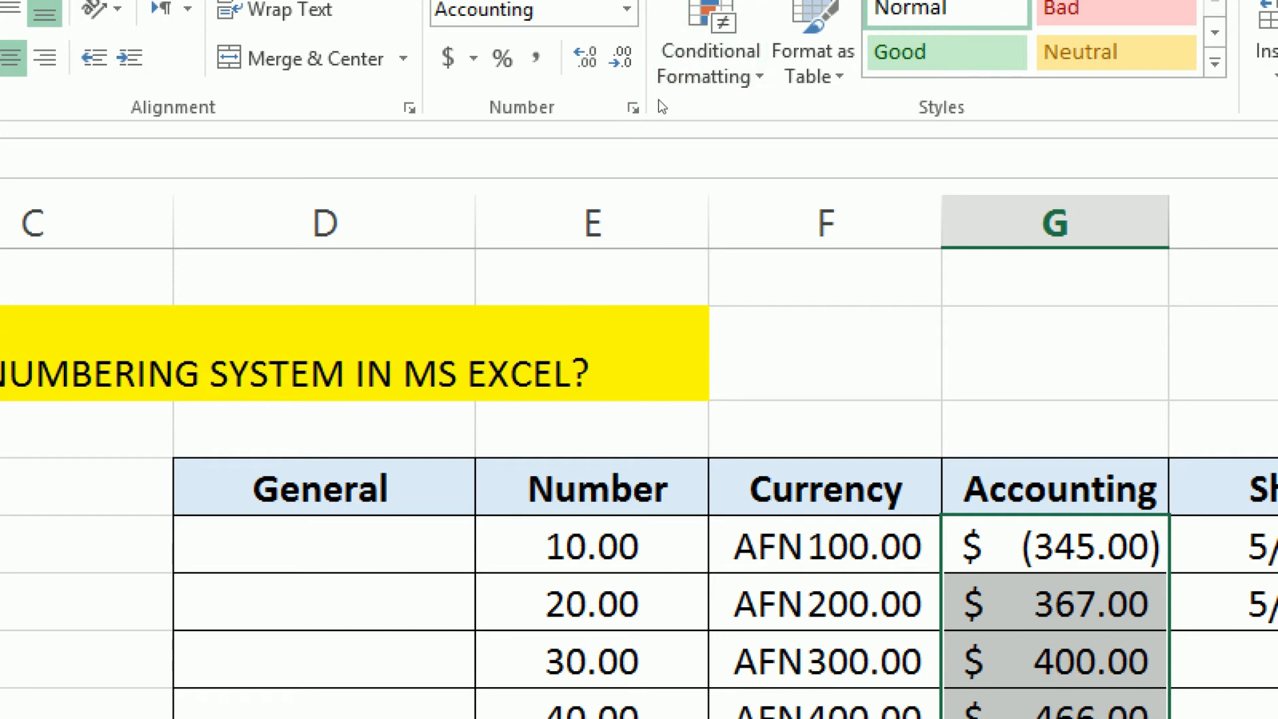
Step: Format the Accounting values as $ Currency with negatives shown in red without parentheses
left_click(633, 108)
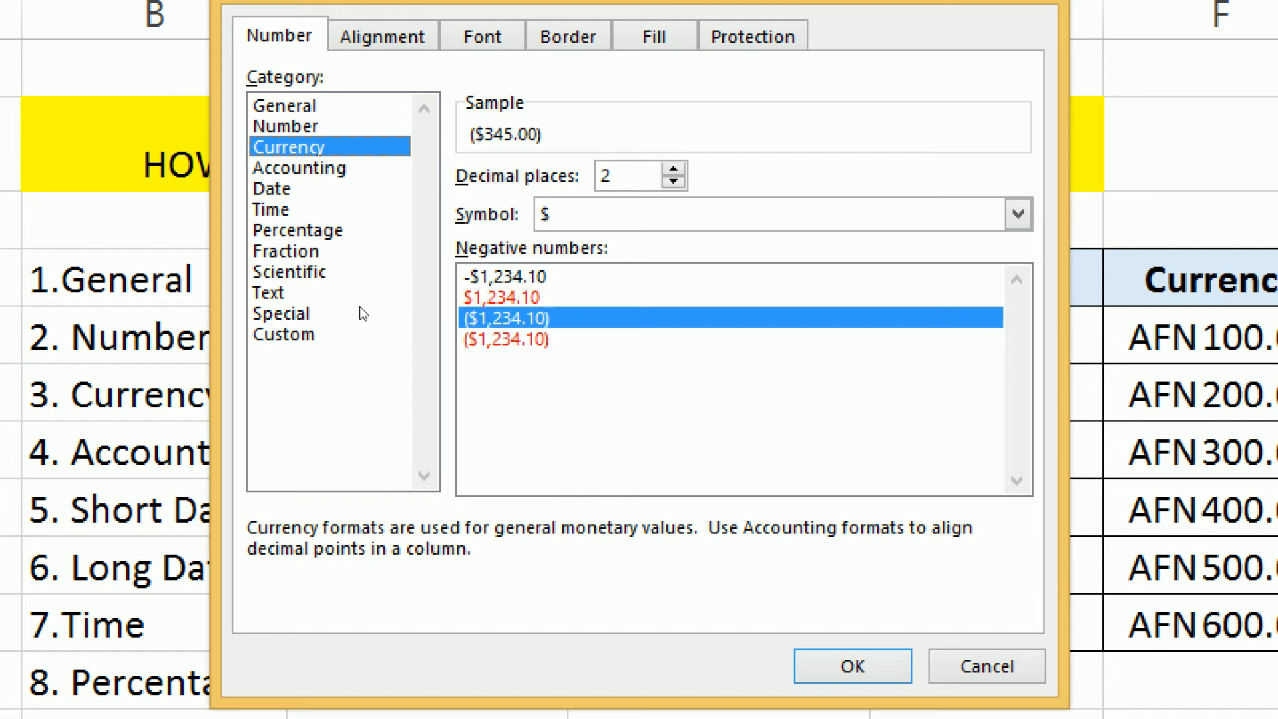
left_click(502, 297)
left_click(853, 666)
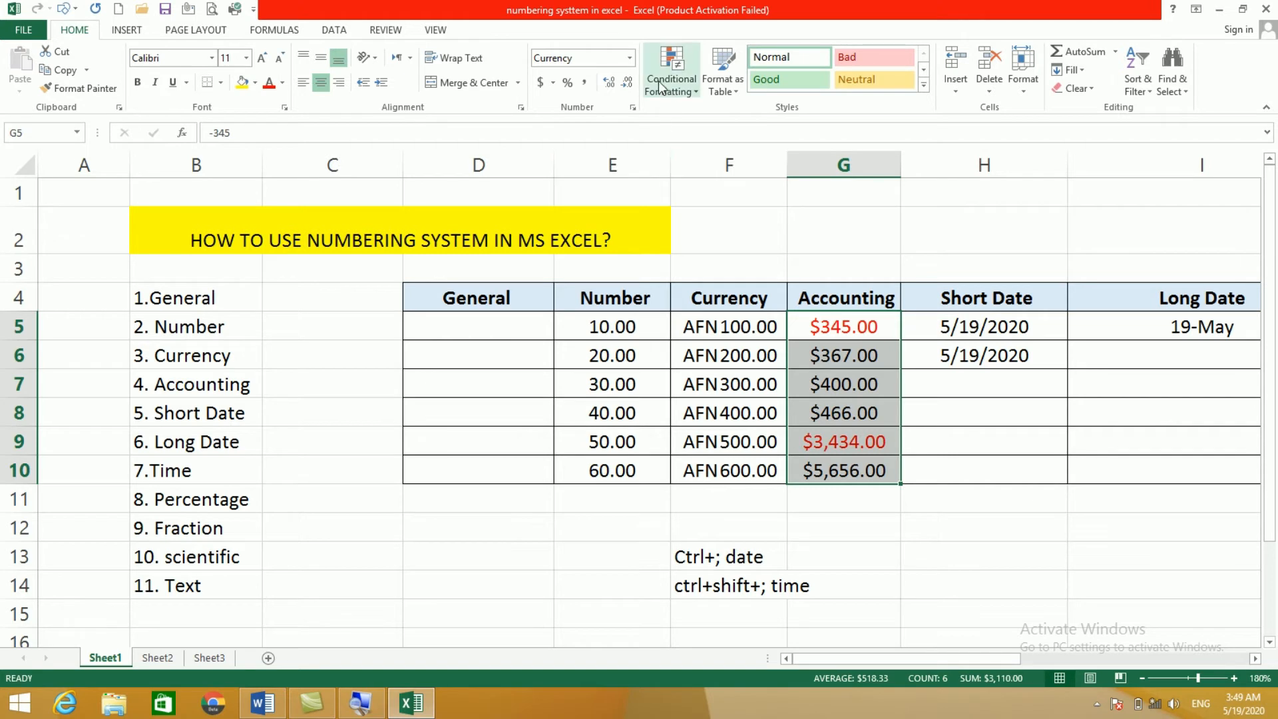
Step: Review the number format list and the date and time shortcut notes in F13 and F14
left_click(629, 58)
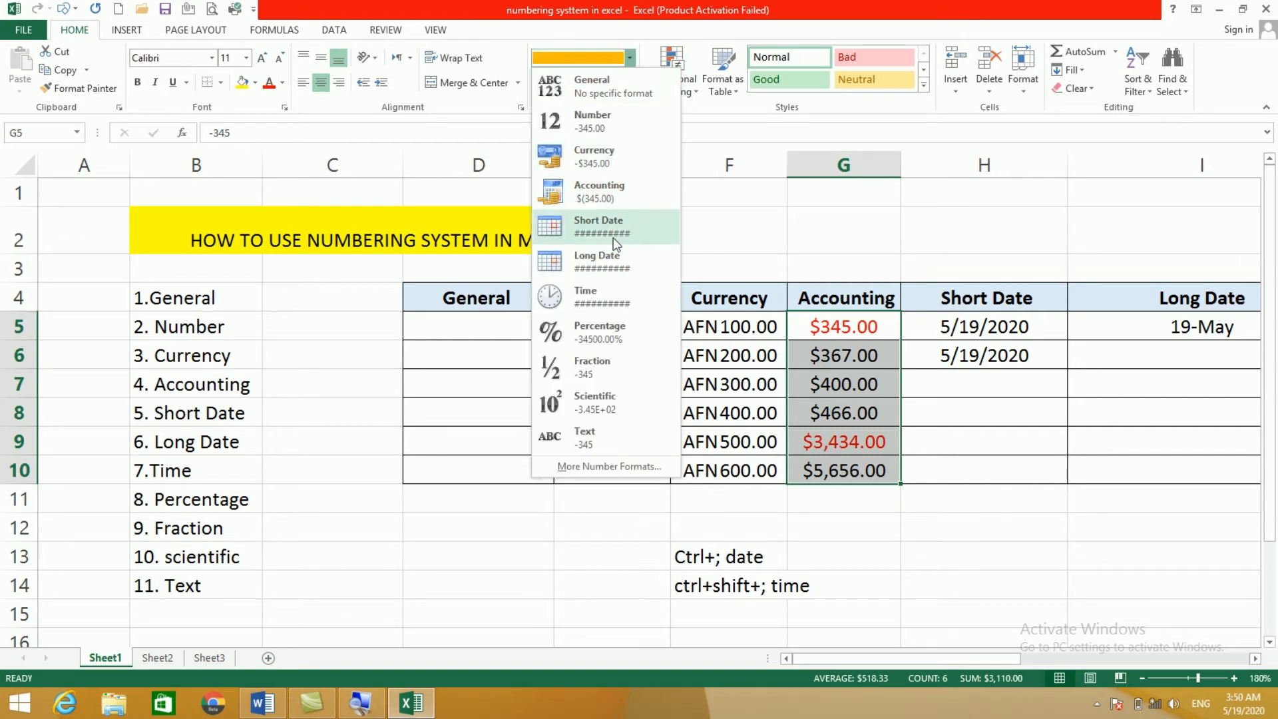
left_click(1007, 428)
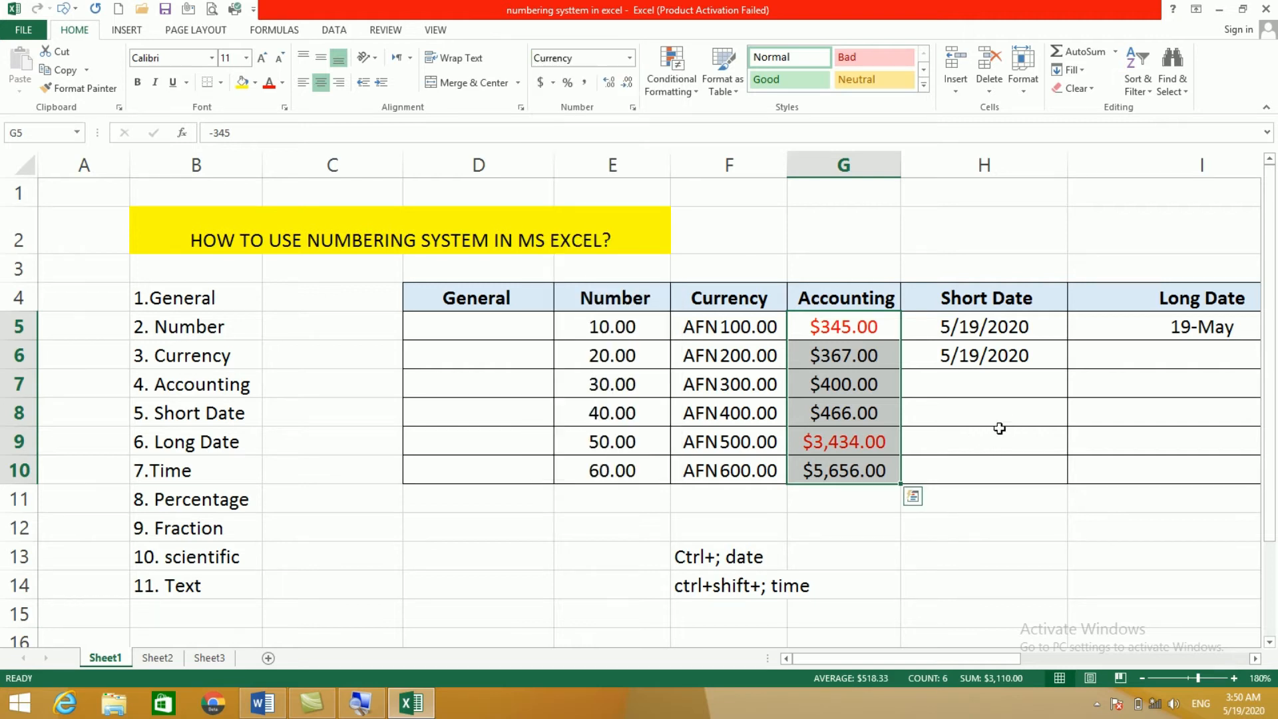
left_click(962, 559)
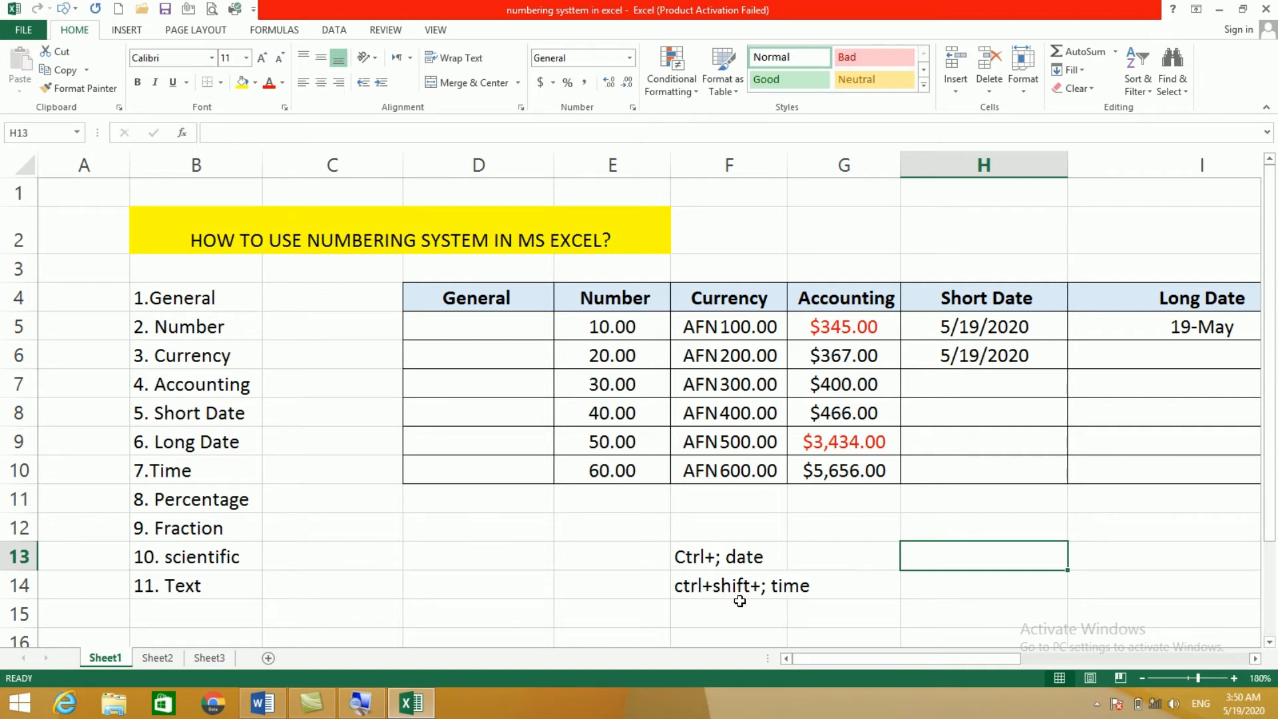
left_click(887, 595)
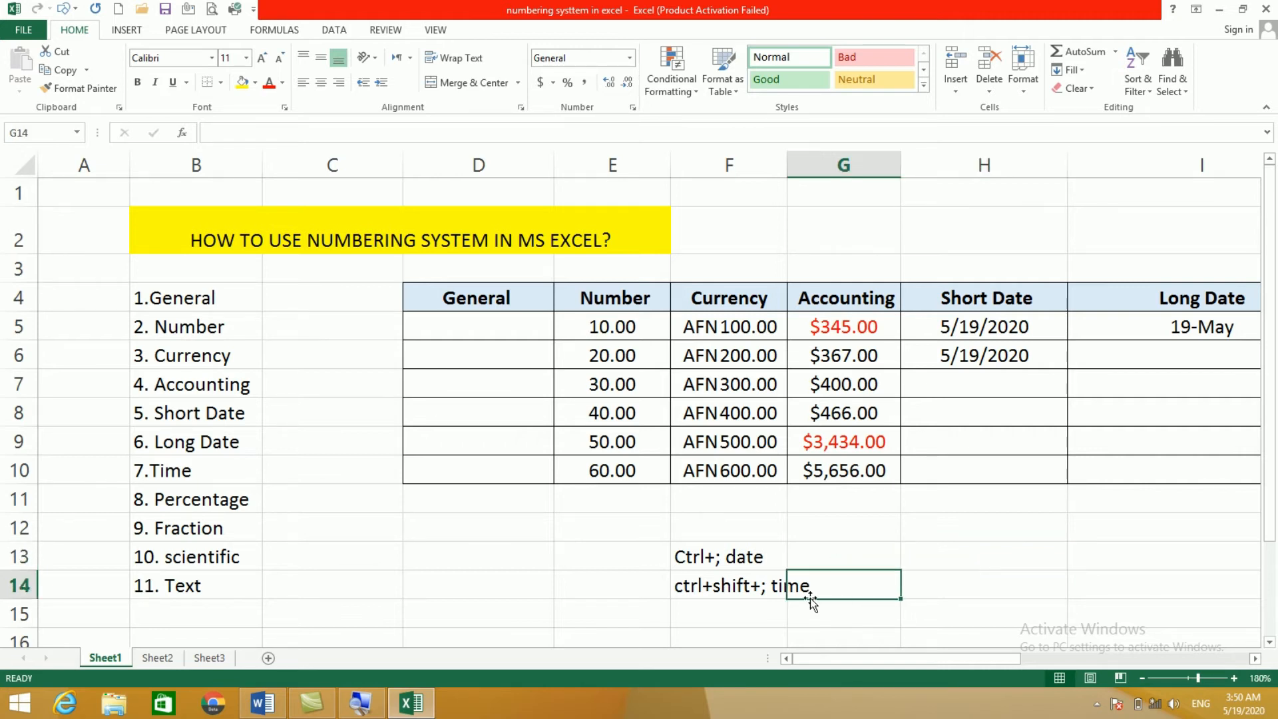
left_click(703, 558)
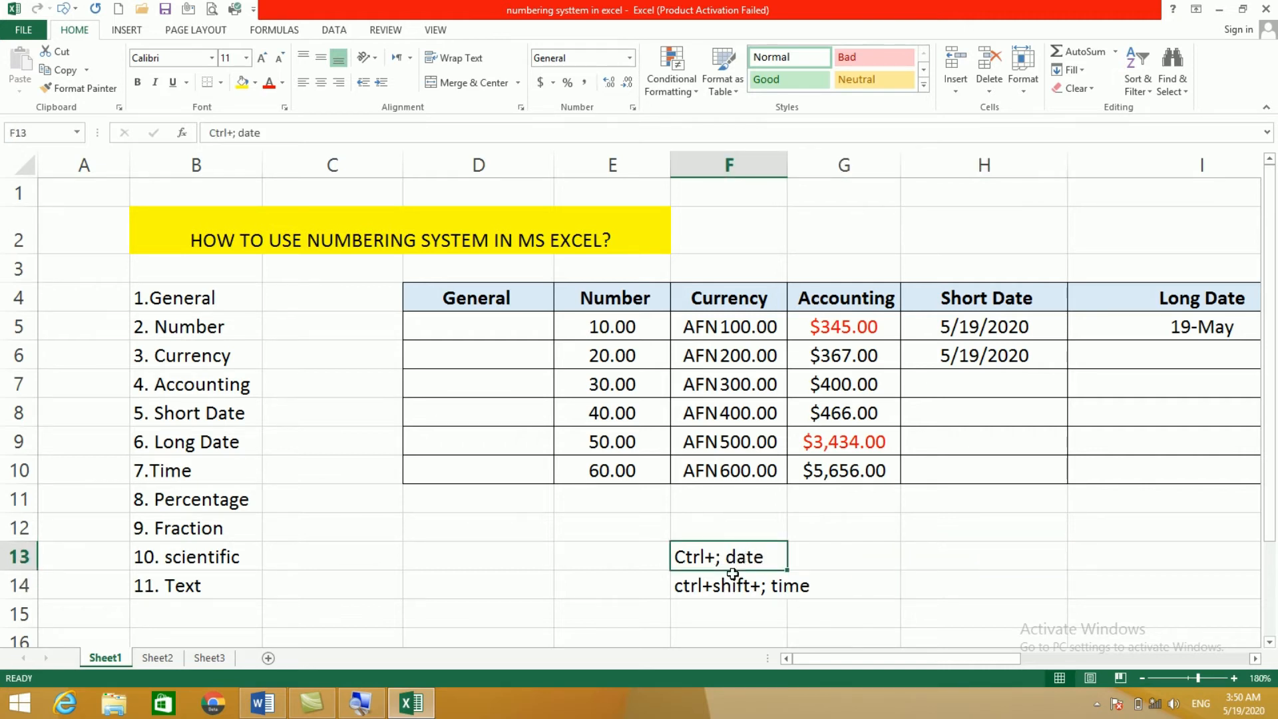
left_click(706, 589)
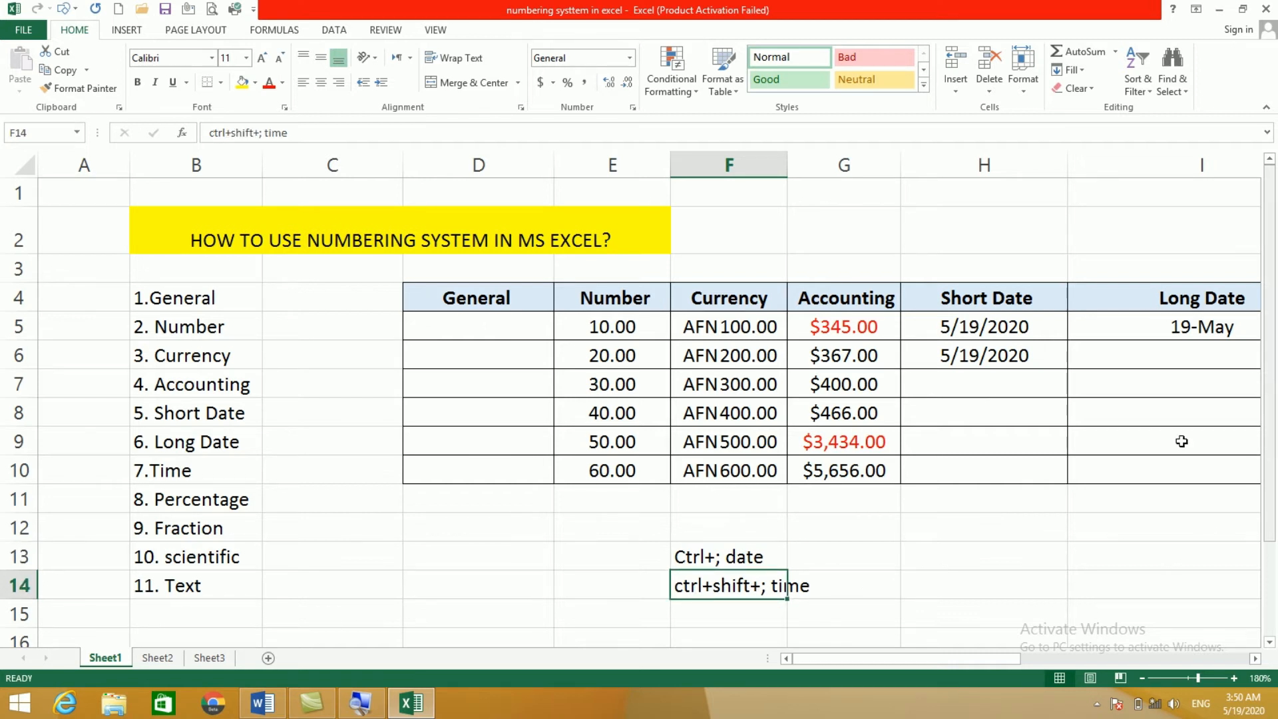
Step: Clear H5 and H6, then enter today's date, 5/19/2020, in H5 with Ctrl+;
left_click(972, 333)
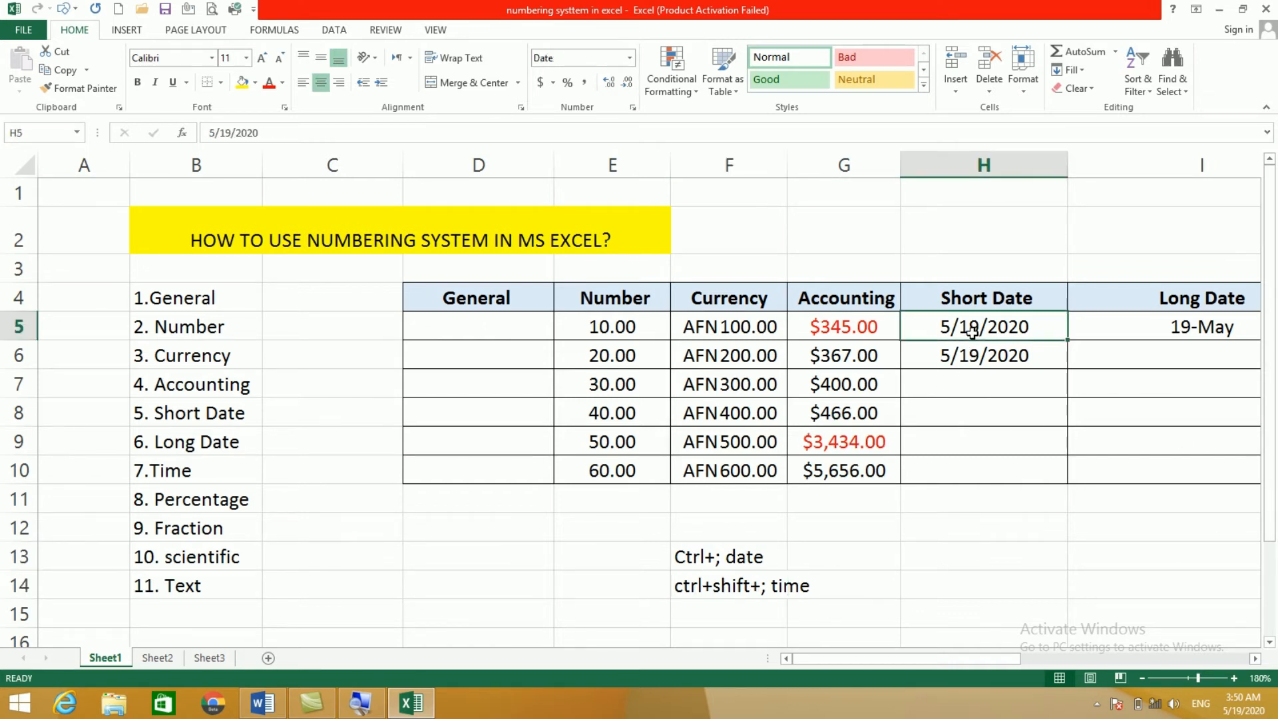
key("Delete")
left_click(985, 351)
key("Delete")
left_click(972, 332)
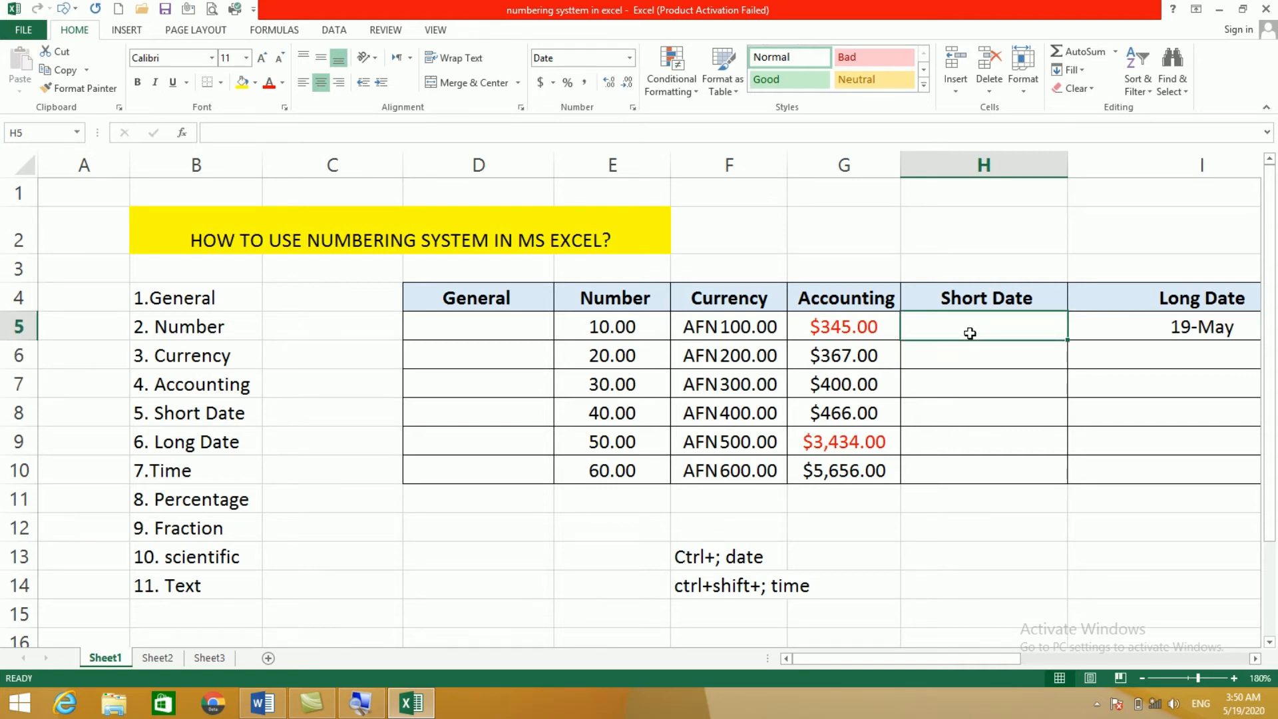
key("ctrl+semicolon")
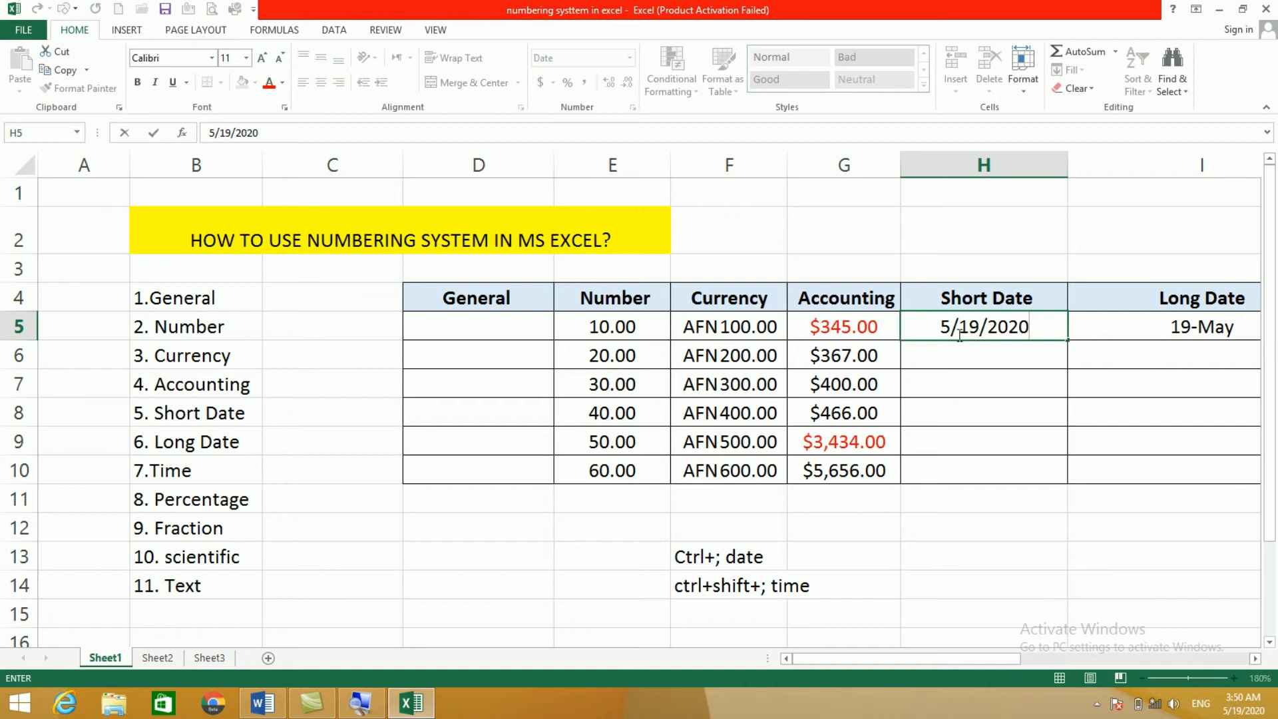
left_click(982, 348)
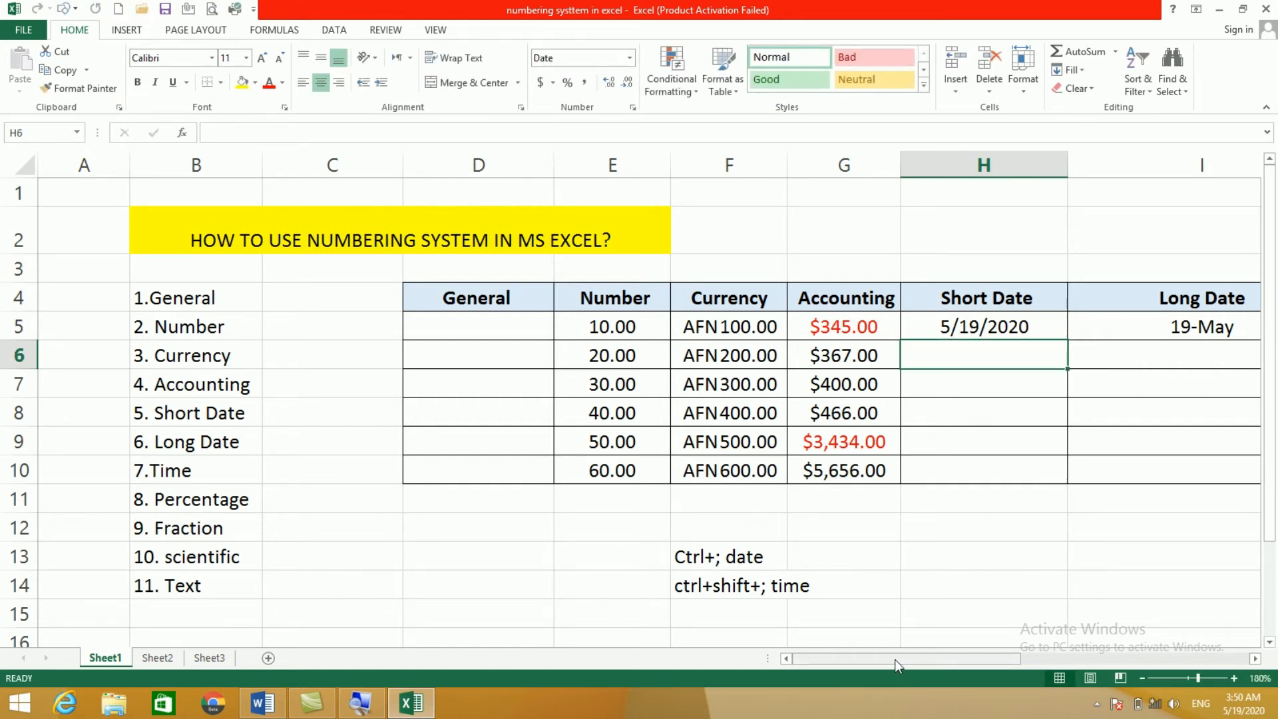
left_click_drag(882, 657, 956, 669)
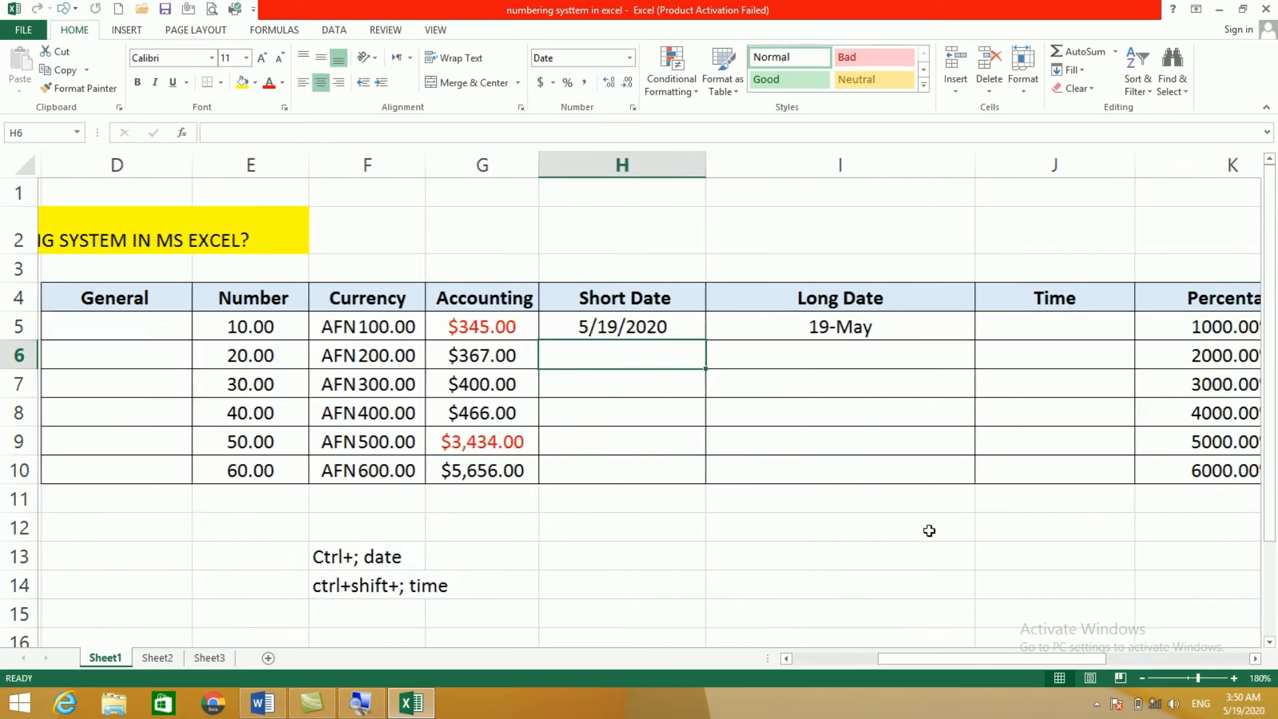
Step: Replace 19-May in I5 with today's date using Ctrl+;
left_click(578, 327)
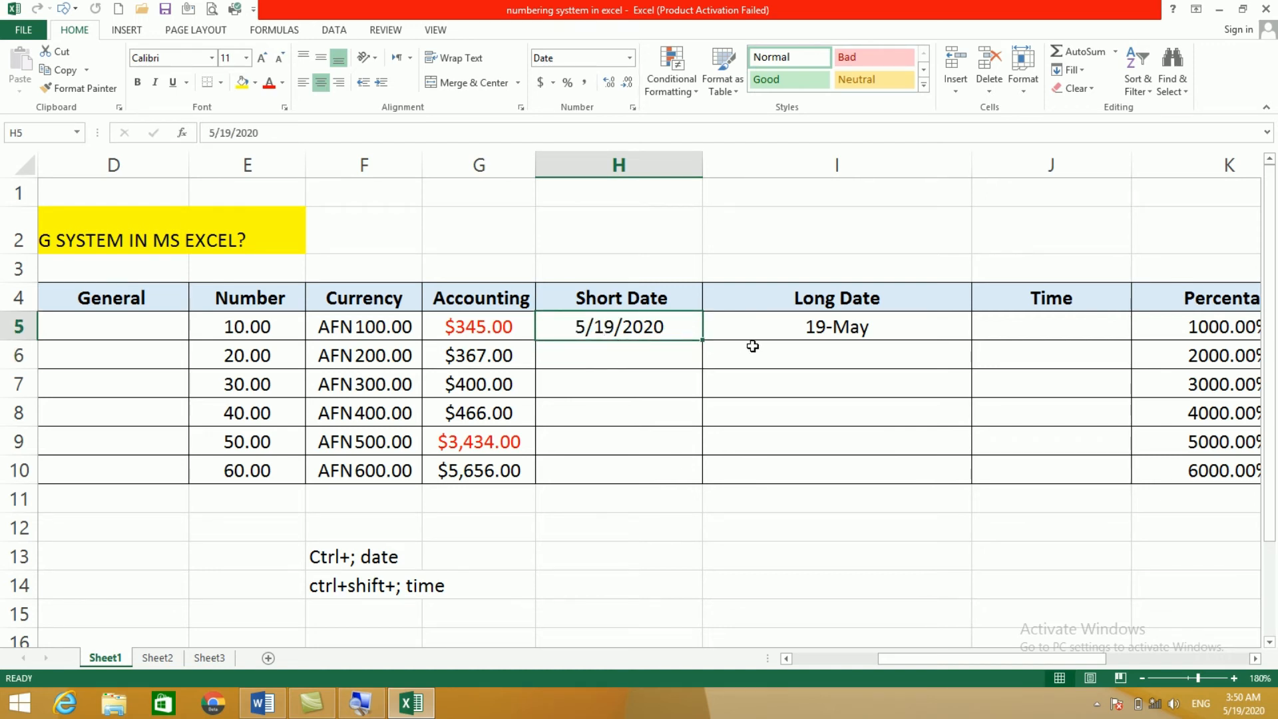
left_click(809, 329)
key("Delete")
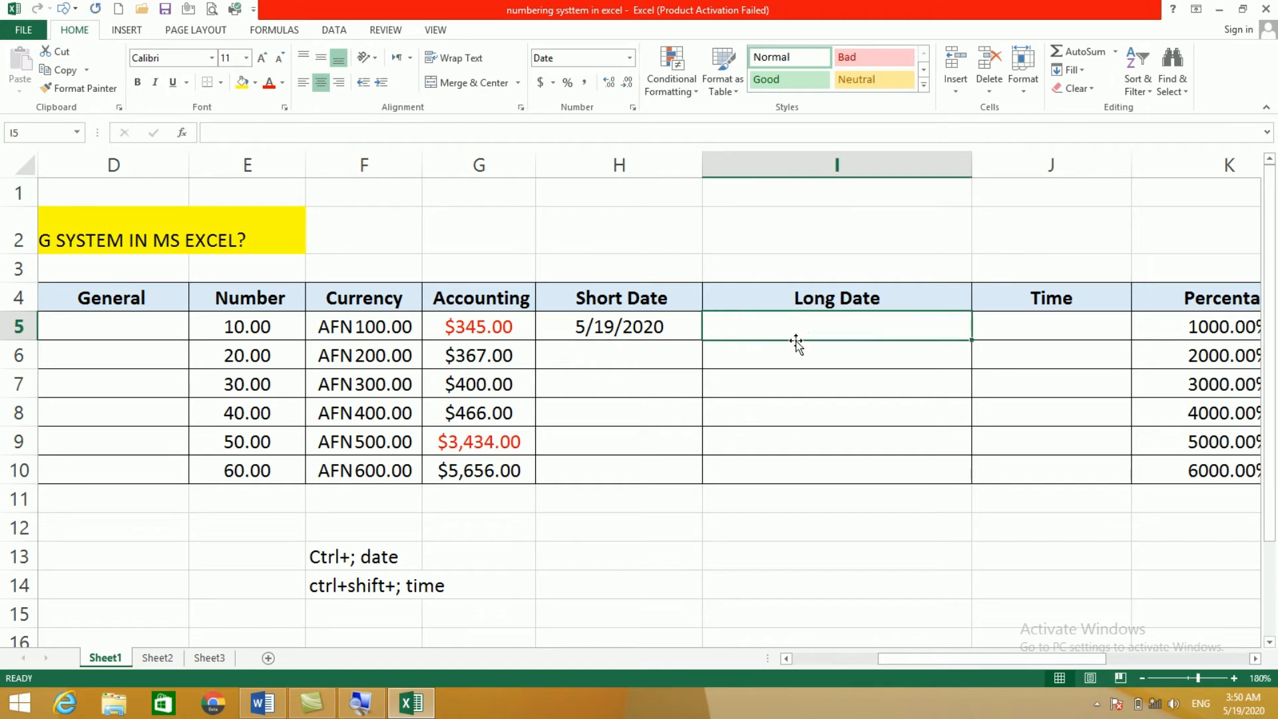
left_click(649, 388)
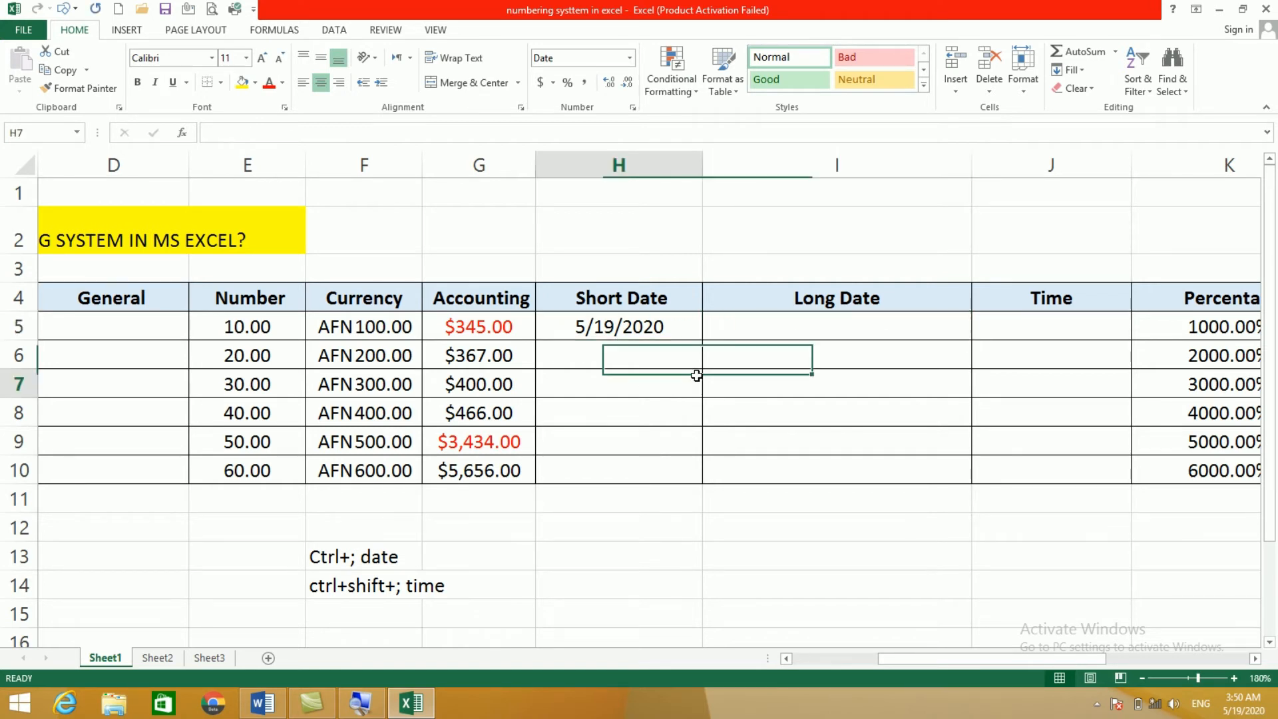
left_click(794, 334)
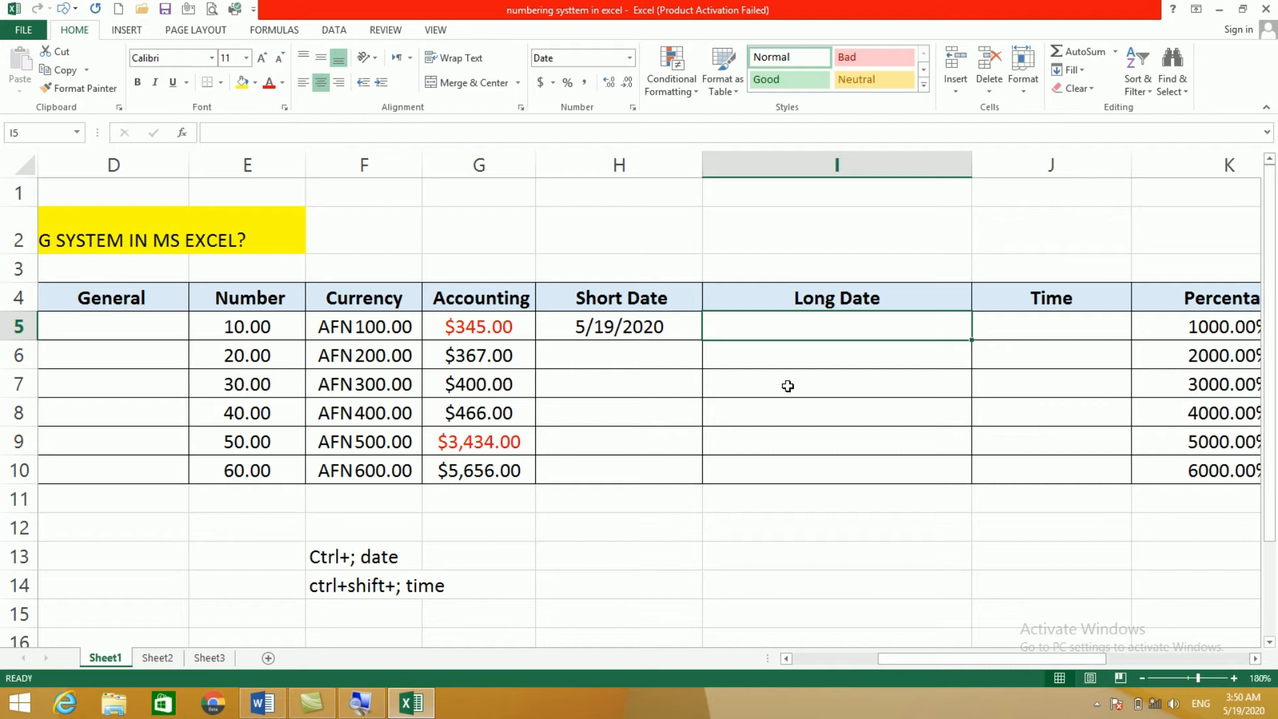
key("ctrl+semicolon")
left_click(793, 438)
left_click(824, 329)
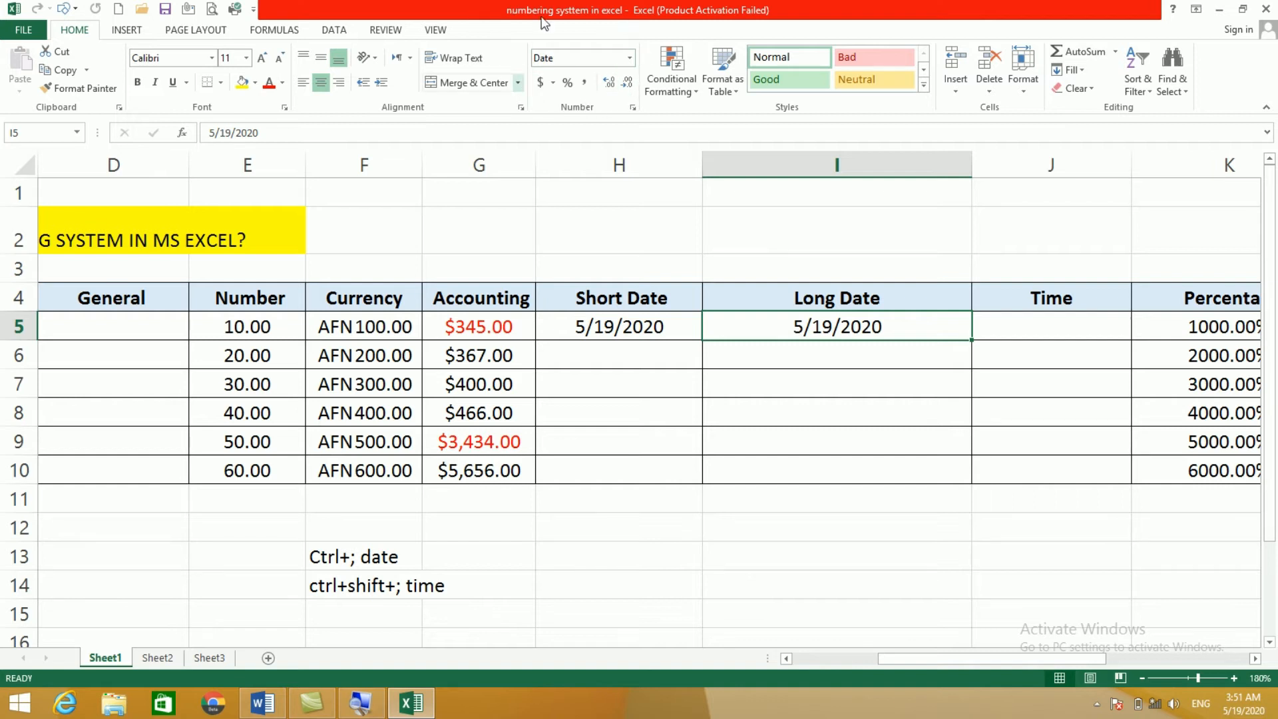
Step: Apply Long Date, then Short Date, to I5 so it reads 5/19/2020
left_click(630, 59)
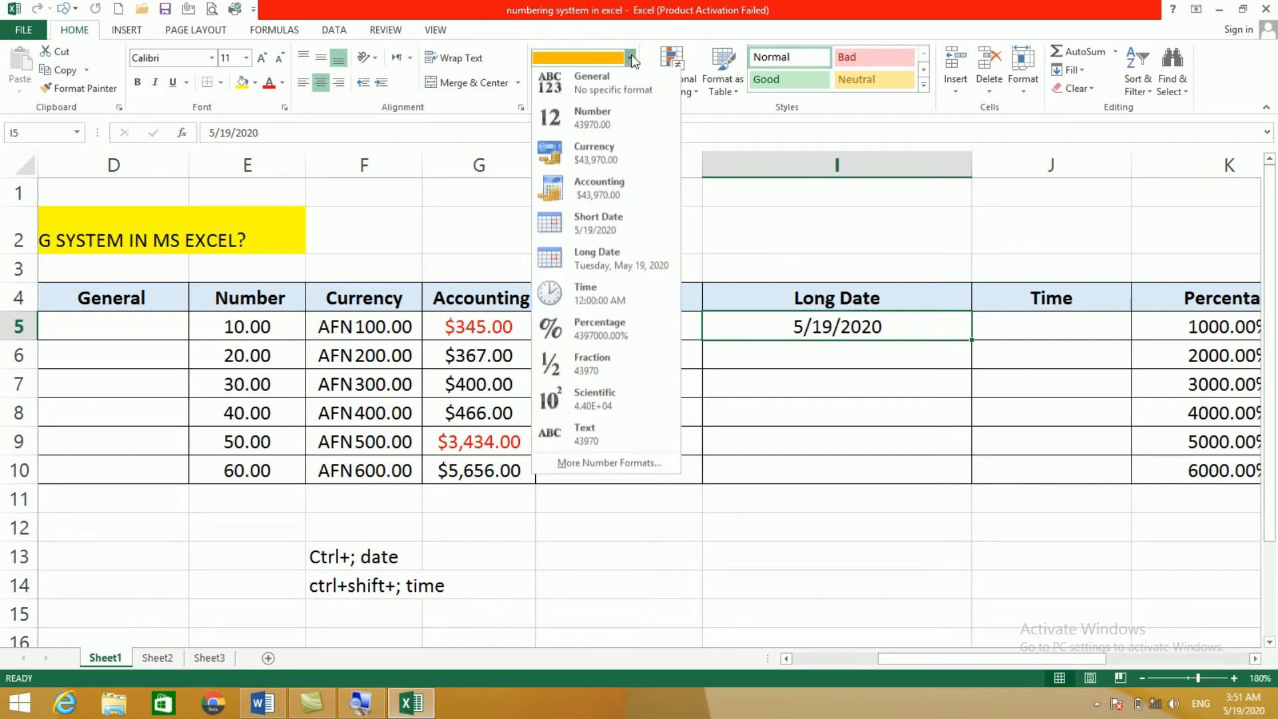
left_click(596, 261)
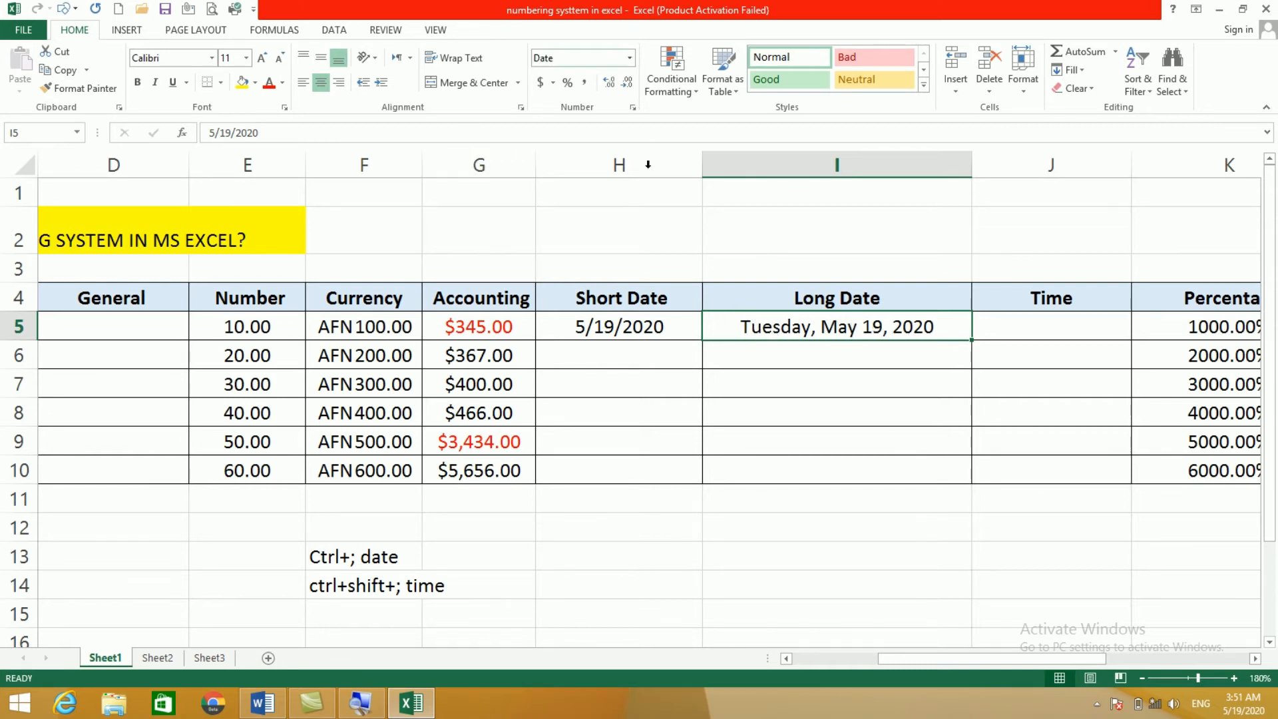
left_click(658, 337)
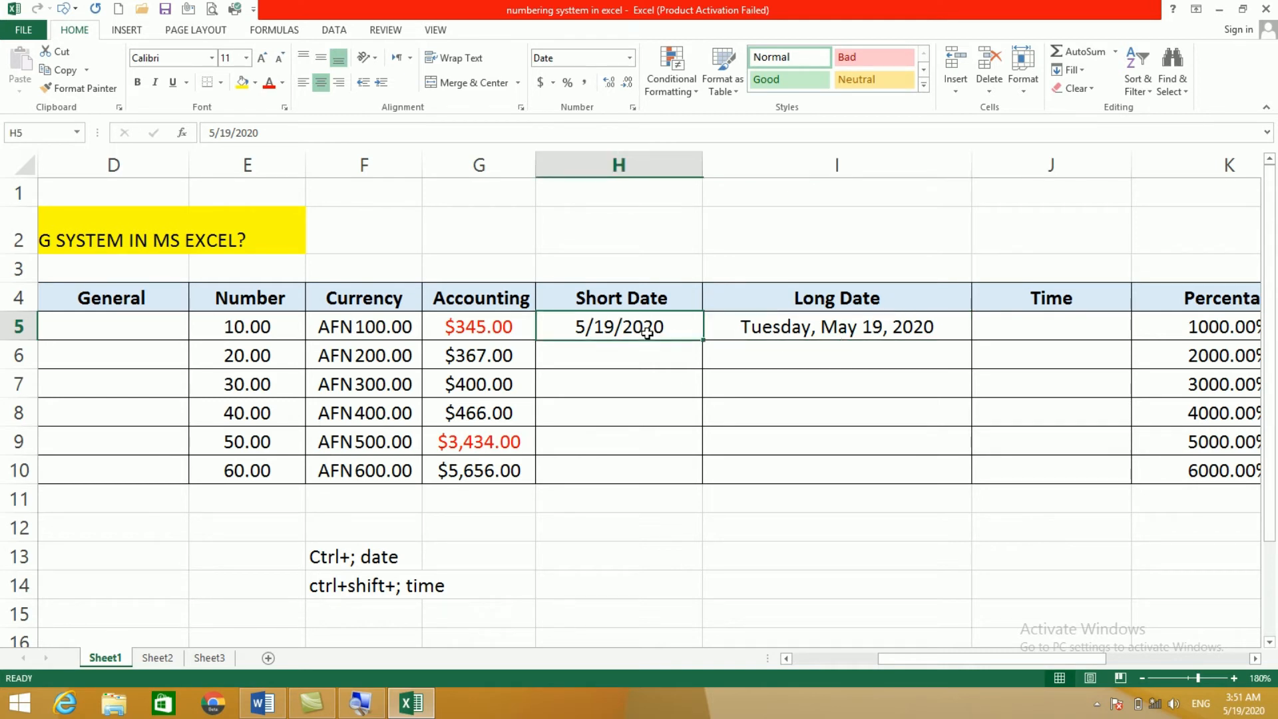
left_click(791, 332)
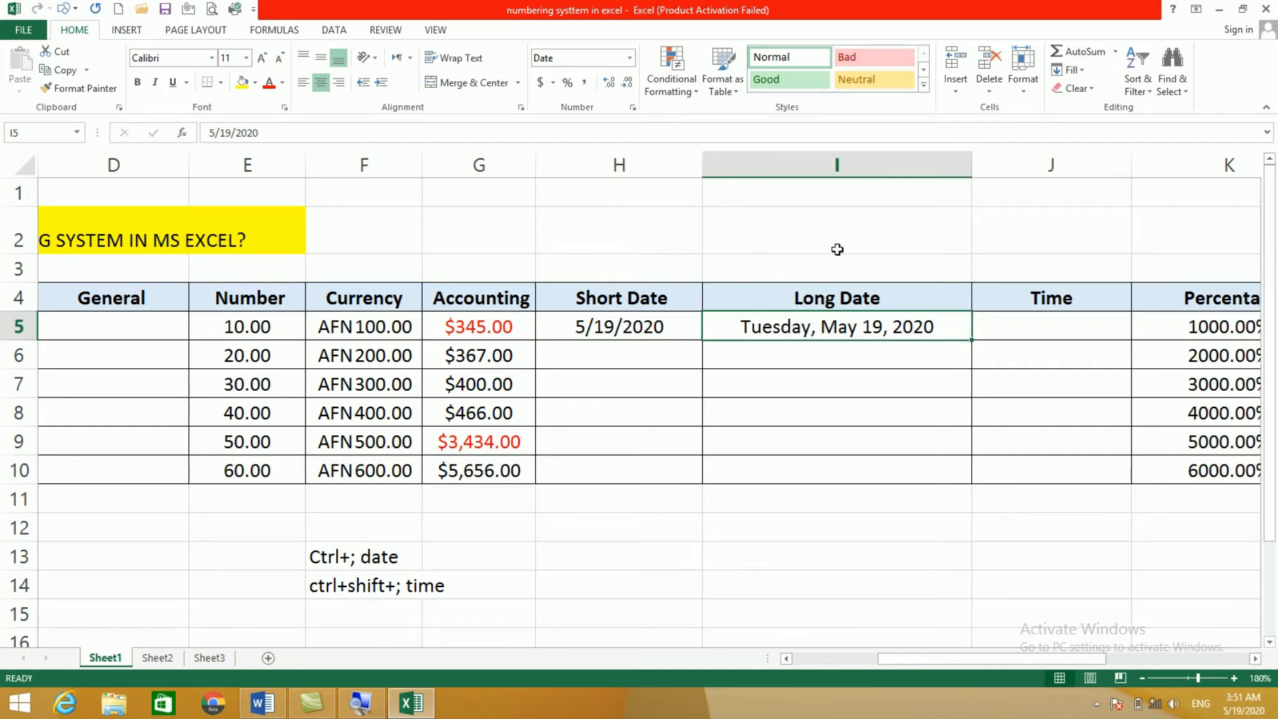
left_click(629, 58)
left_click(606, 223)
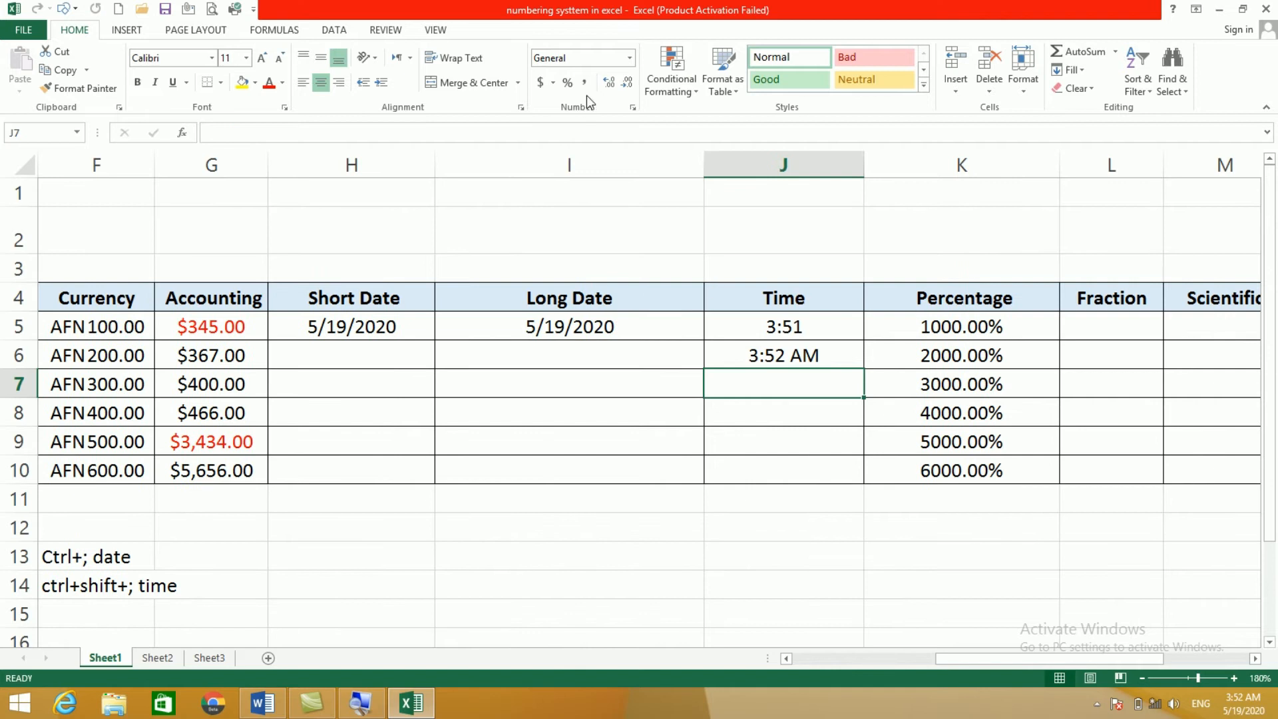
Step: Clear the times in J5 and J6 and insert the current time in J5 with Ctrl+Shift+;
left_click(629, 60)
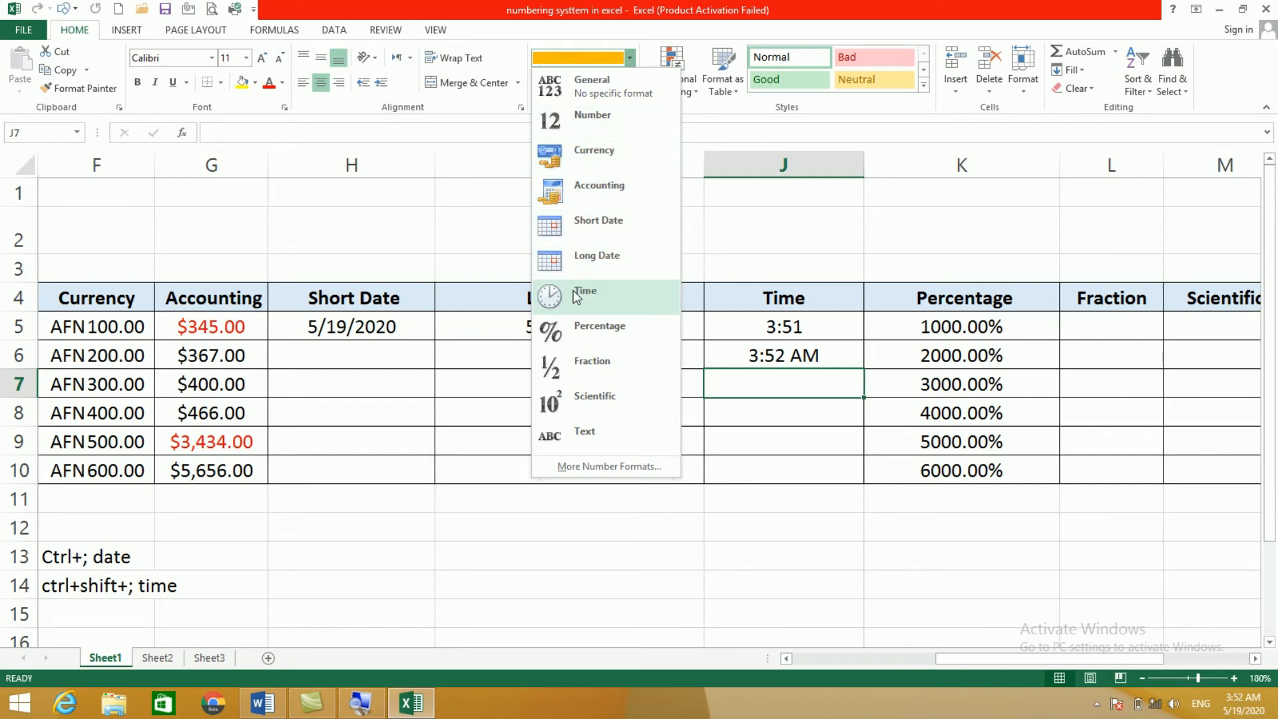
left_click(759, 370)
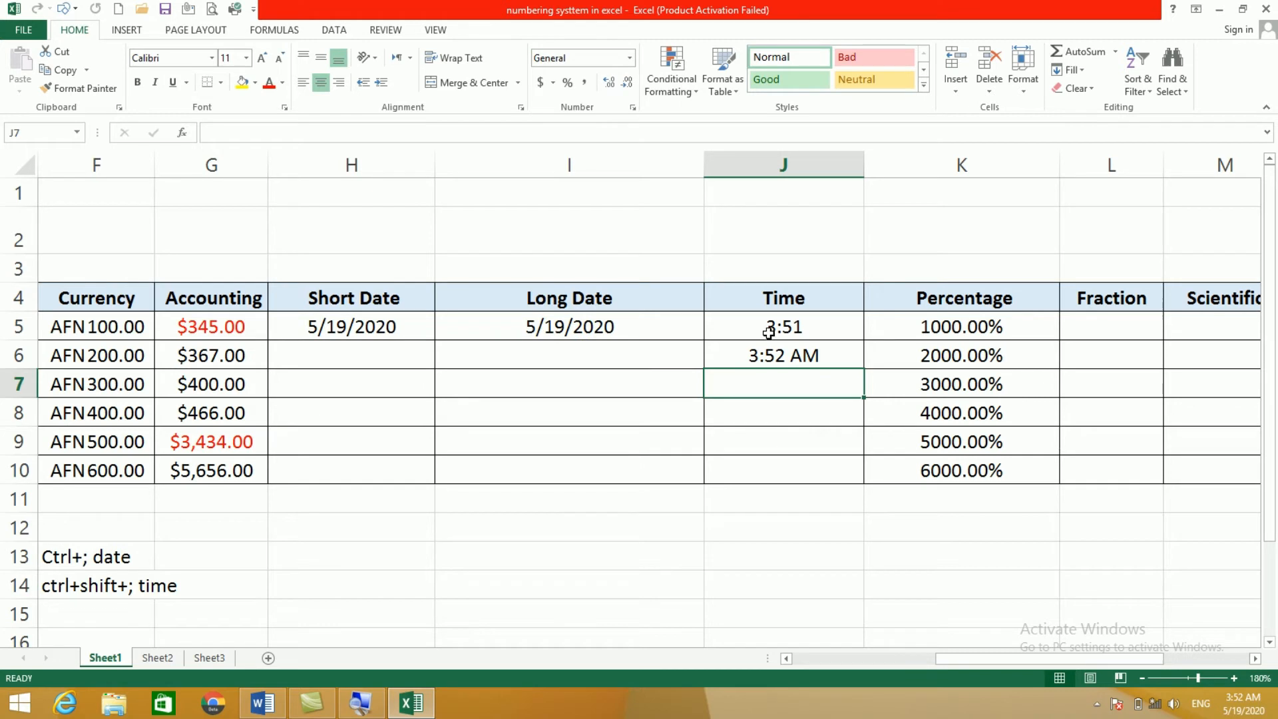
key("Up")
key("Up")
key("Delete")
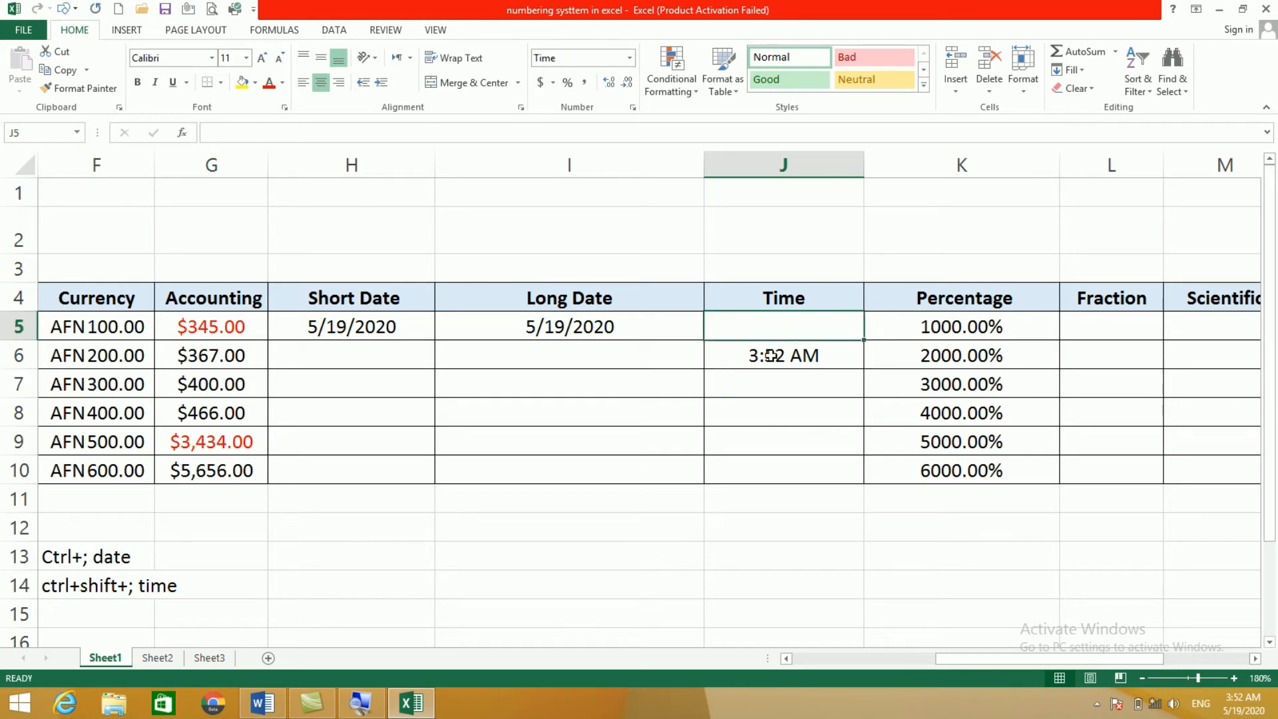
left_click(772, 358)
key("Delete")
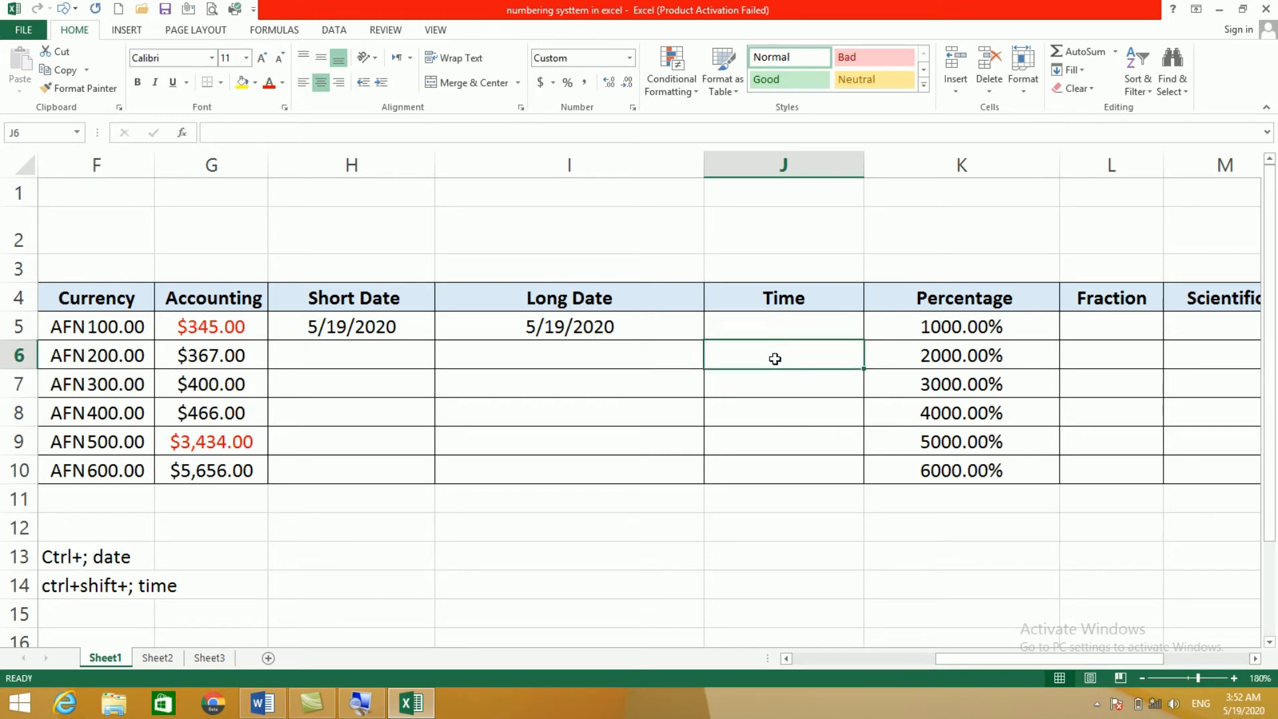
left_click(799, 325)
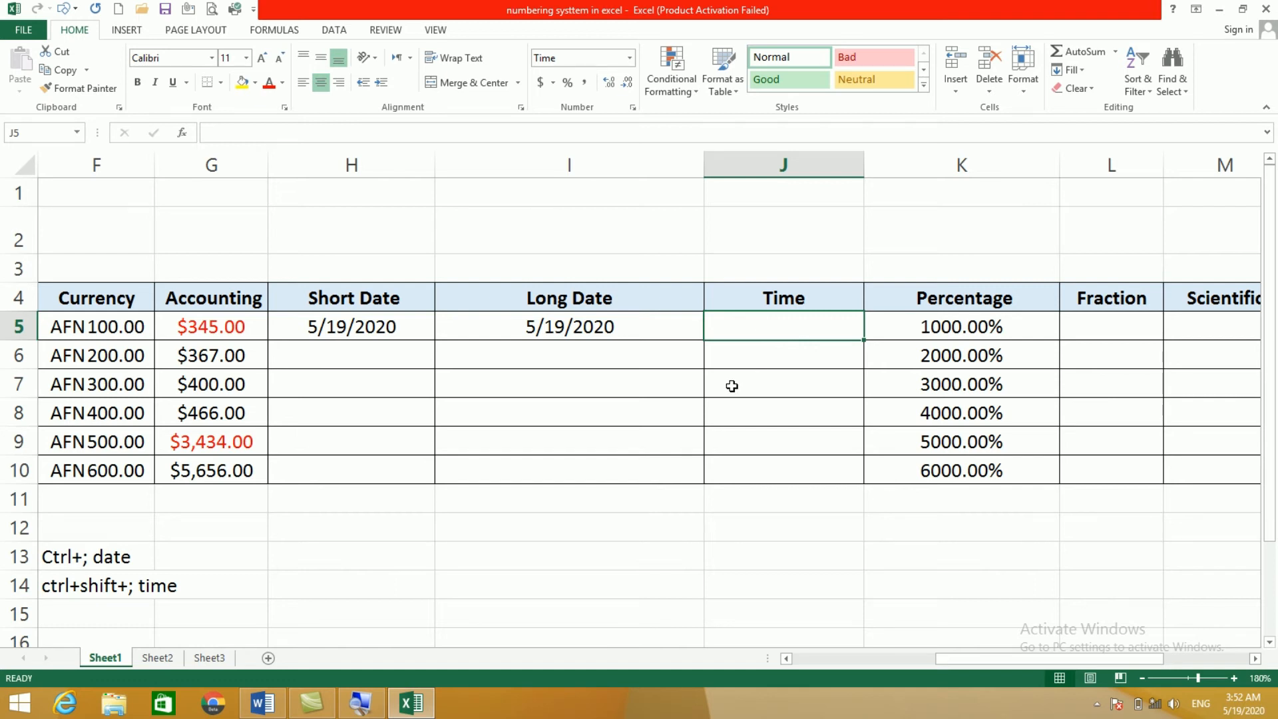
key("ctrl+shift+semicolon")
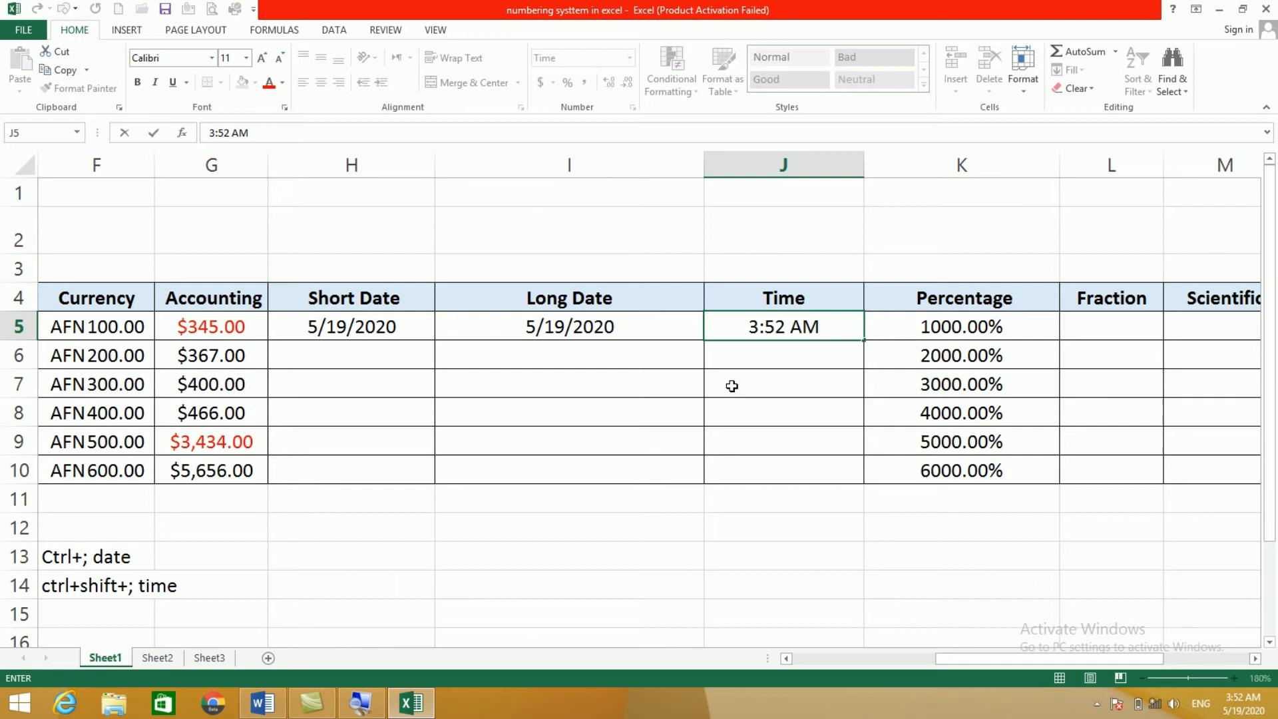
left_click(764, 371)
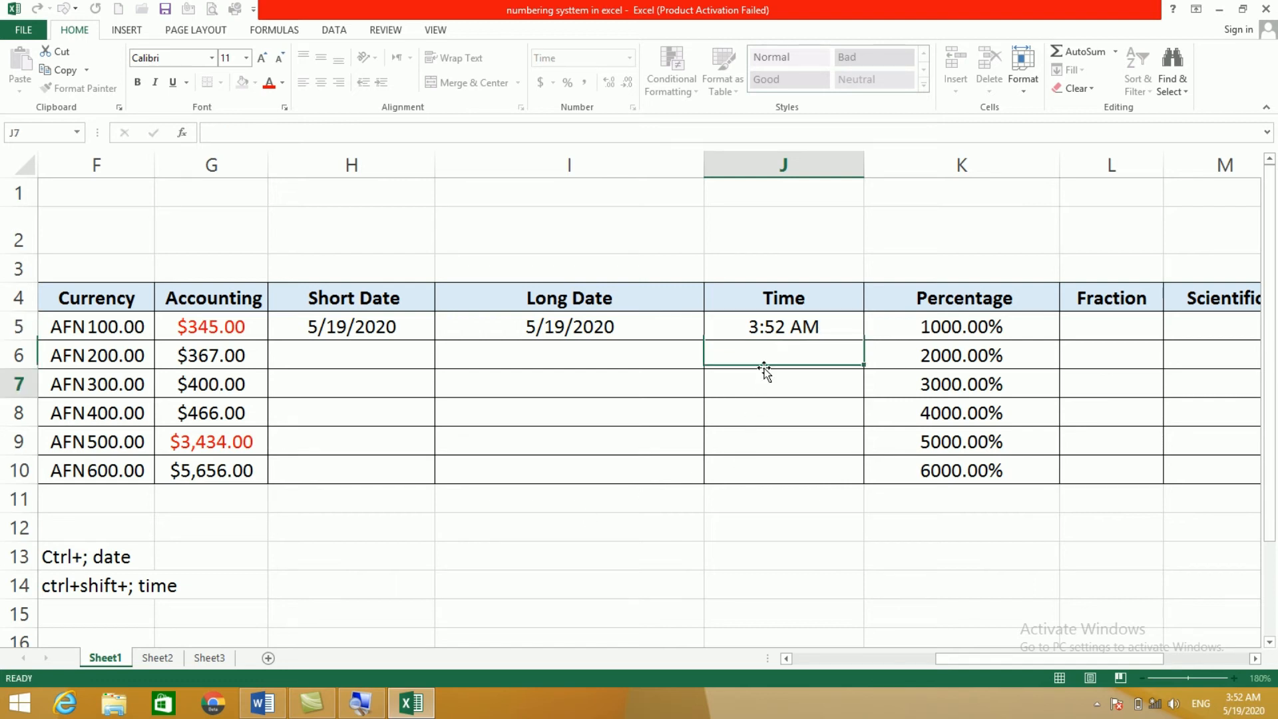
Step: Apply the Time number format so J5 shows 3:52
left_click(785, 326)
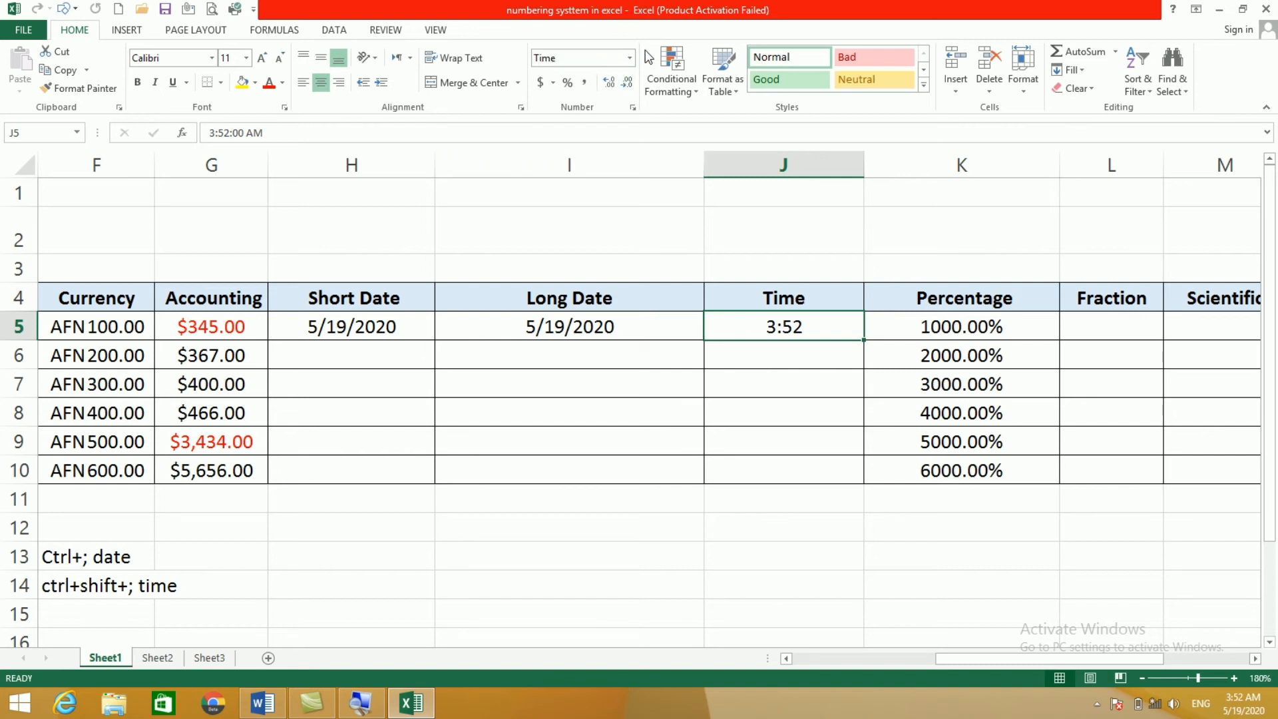
left_click(763, 356)
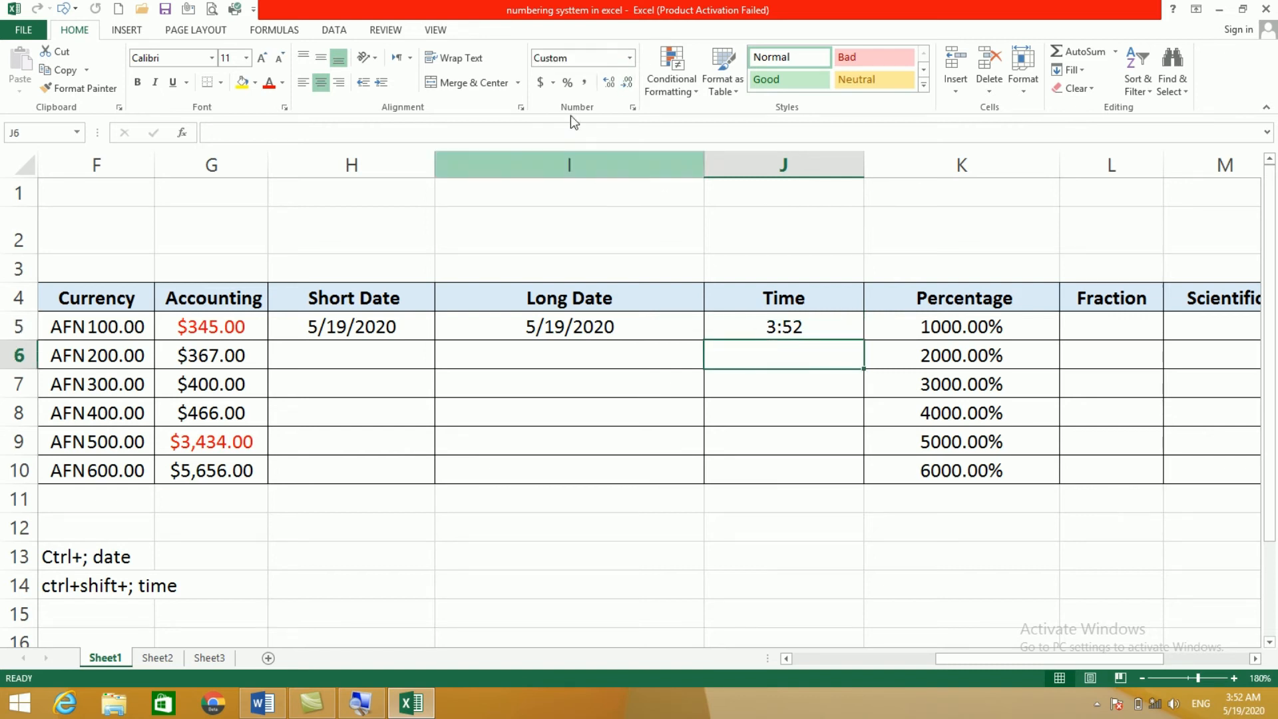
left_click(630, 58)
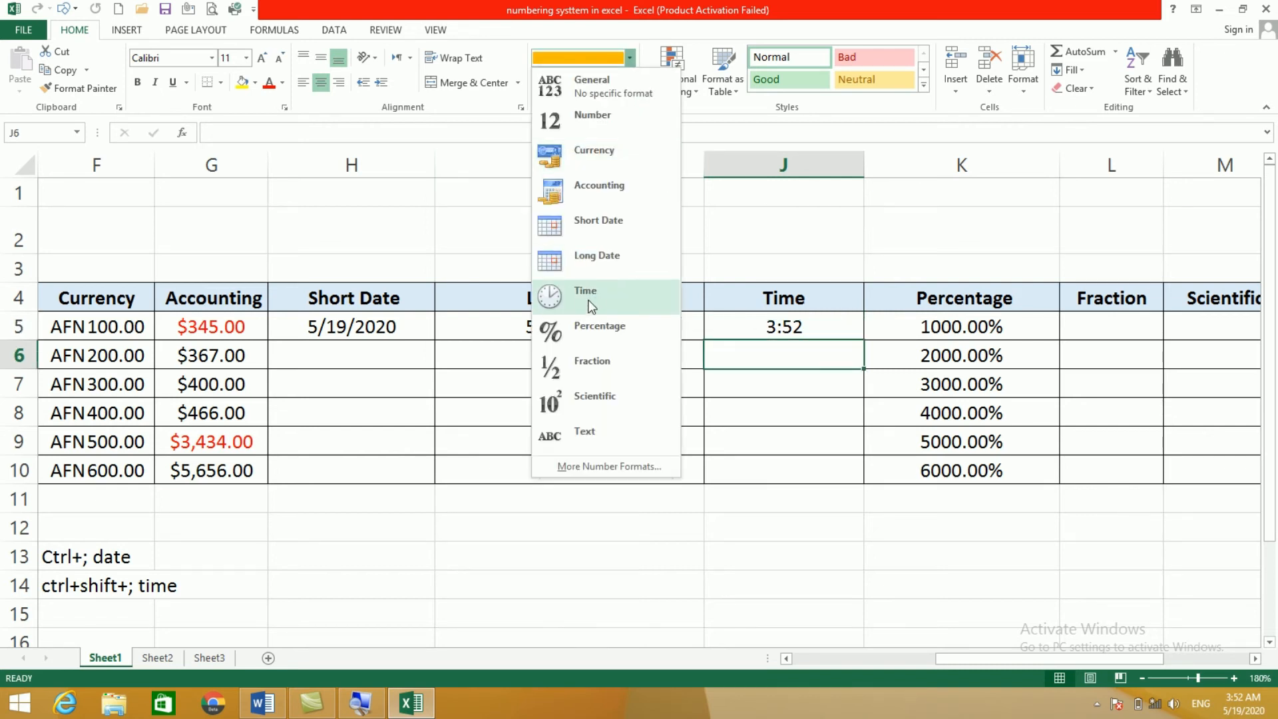
left_click(591, 305)
left_click(782, 384)
left_click(774, 327)
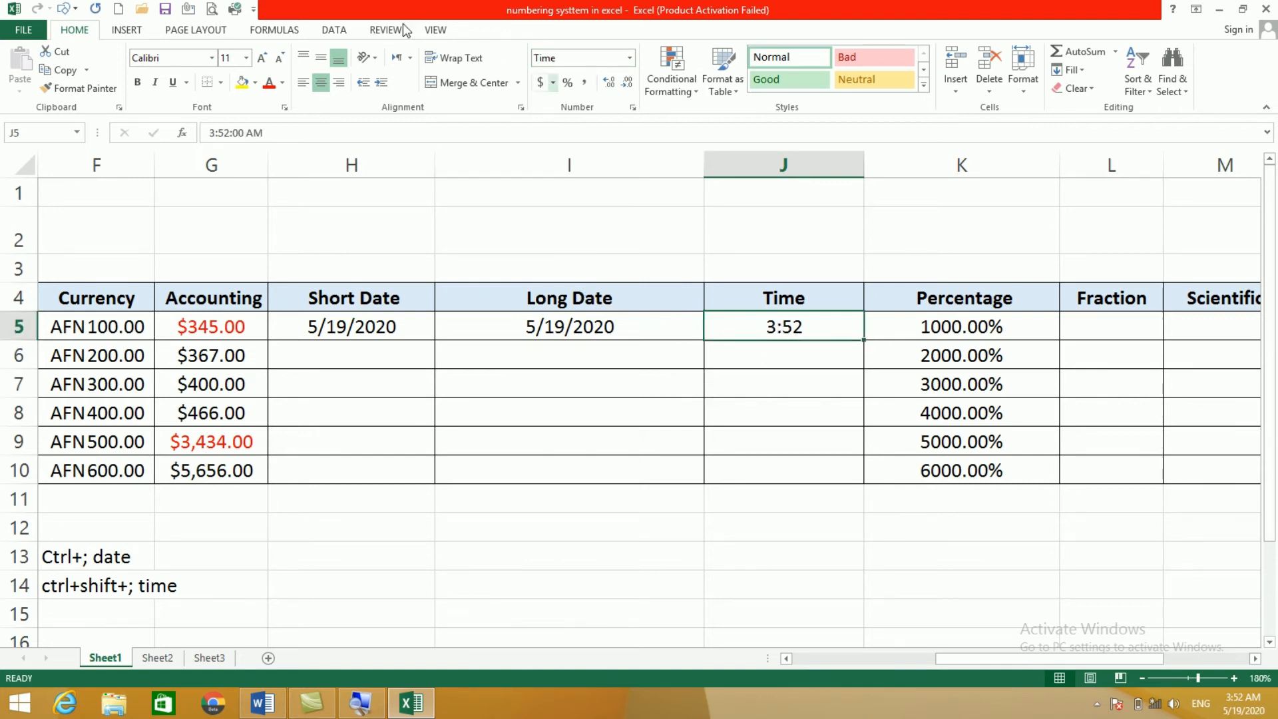
left_click(632, 108)
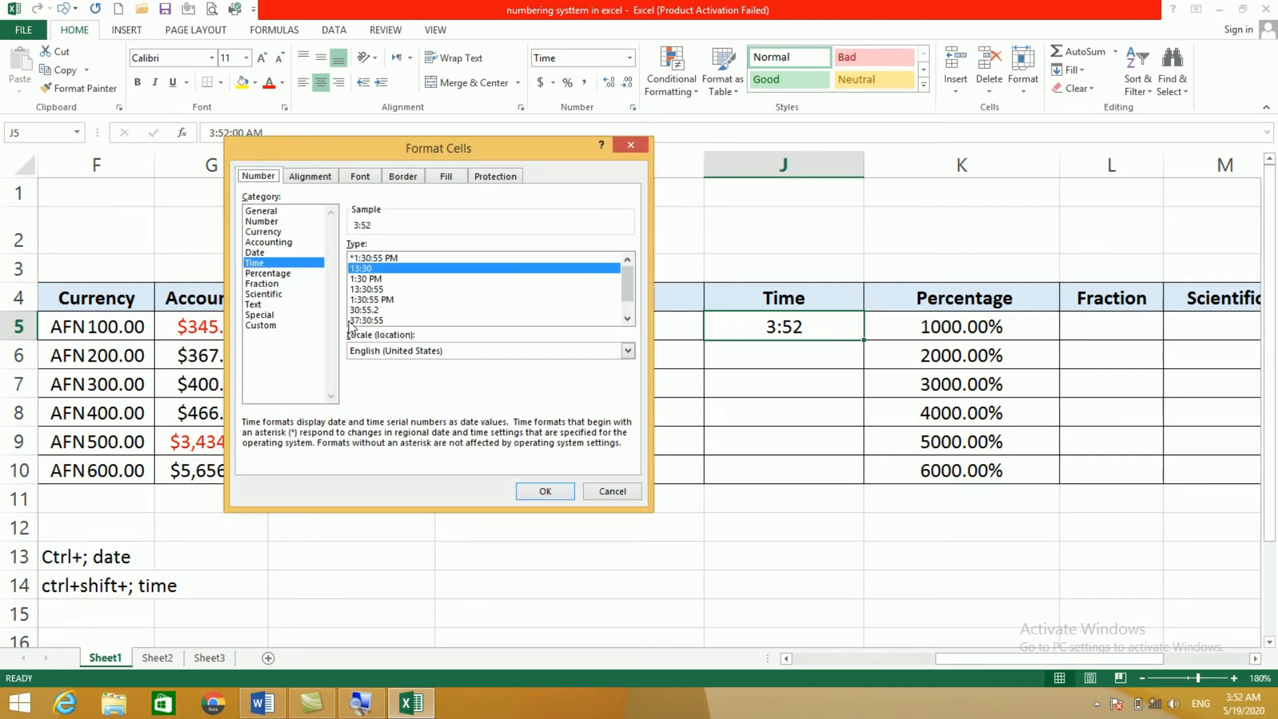
Step: Choose the 1:30:55 PM time type so J5 reads 3:52:00 AM
left_click(261, 267)
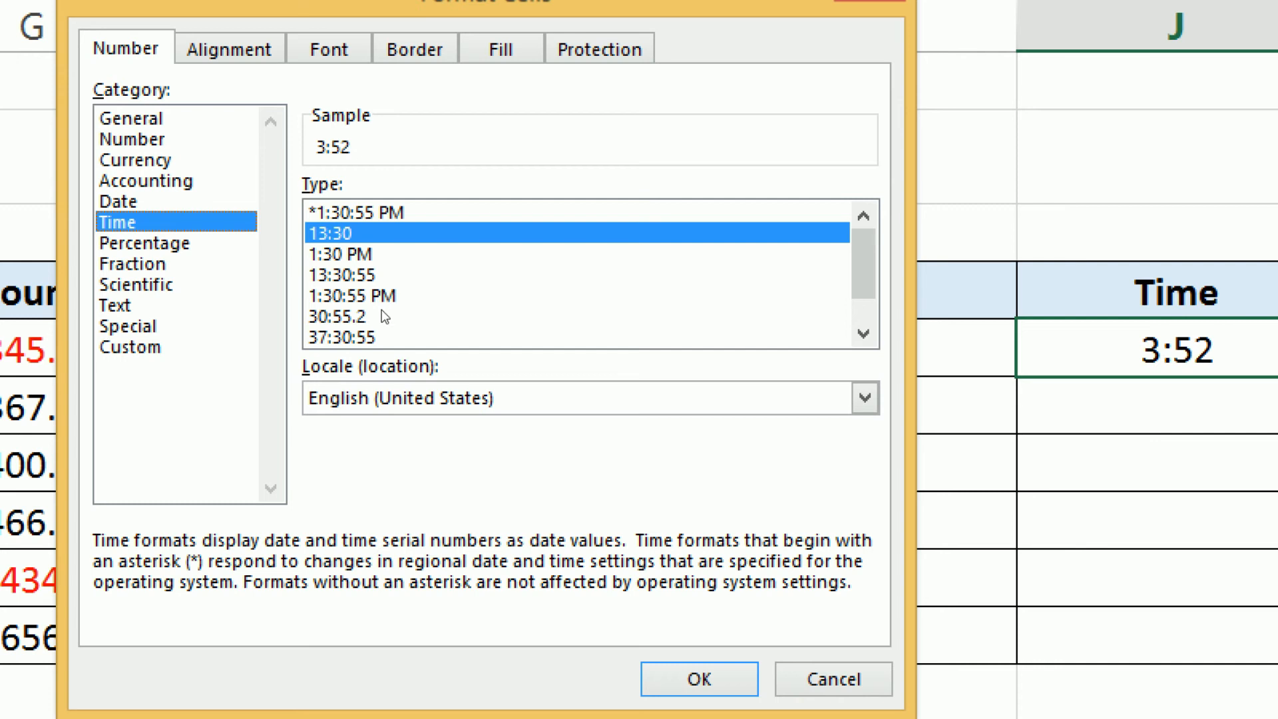
left_click(374, 299)
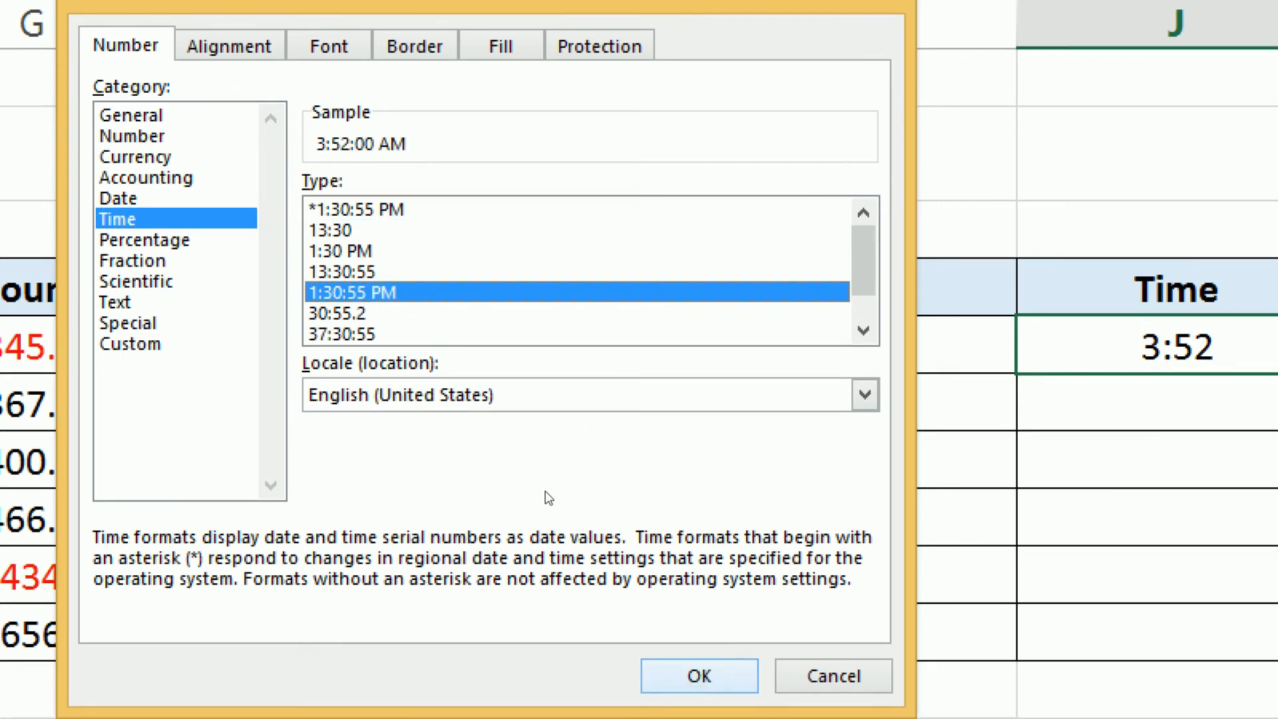
left_click(699, 679)
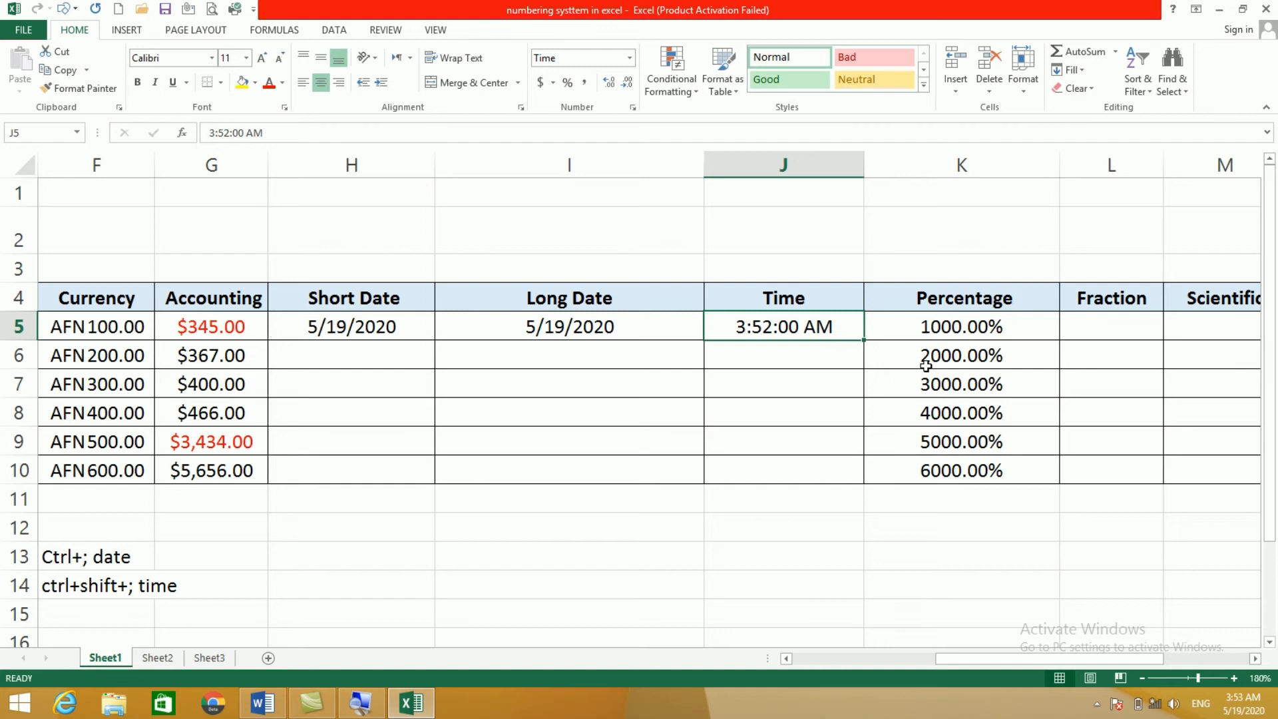
left_click(944, 310)
left_click_drag(943, 326, 939, 468)
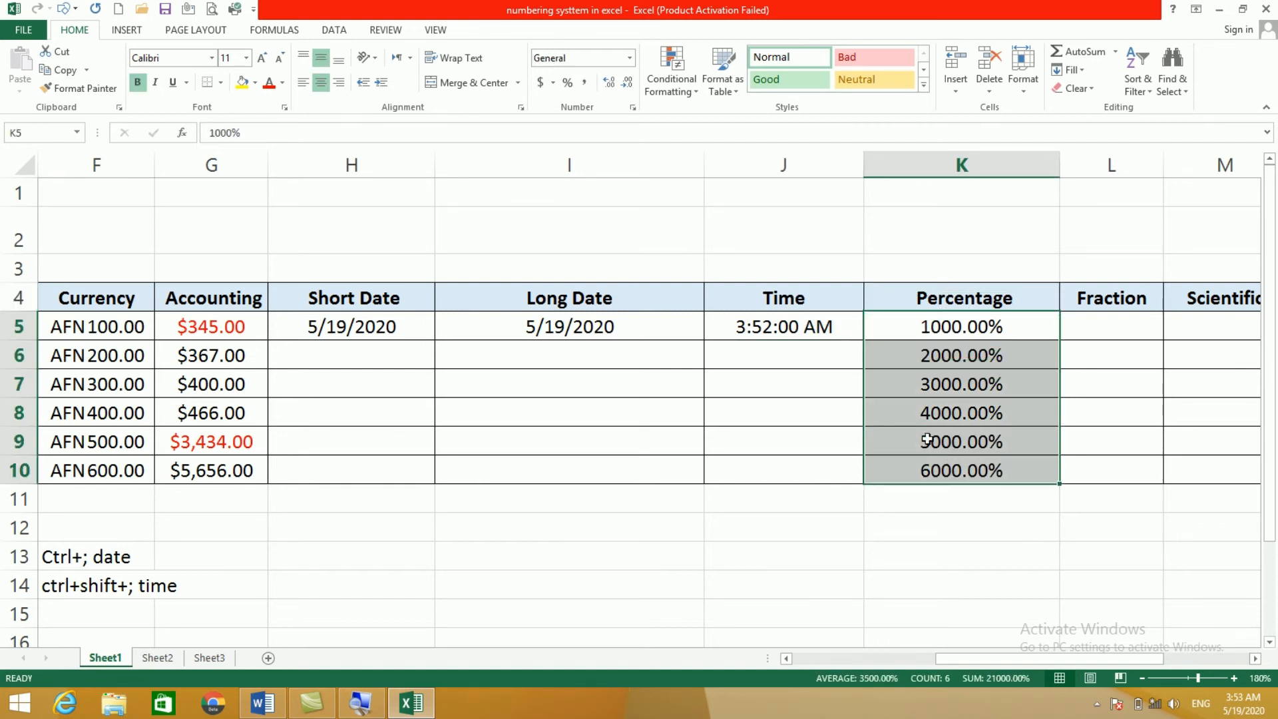
left_click(630, 58)
left_click(619, 82)
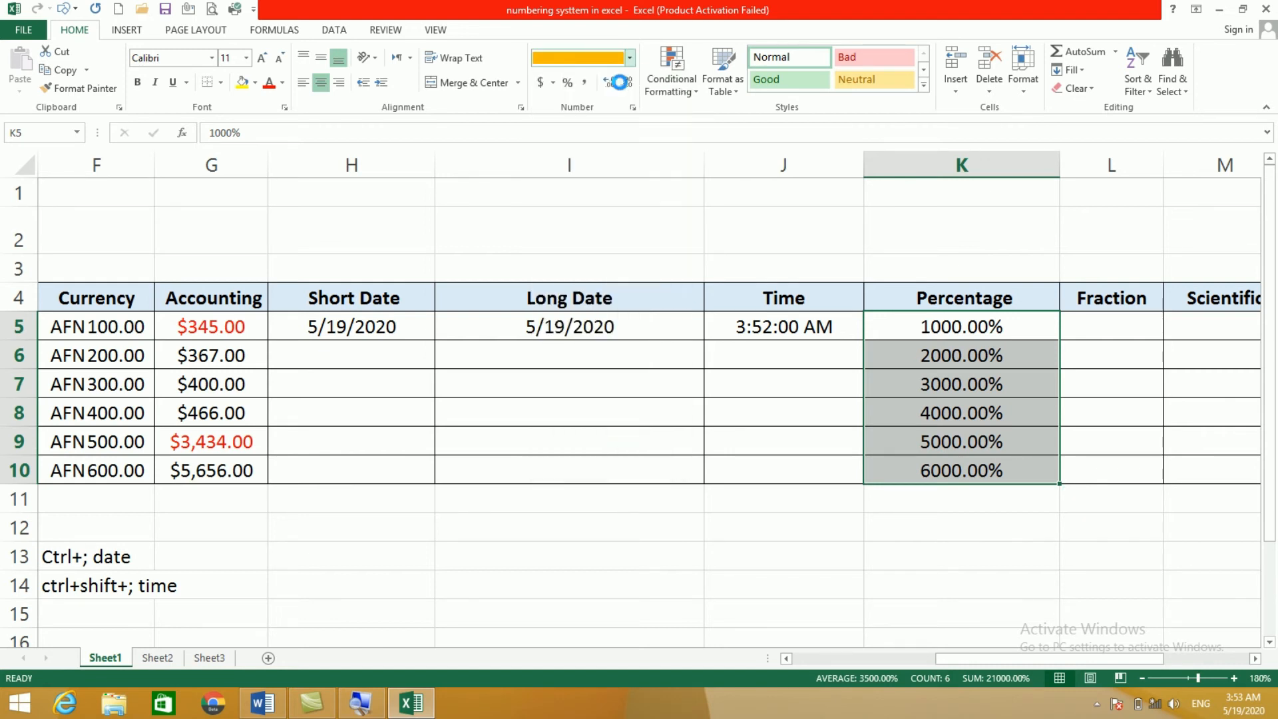
left_click(932, 460)
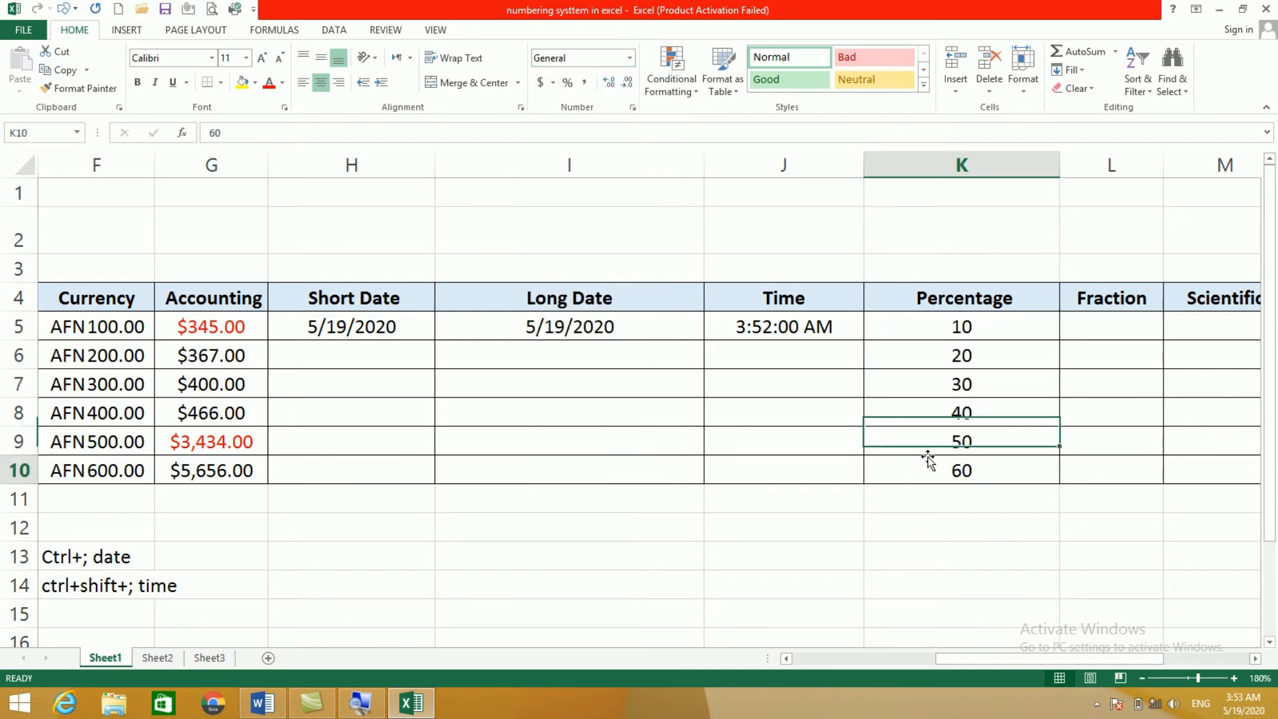
left_click_drag(950, 337, 973, 473)
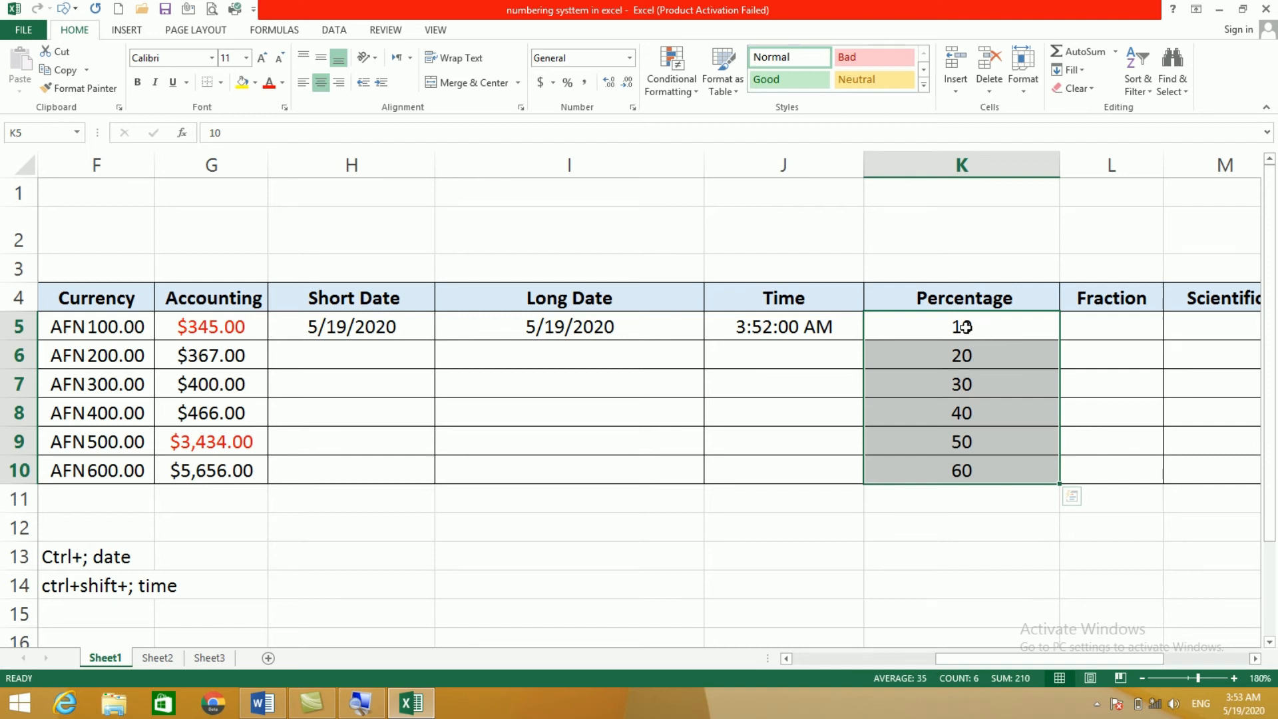
left_click(967, 407)
left_click_drag(949, 332, 990, 465)
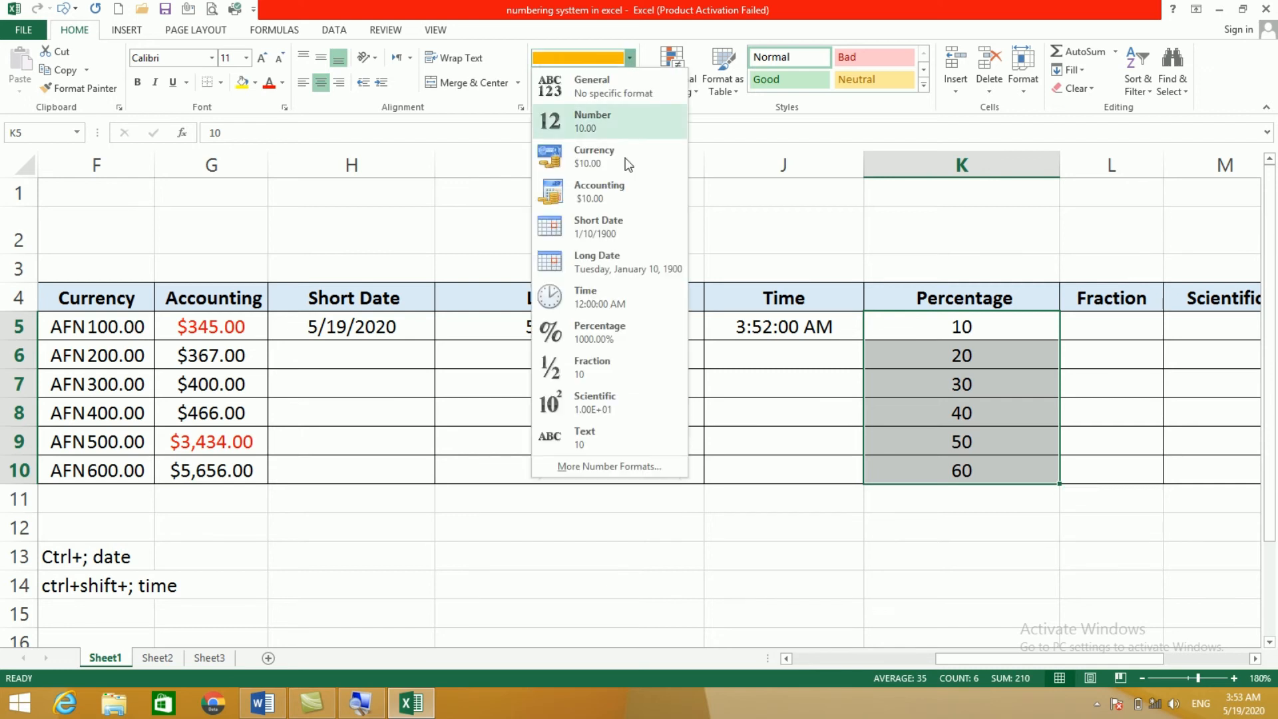
left_click(599, 332)
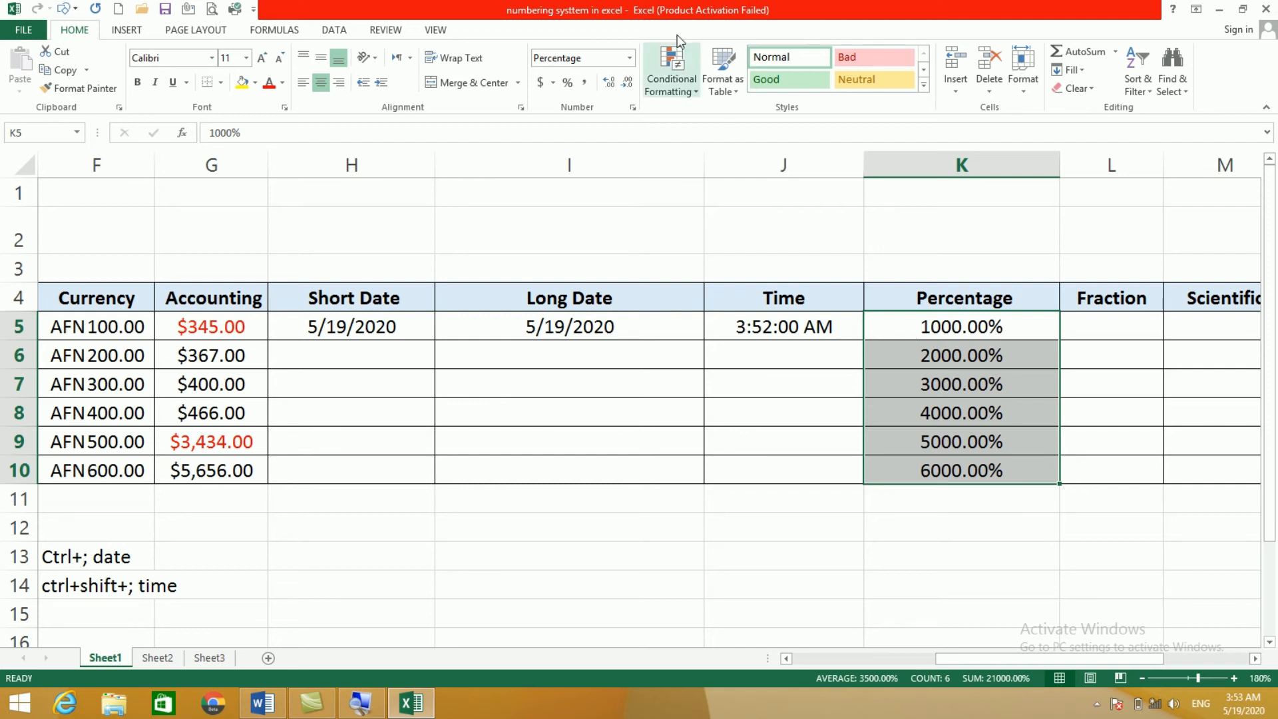
left_click(630, 62)
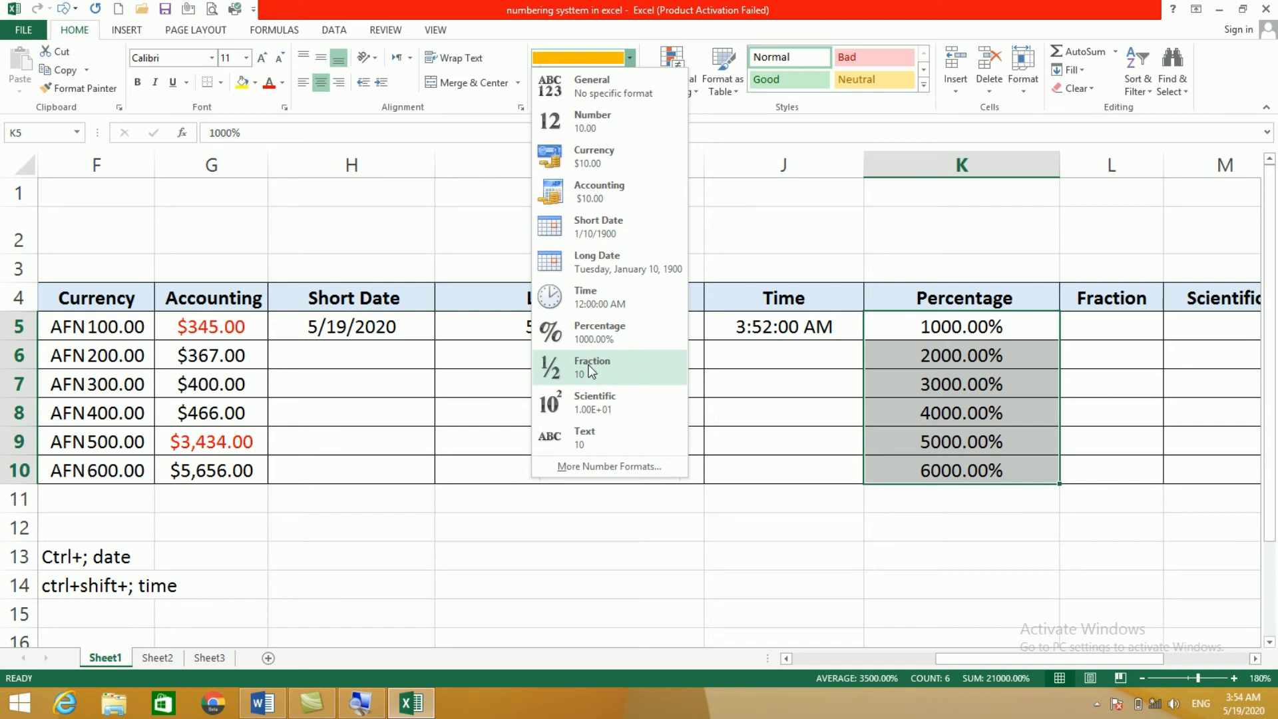
left_click(1132, 399)
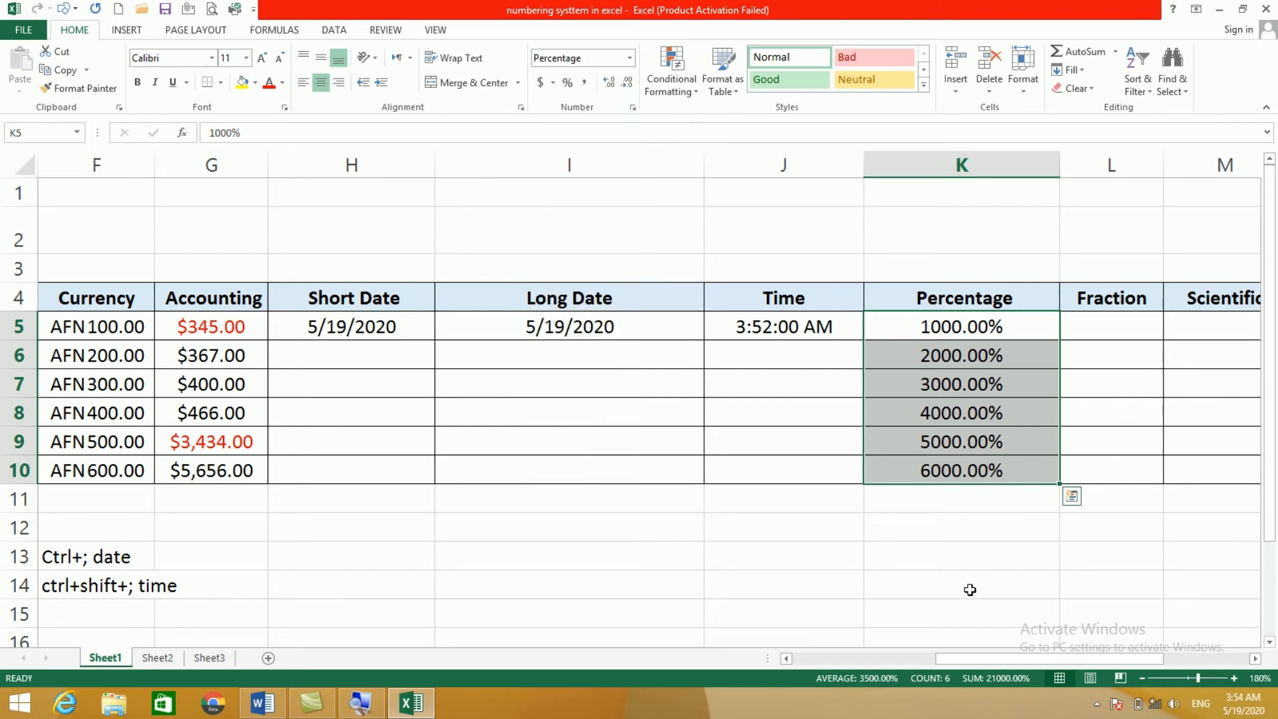
left_click(1255, 658)
left_click(1255, 659)
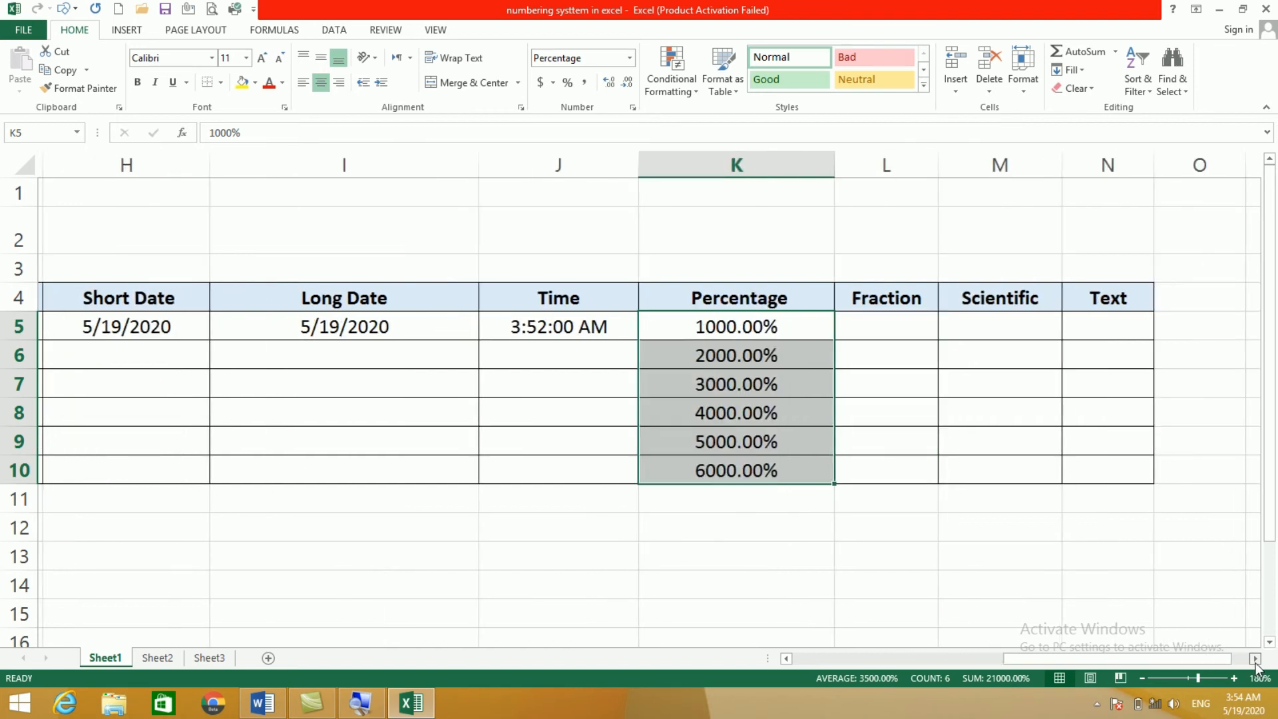
left_click(1255, 658)
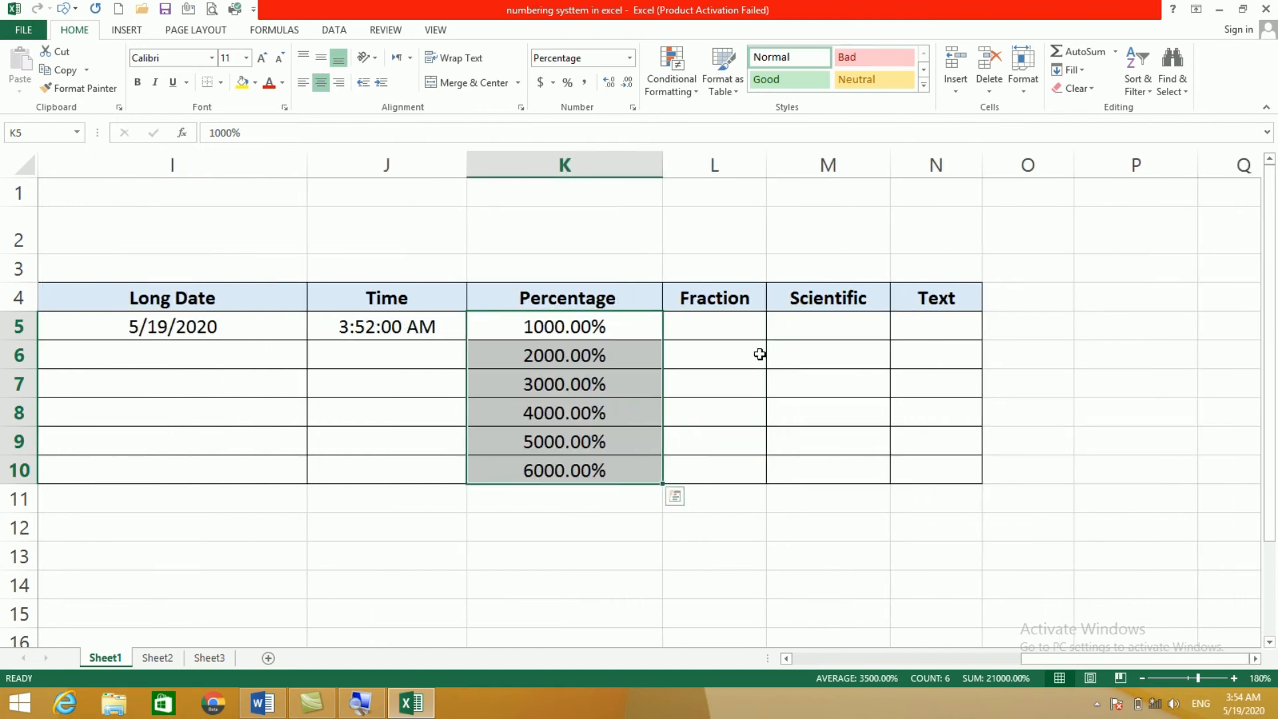
Step: Enter 0.5 in L5, reset L5:L10 to General, and format L5 as Fraction to show 1/2
left_click(706, 333)
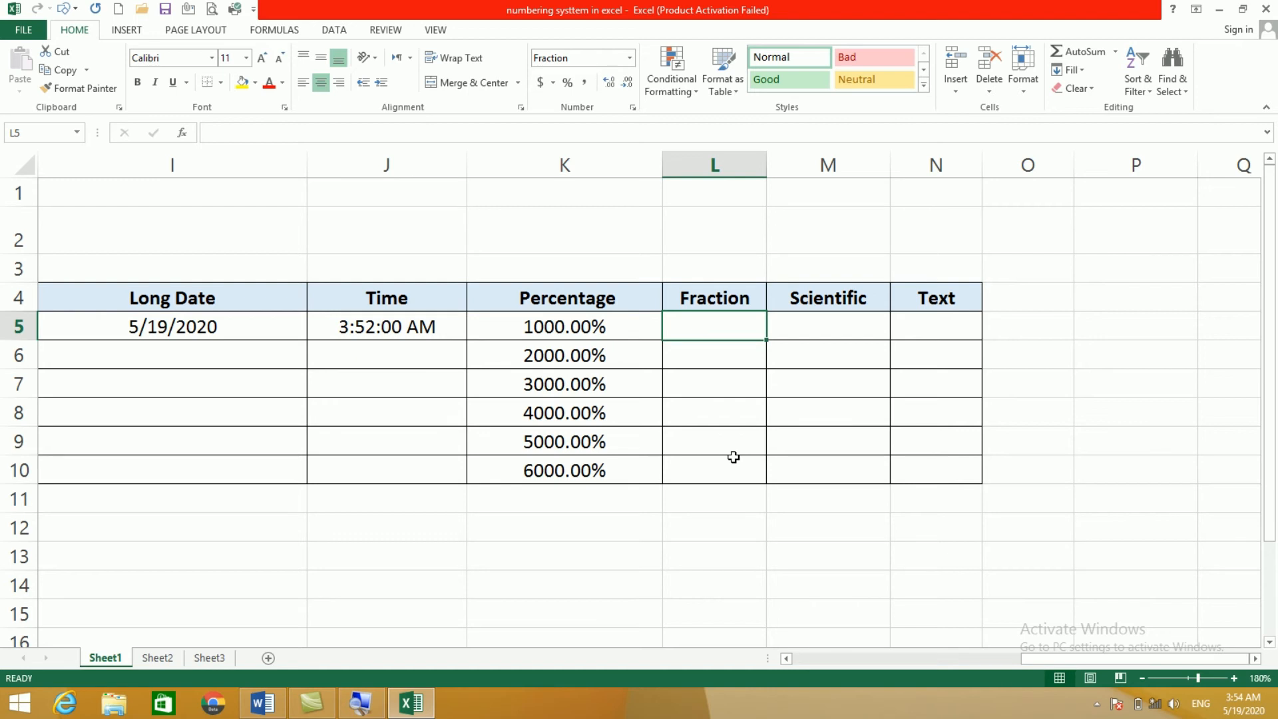
type("0.5")
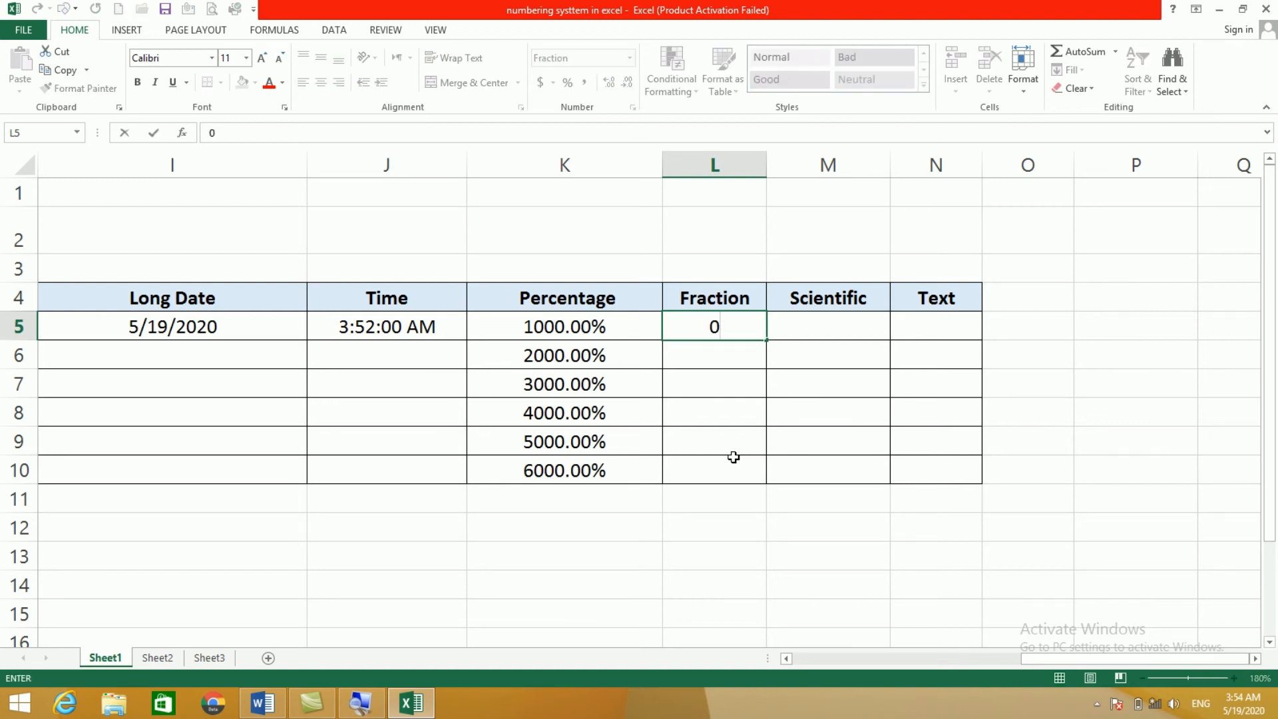
left_click(724, 406)
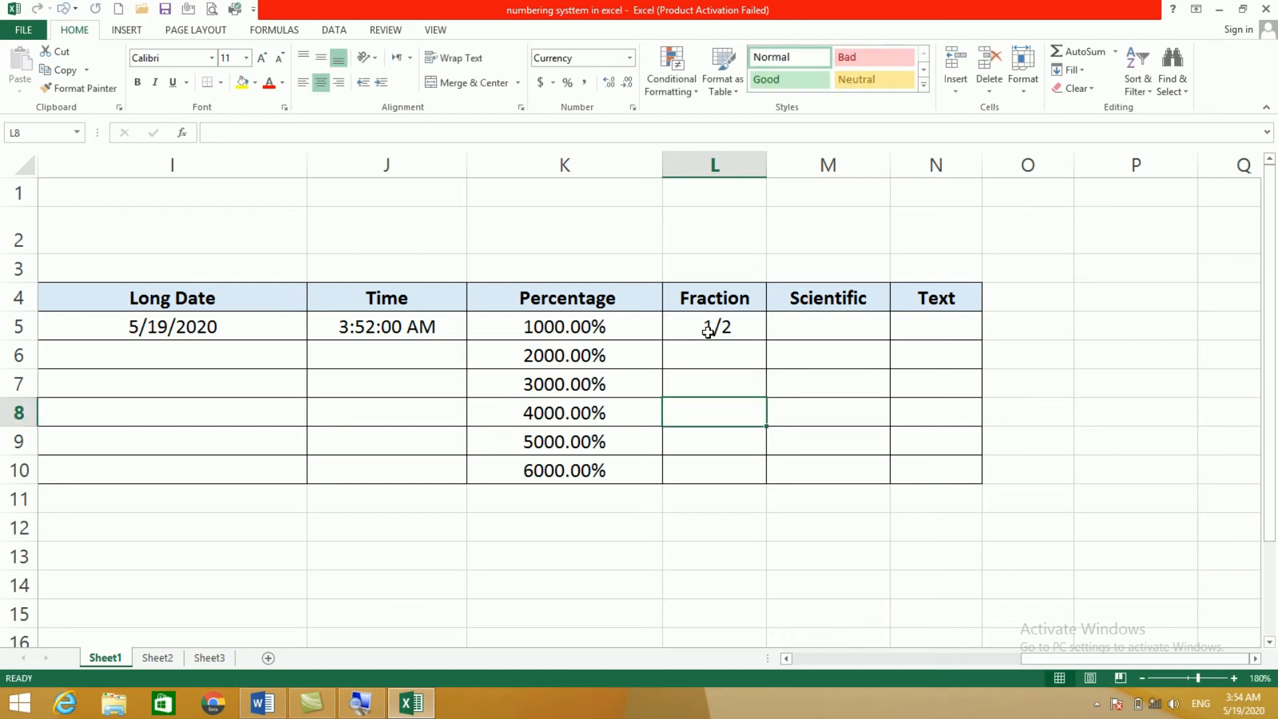
left_click(707, 331)
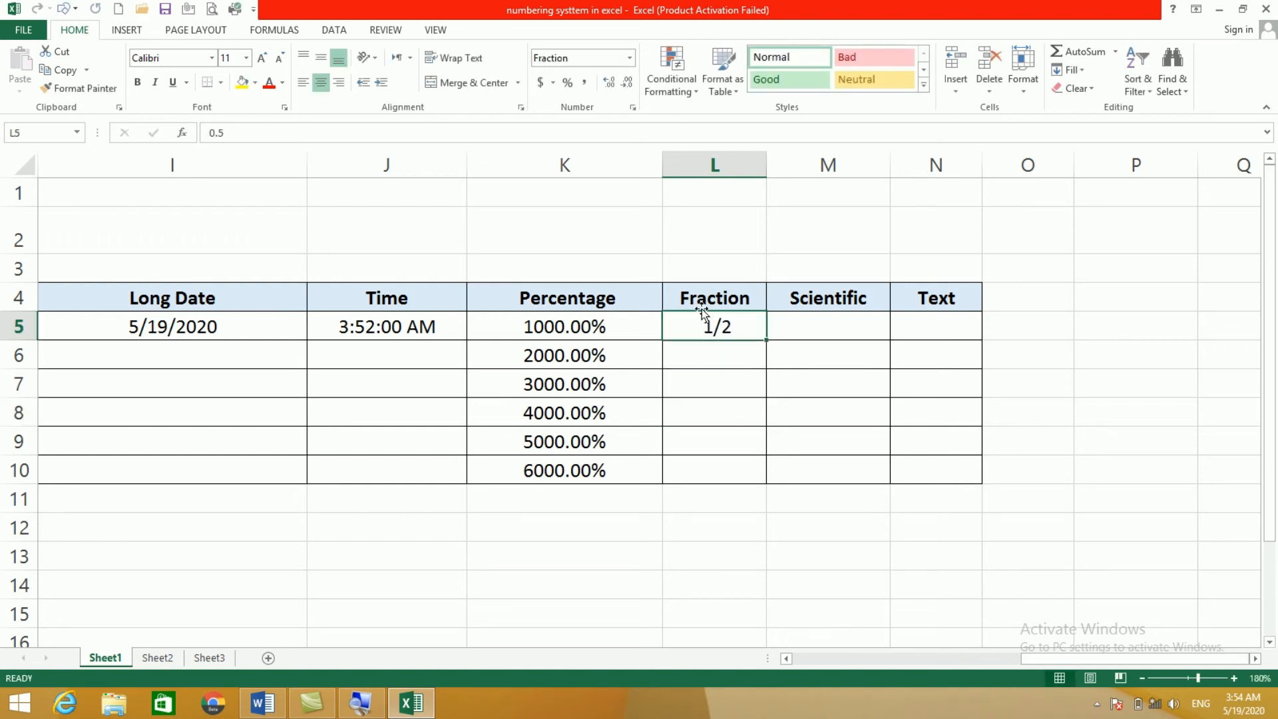
left_click_drag(702, 325, 721, 465)
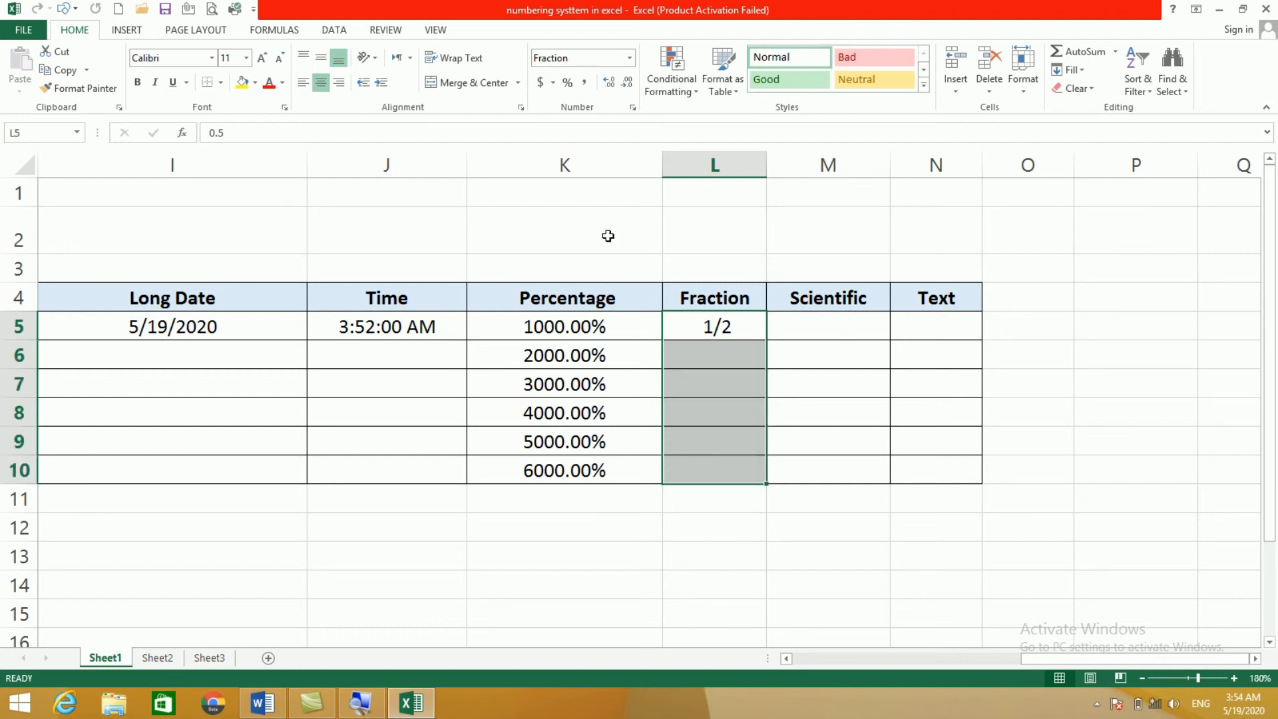
left_click(630, 60)
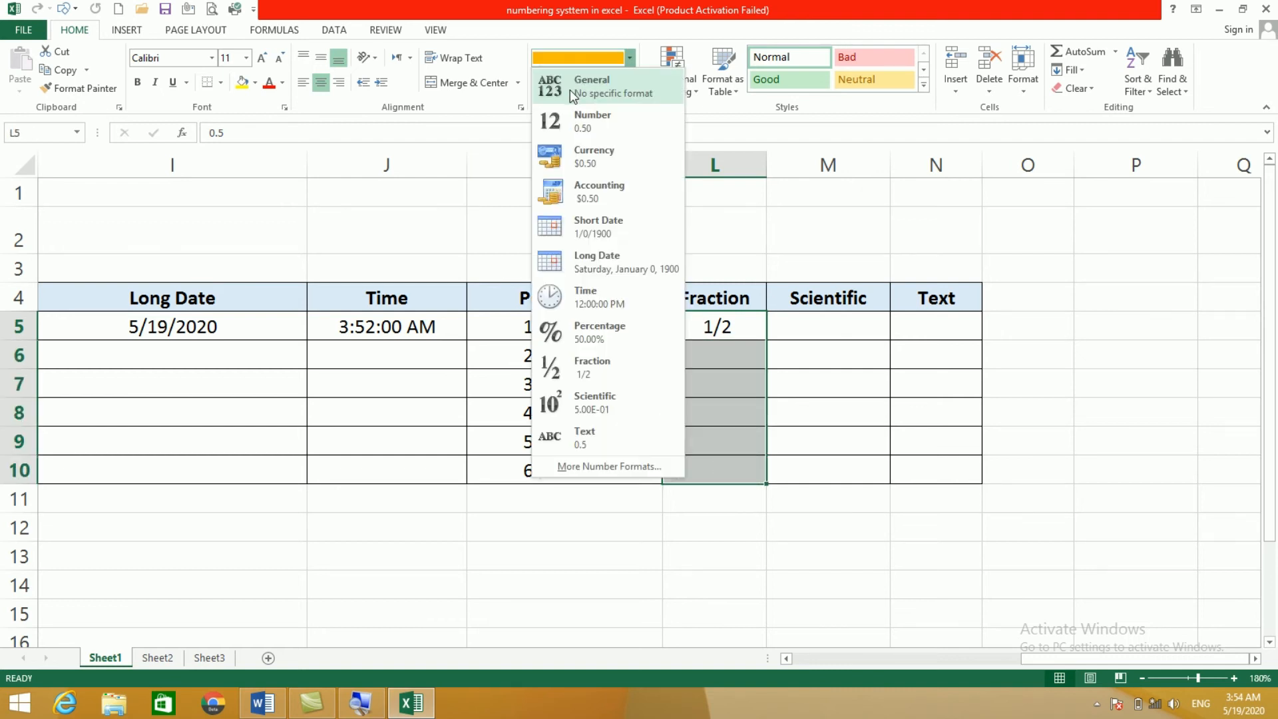
left_click(570, 90)
left_click(717, 343)
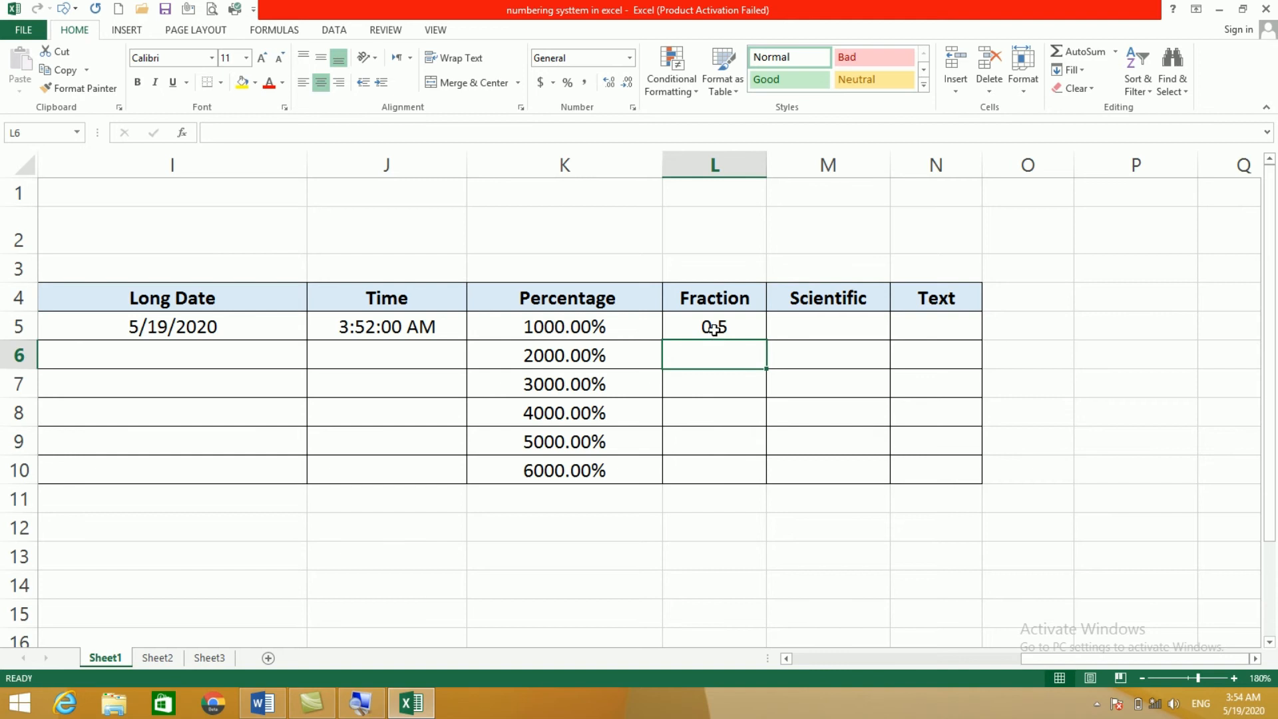
left_click(715, 328)
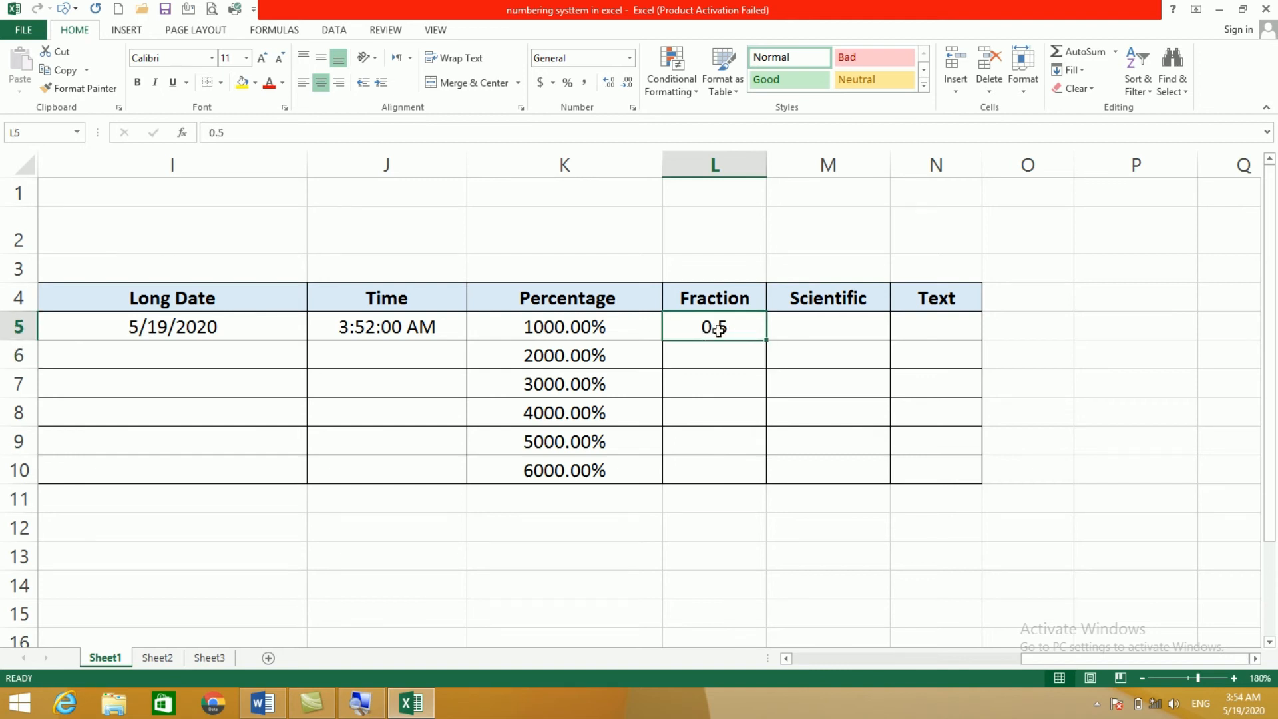
left_click(630, 58)
left_click(723, 336)
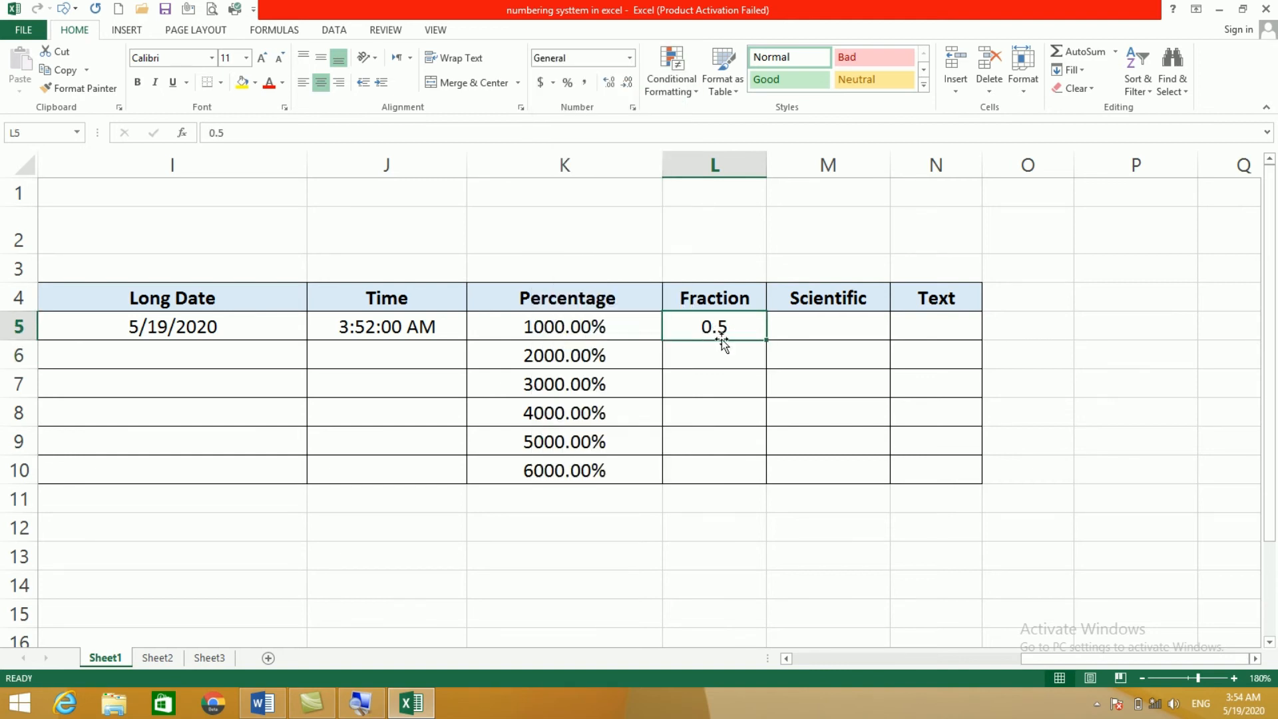
left_click(630, 59)
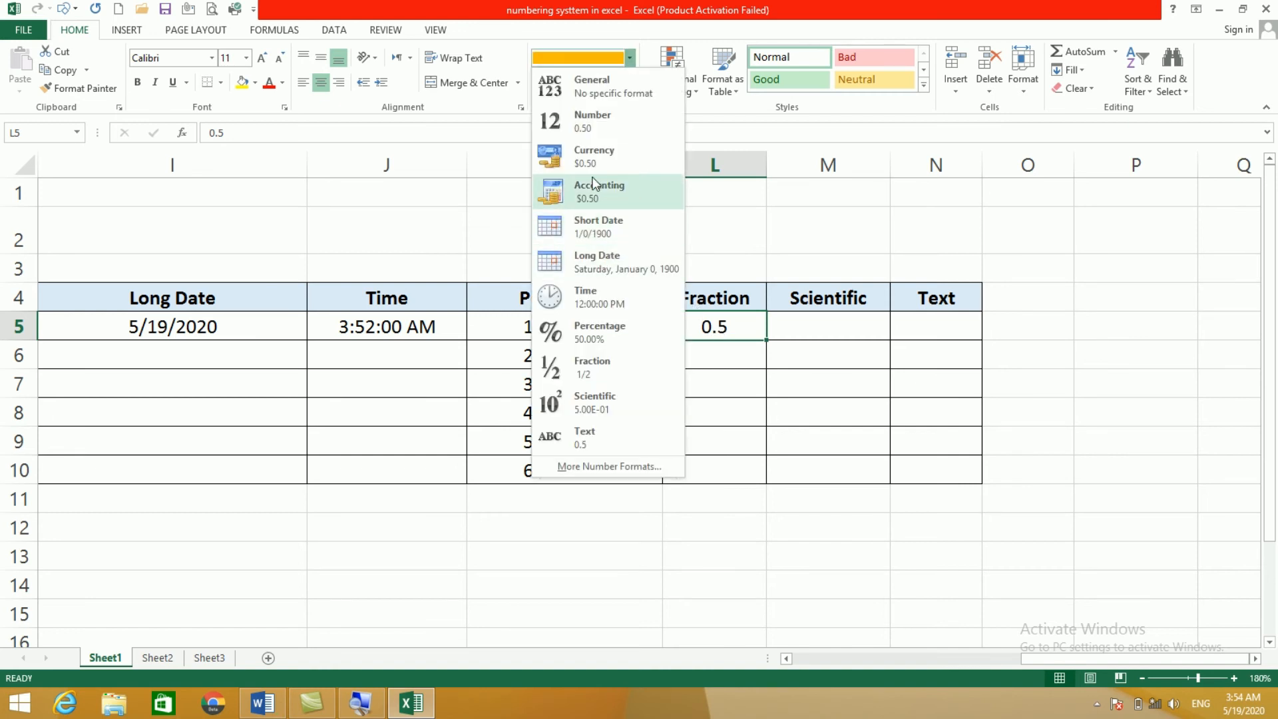
left_click(594, 366)
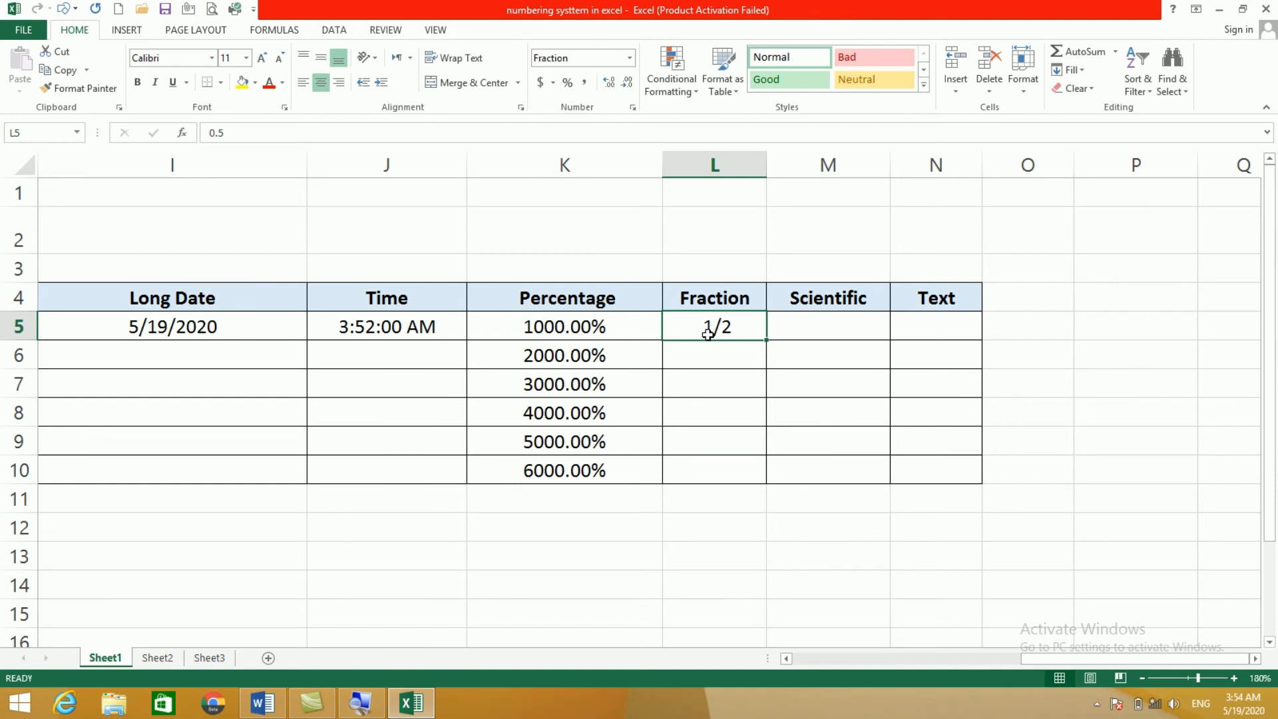
Step: Enter 0.34 in L6 and format it as Fraction to show 1/3
left_click(697, 353)
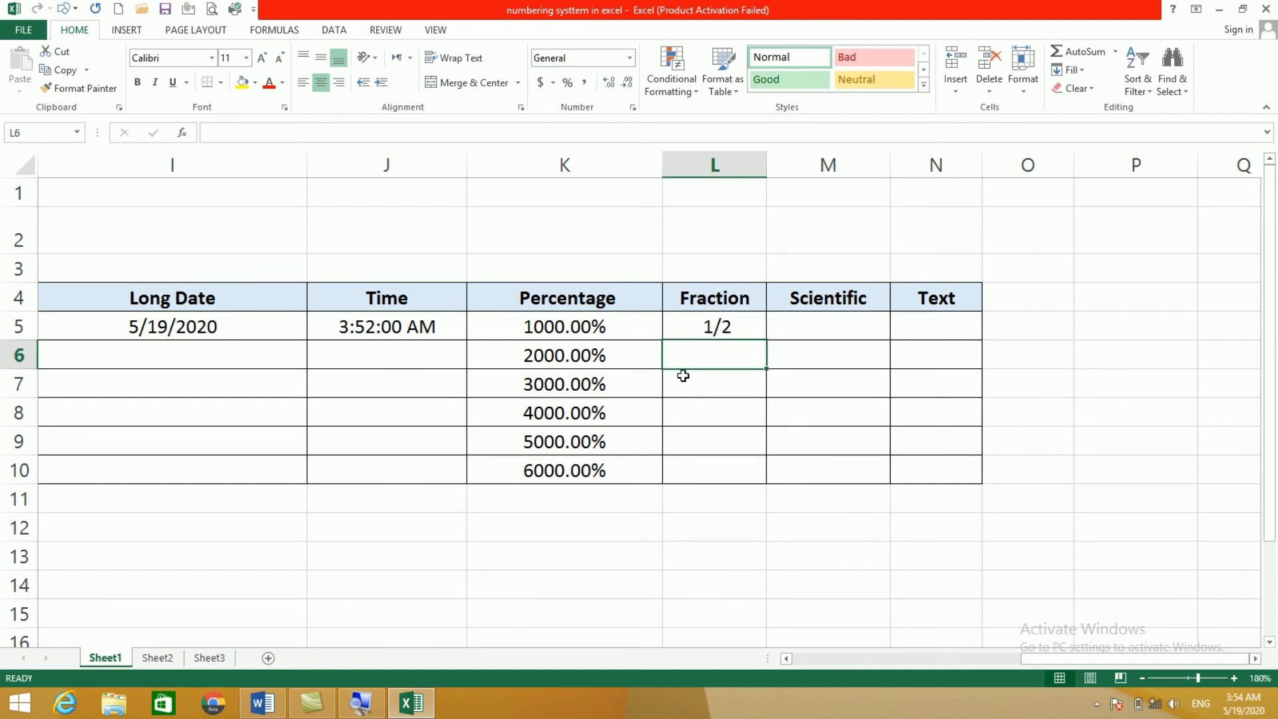
type("0.34")
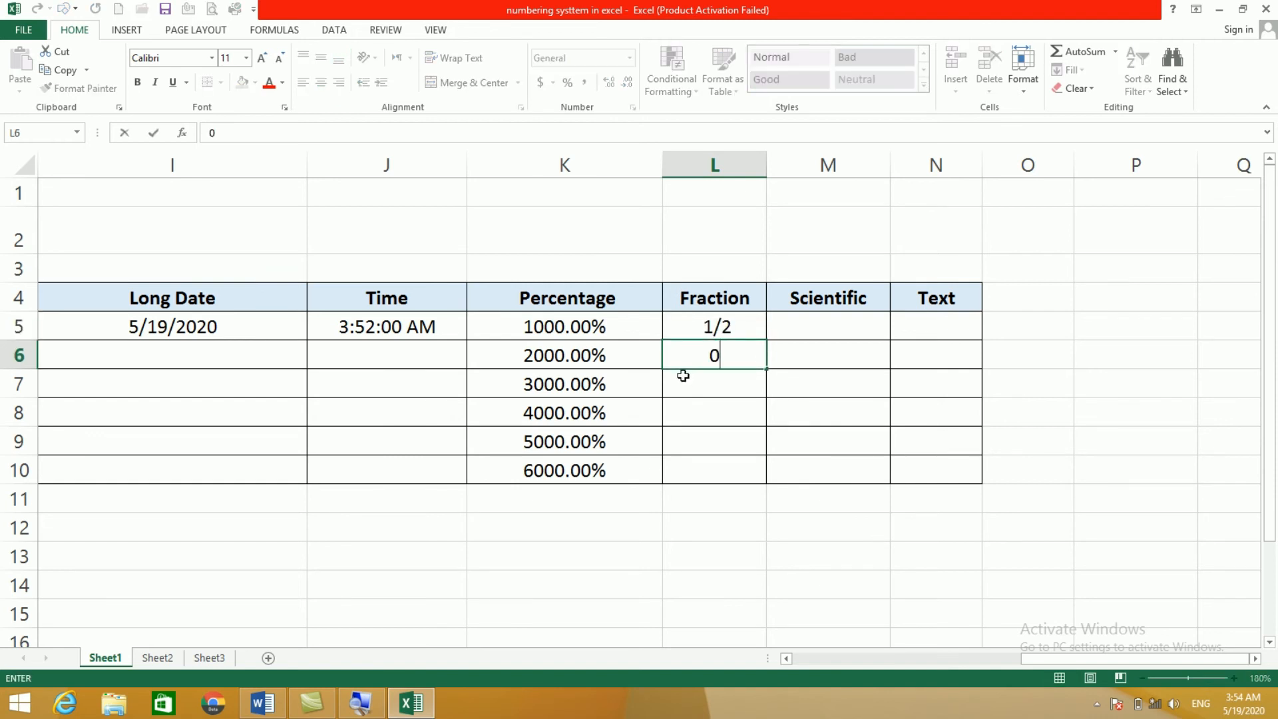
left_click(695, 410)
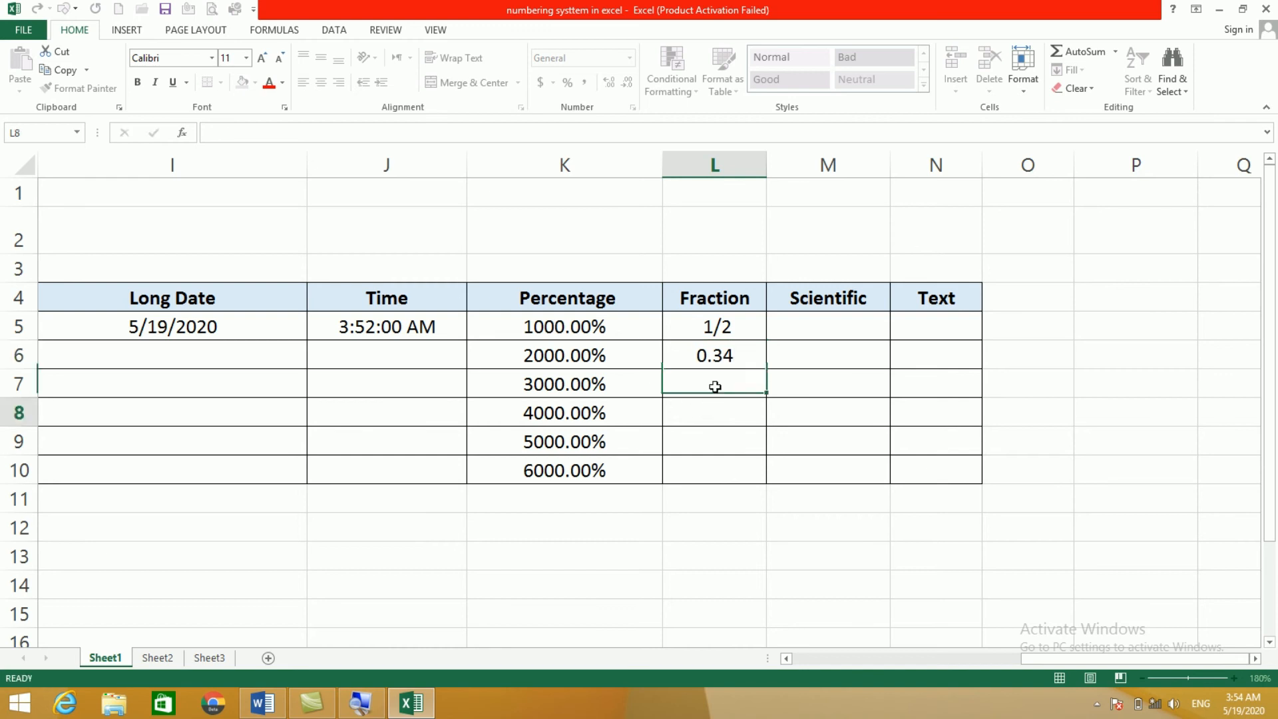
left_click(690, 358)
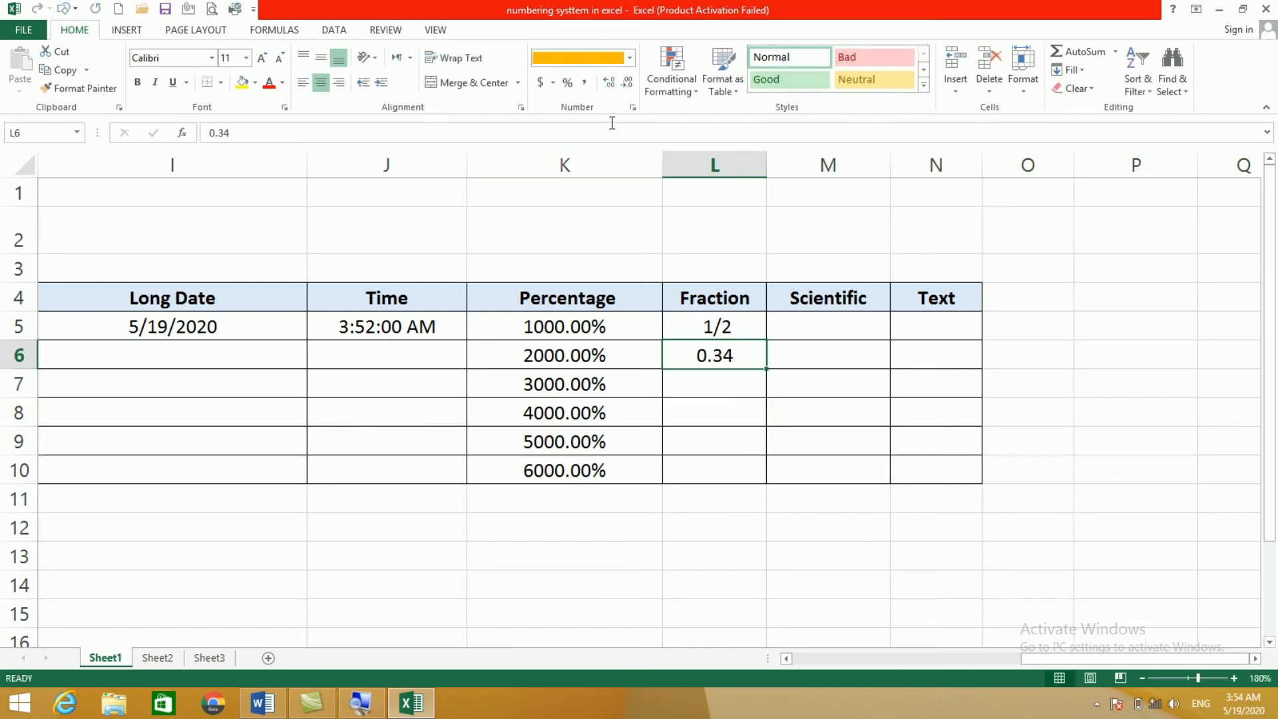
left_click(629, 58)
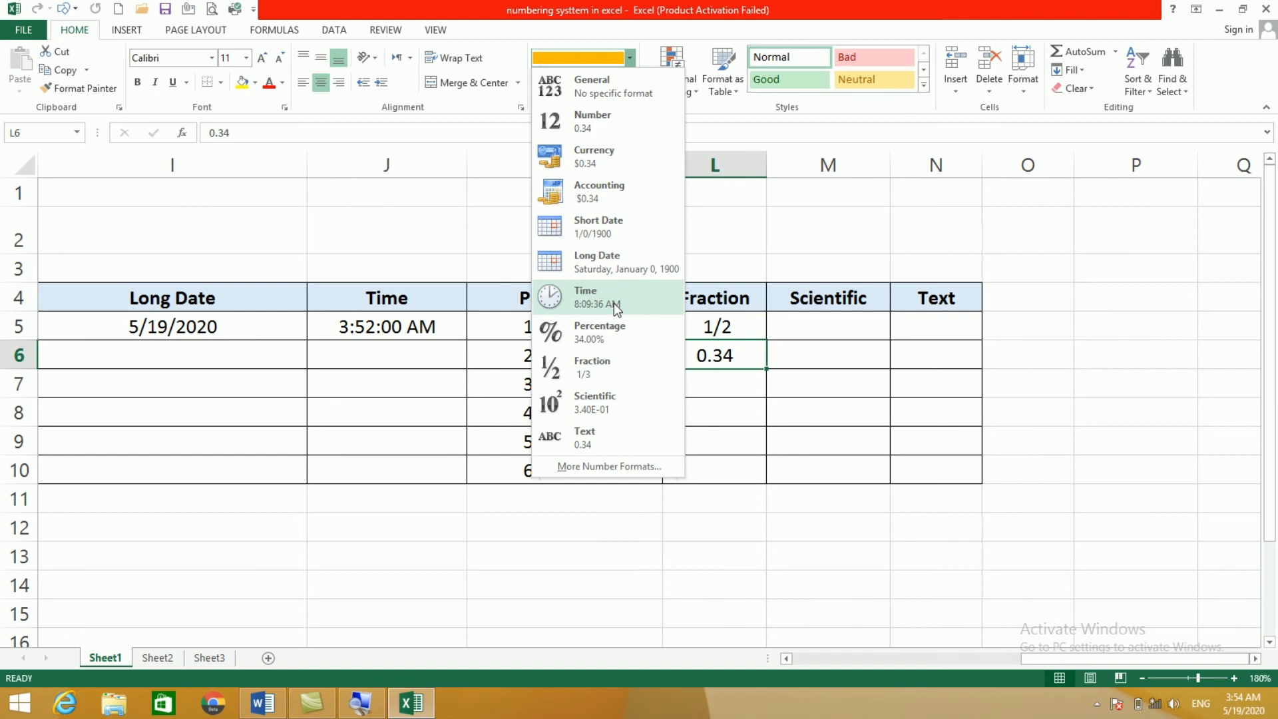
left_click(596, 364)
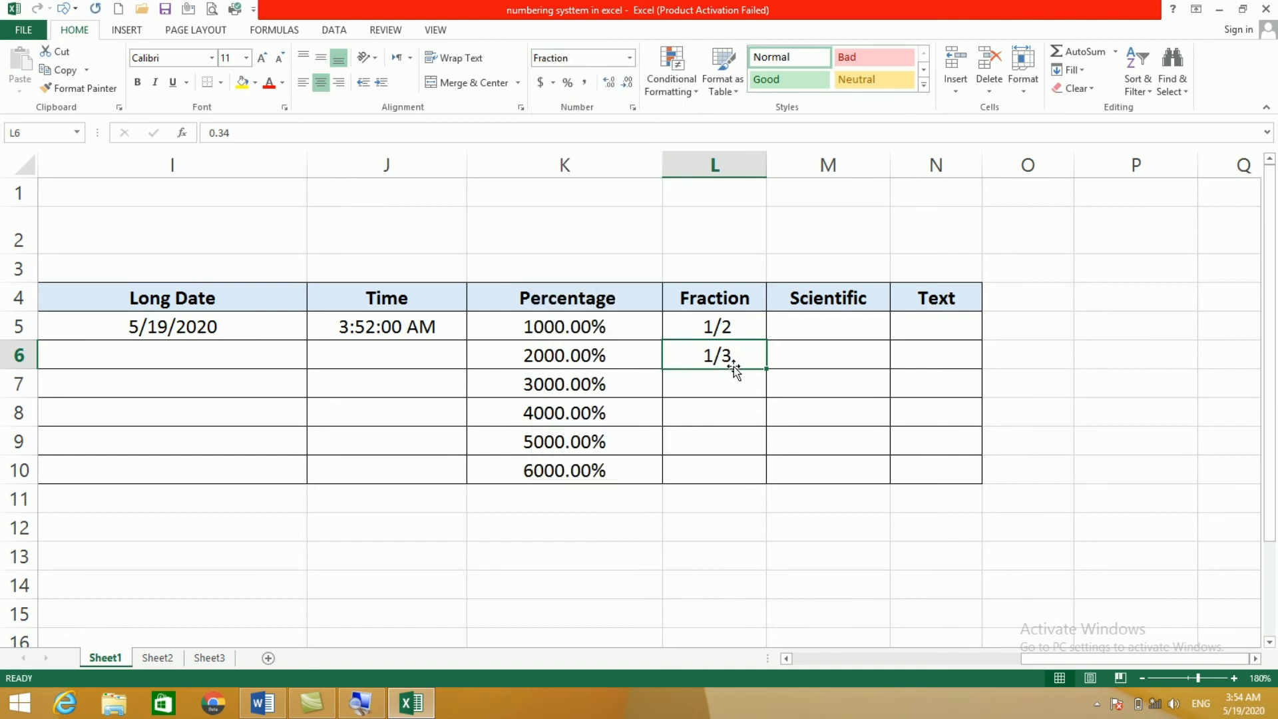
left_click(718, 381)
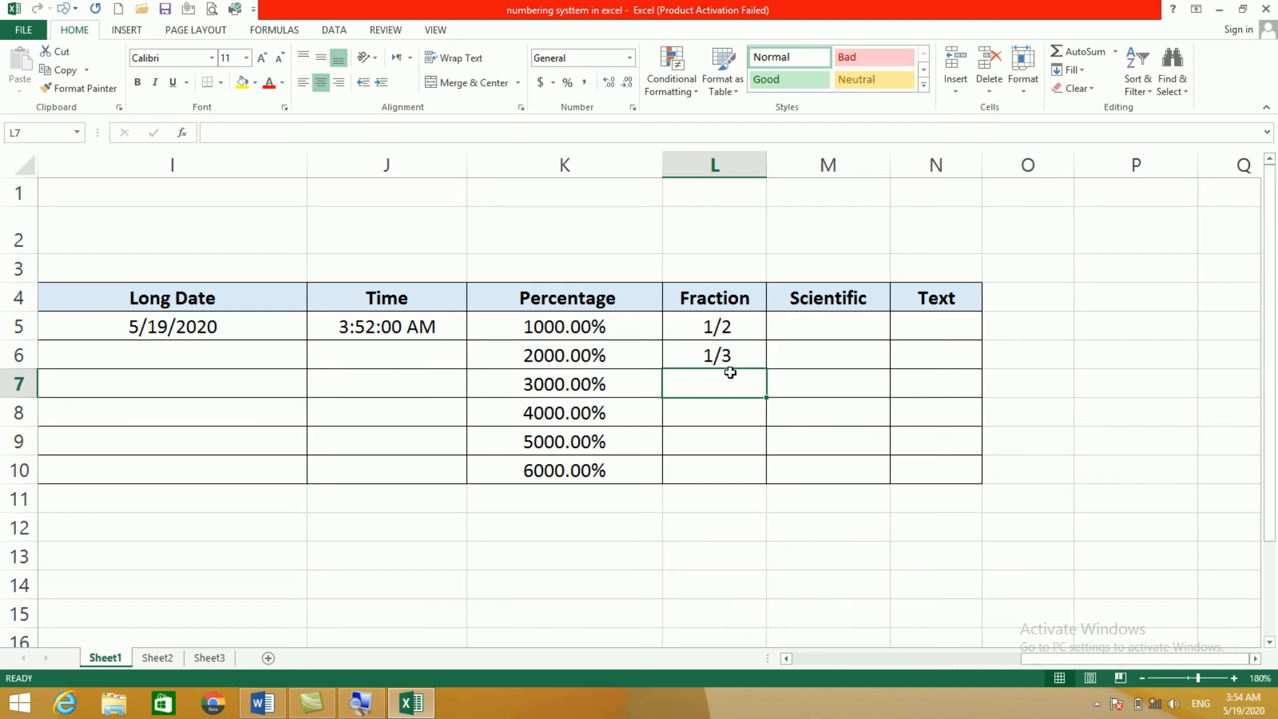
left_click(829, 324)
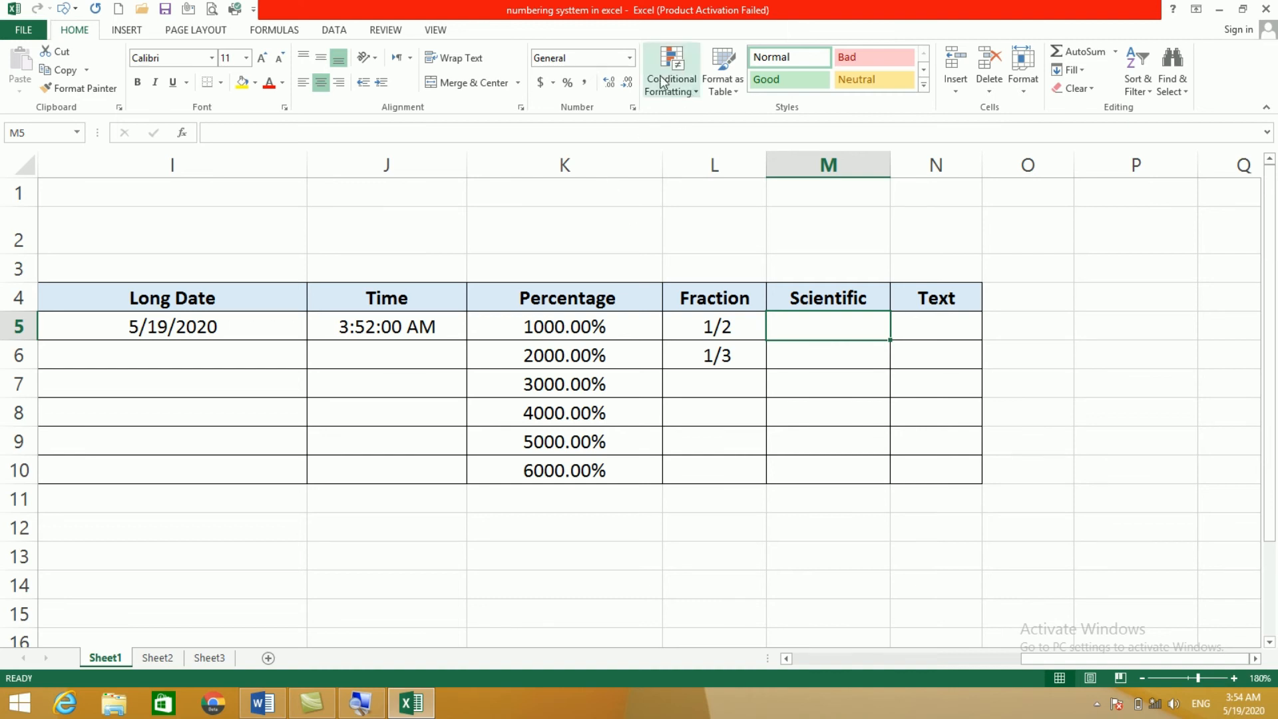
left_click(614, 60)
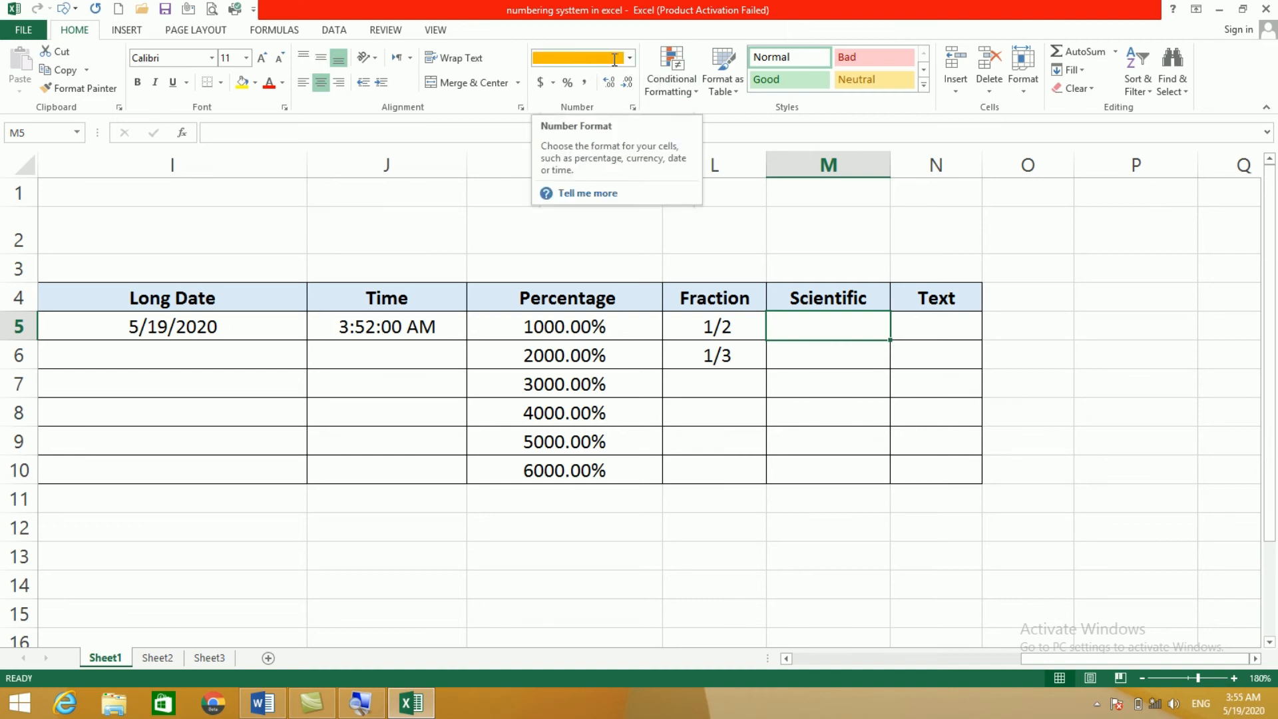
key("Escape")
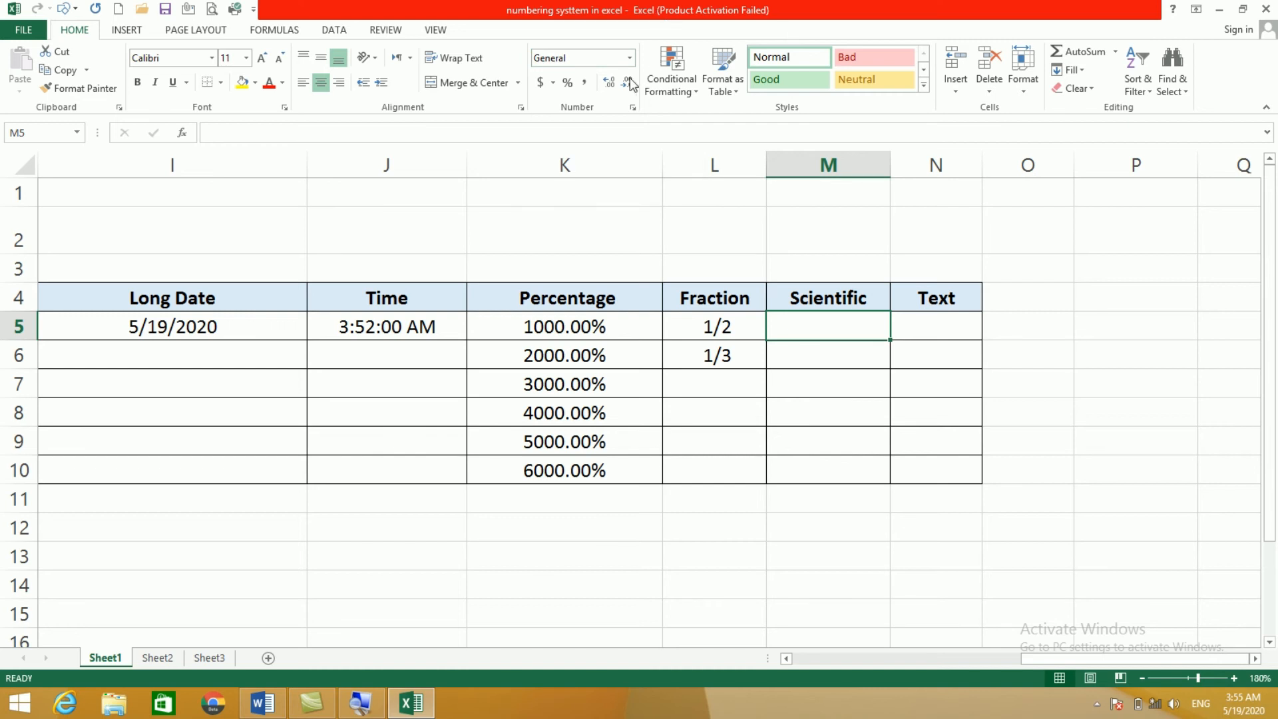
left_click(824, 532)
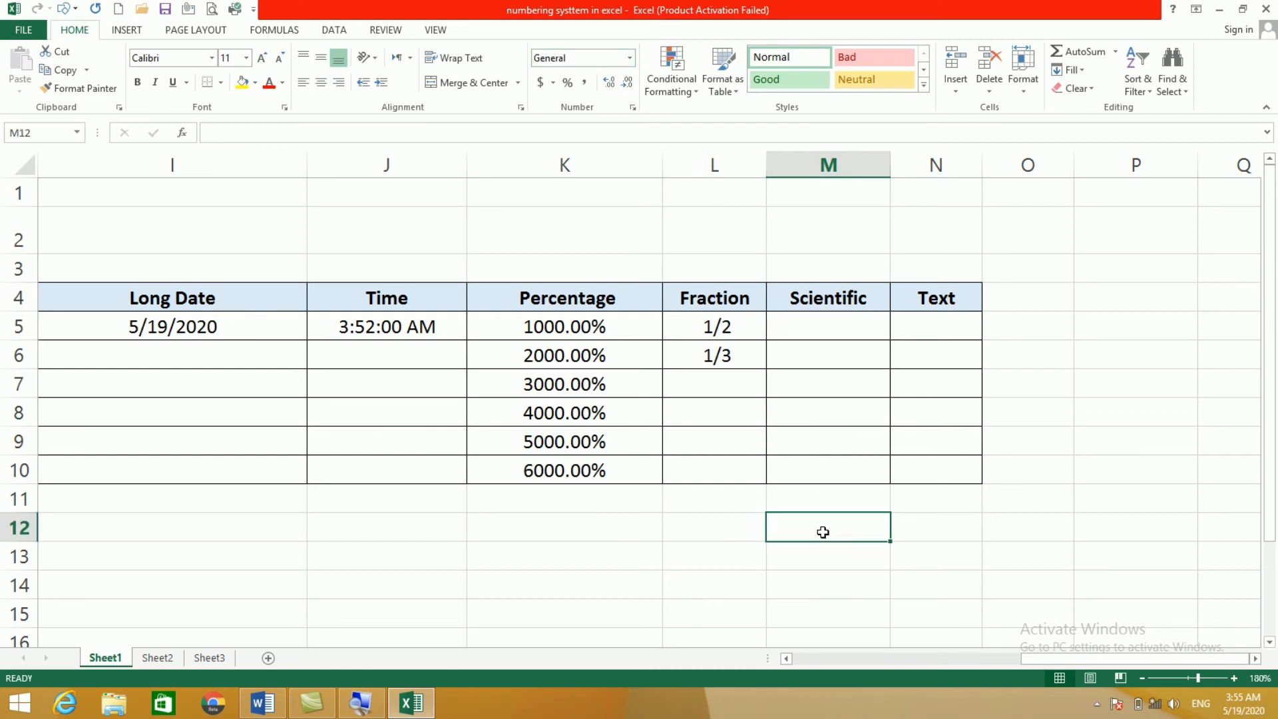
type("45454545454")
type("45")
left_click(813, 591)
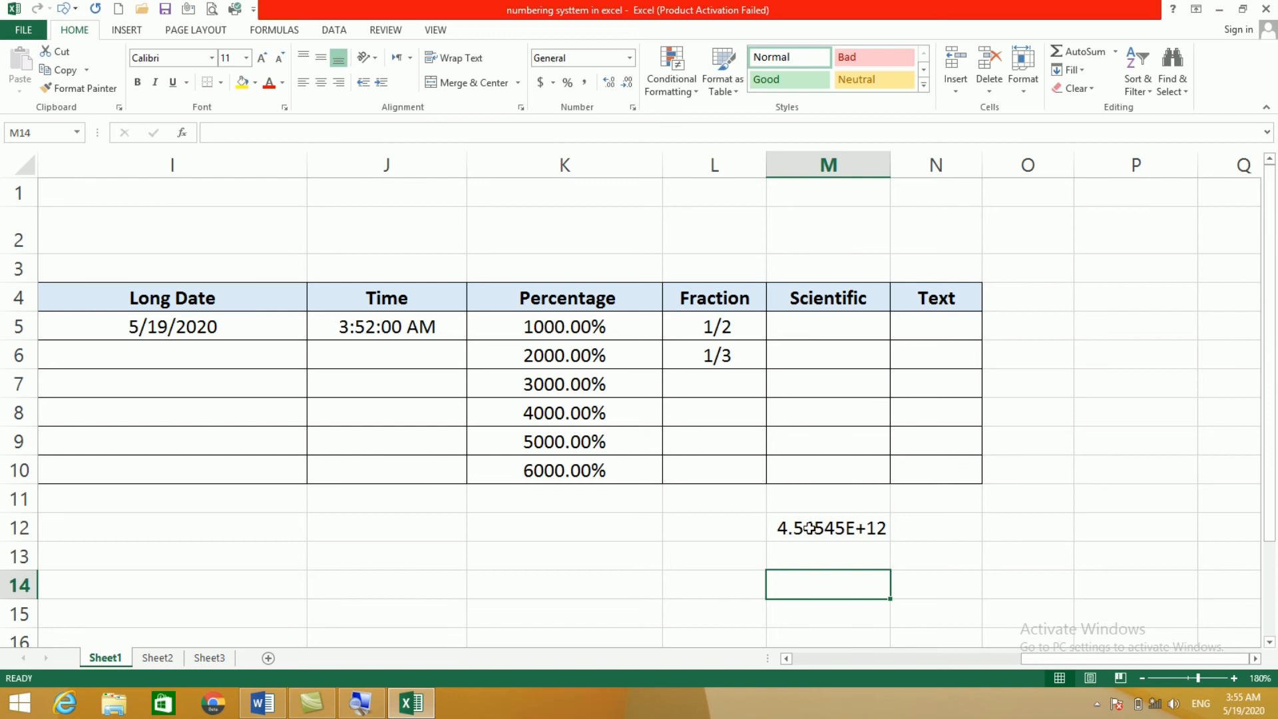
key("Up")
key("Up")
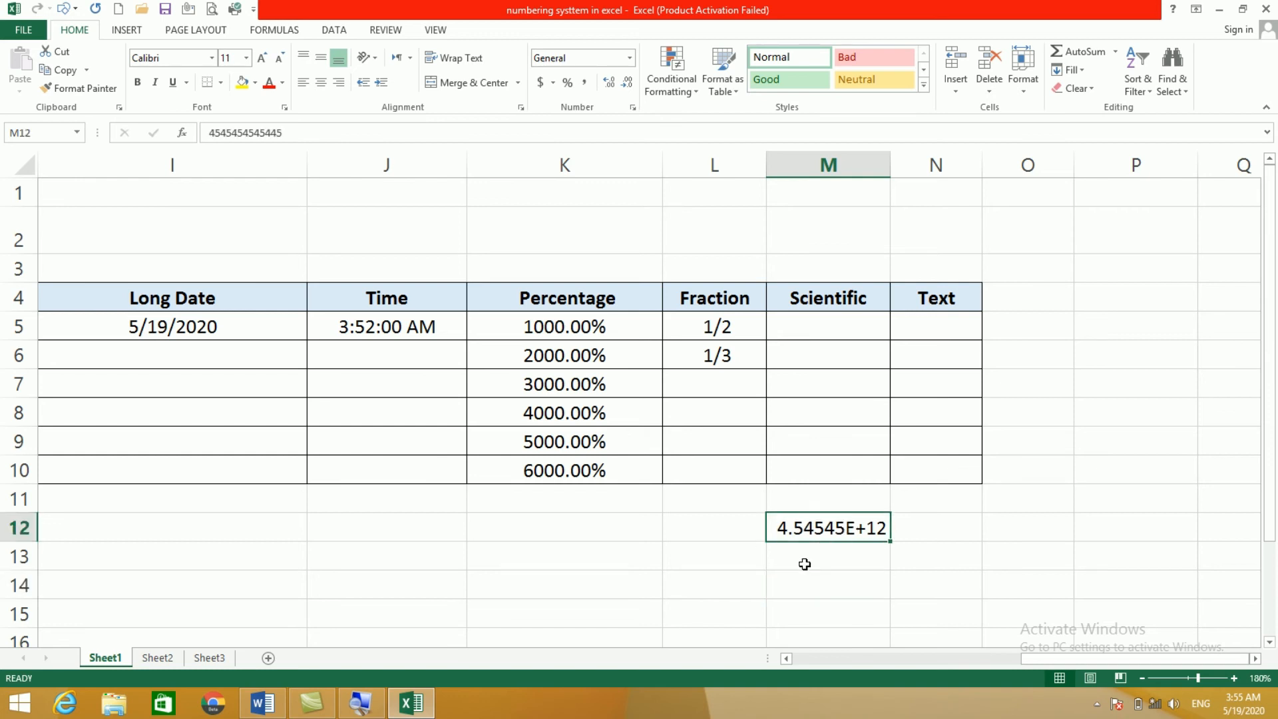
left_click(807, 565)
left_click(809, 528)
left_click(821, 559)
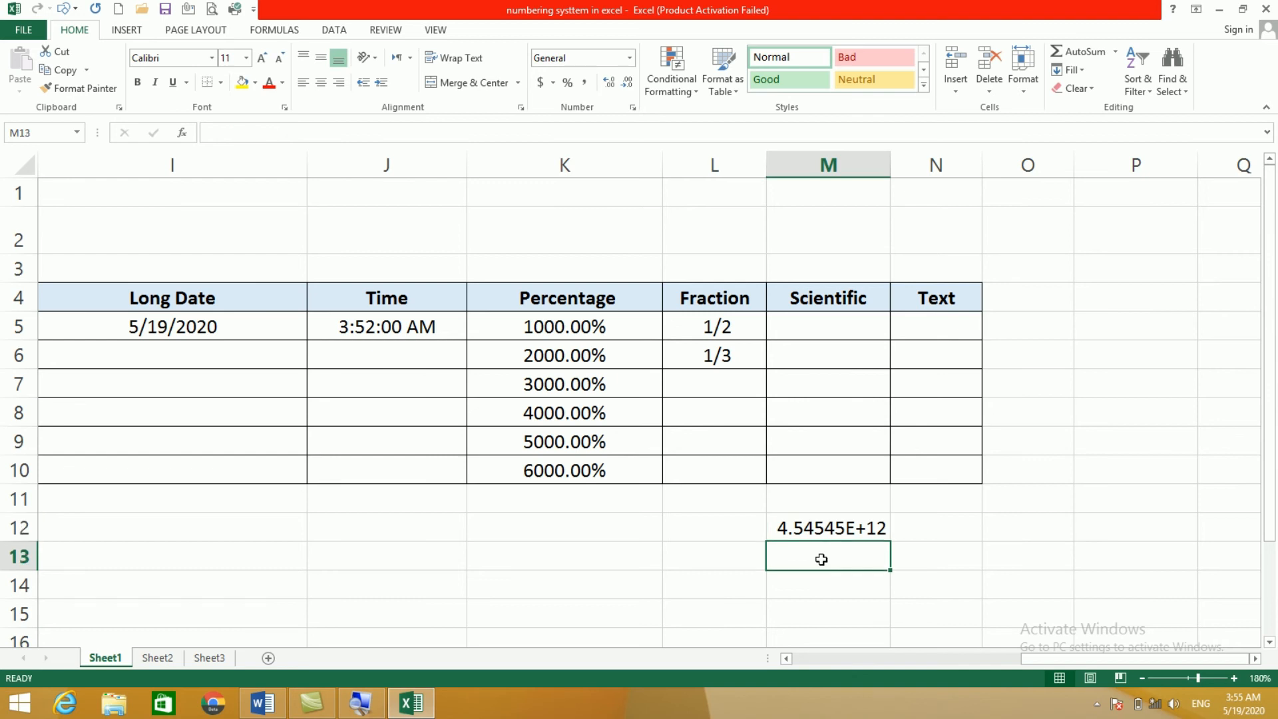
type("5656")
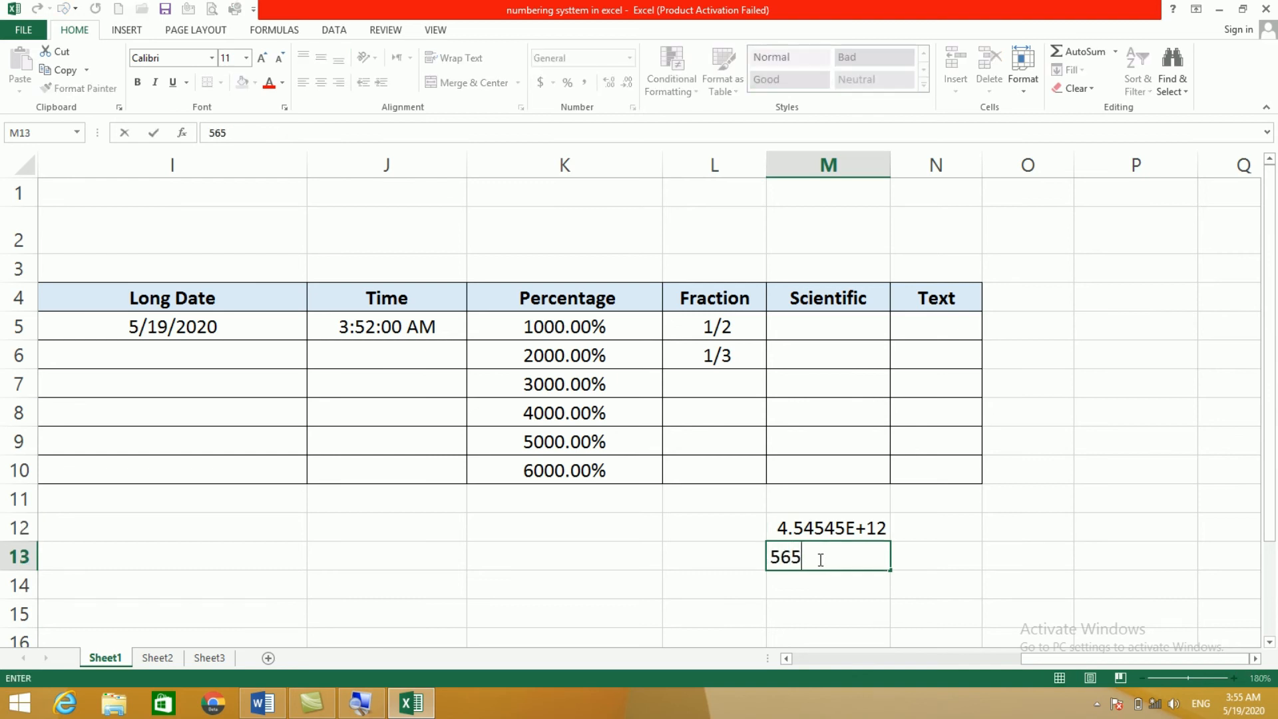
left_click(796, 603)
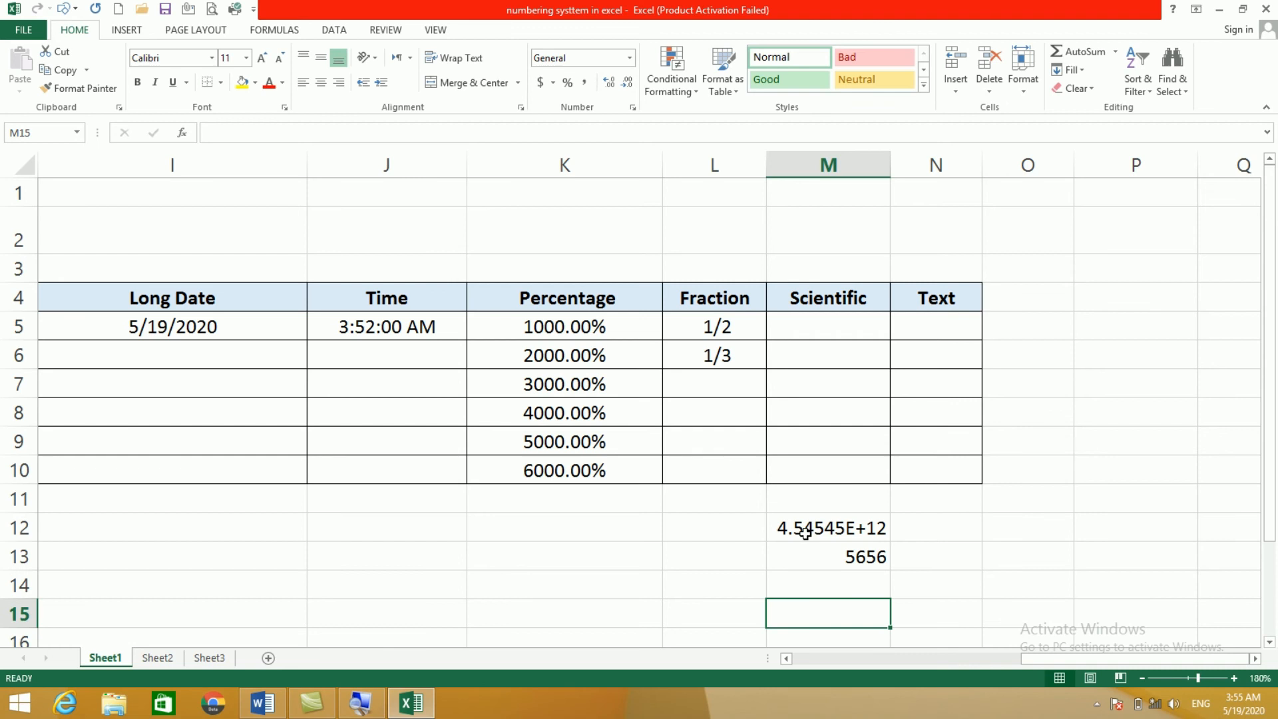
left_click(838, 554)
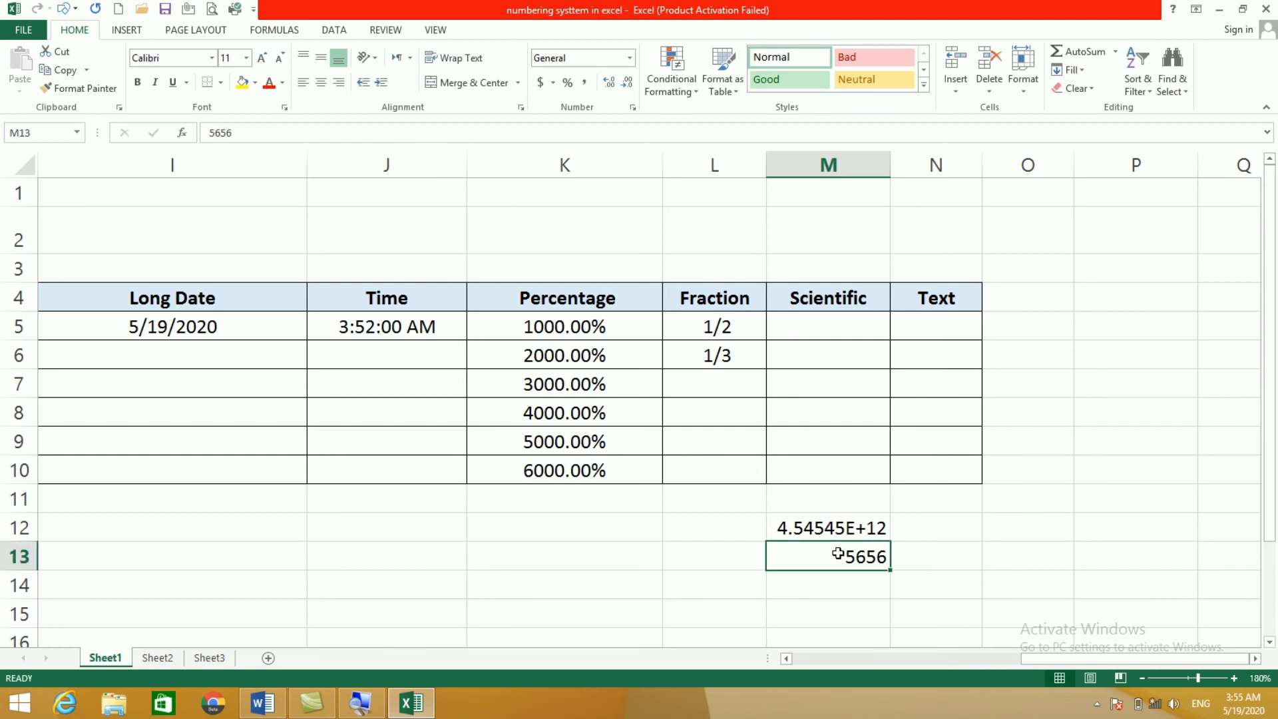
Step: Enter 5656 in M5 and apply Scientific format to show 5.66E+03
left_click(813, 327)
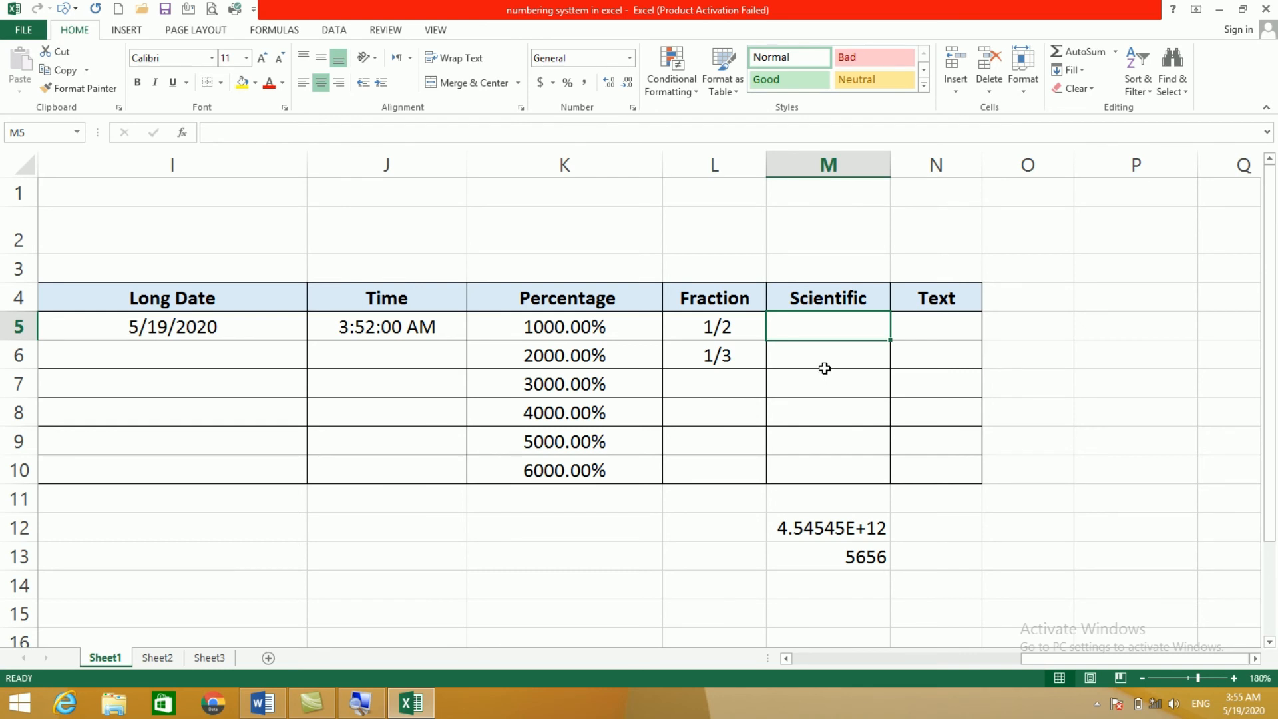
type("5656")
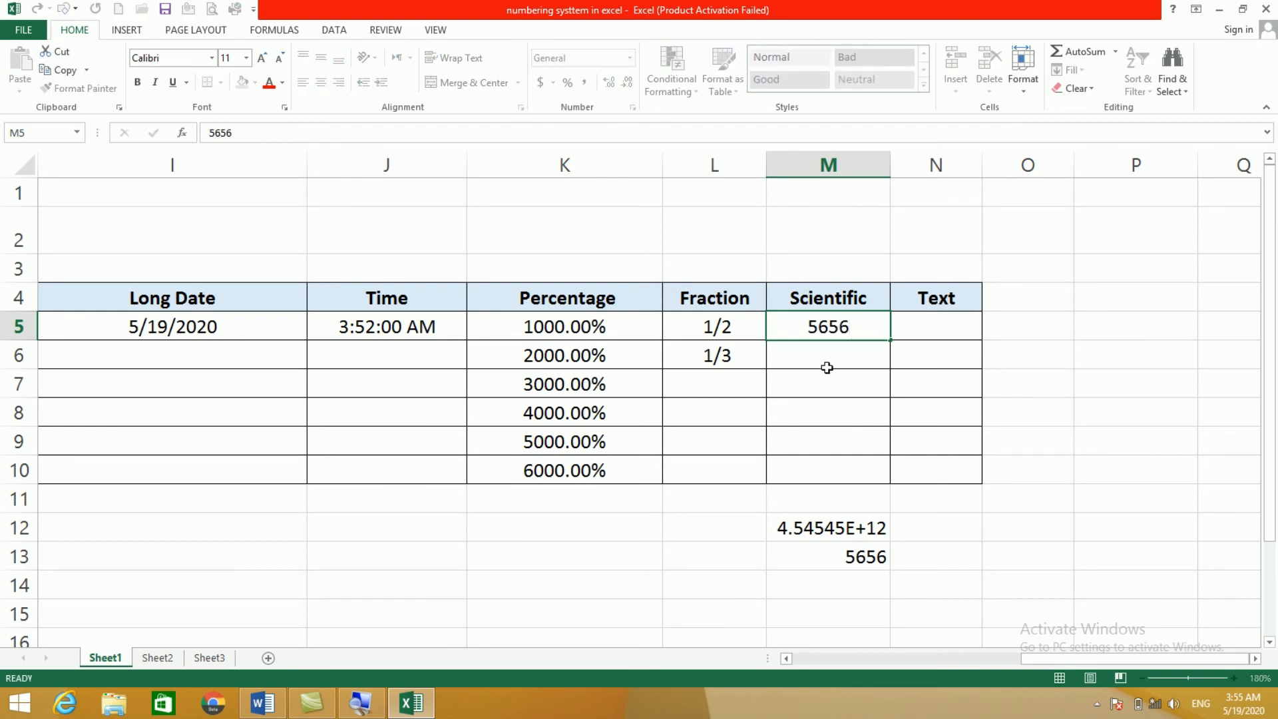
left_click(824, 370)
left_click(822, 331)
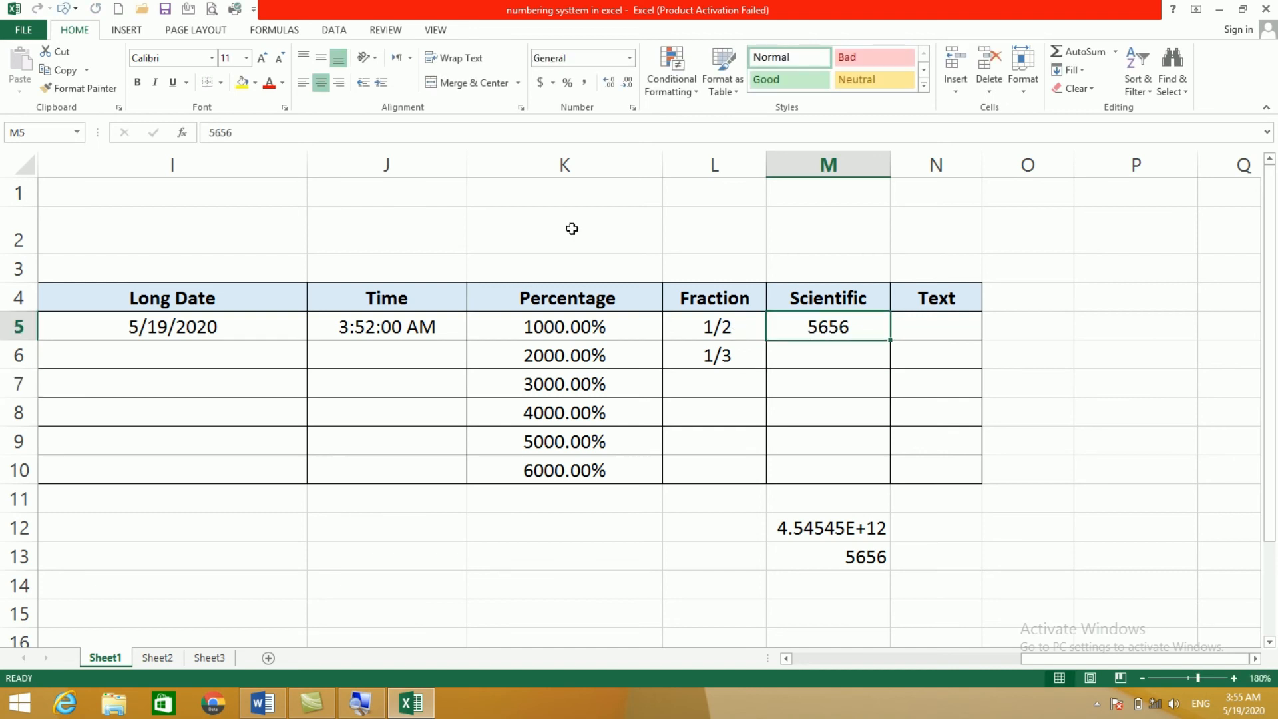
left_click(630, 58)
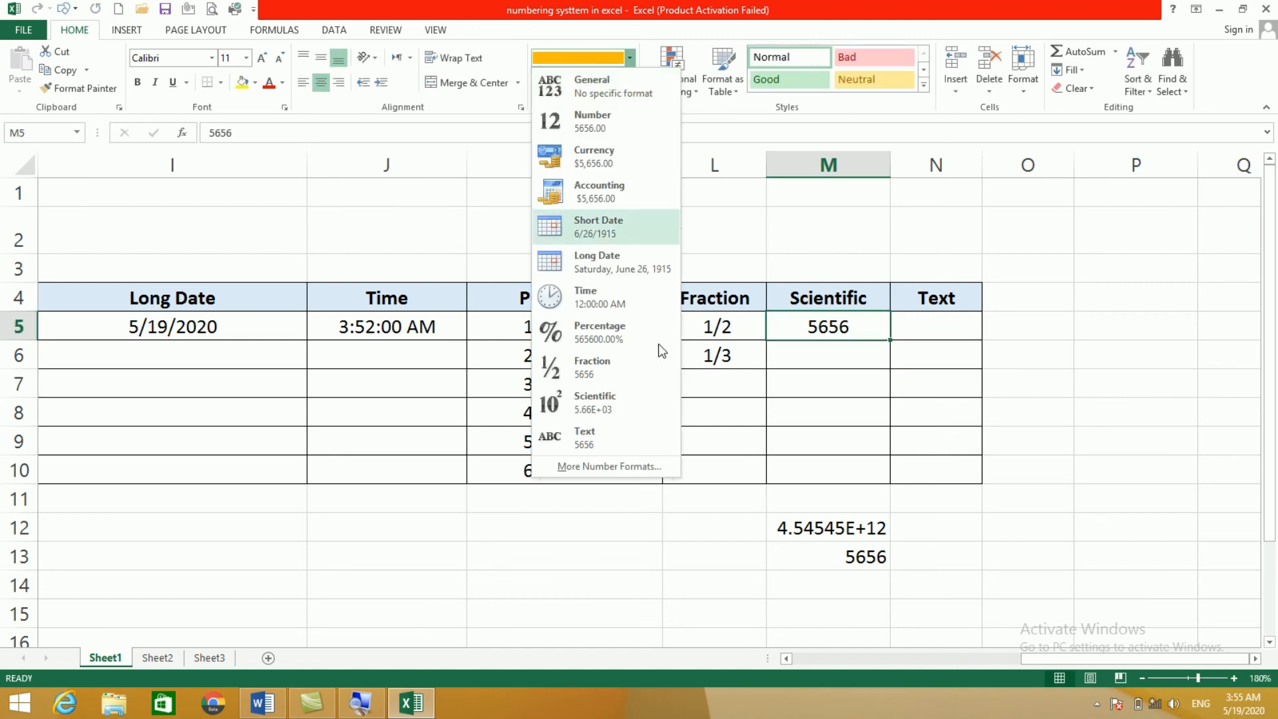
left_click(616, 396)
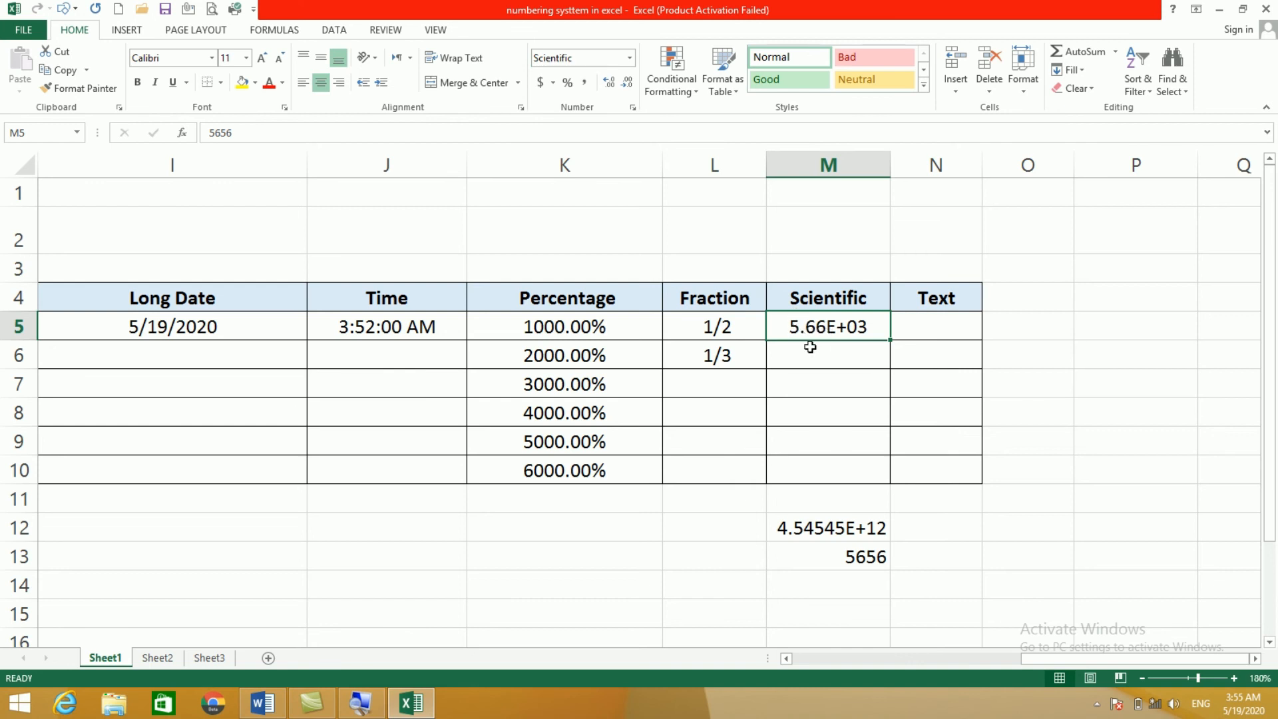
left_click(910, 326)
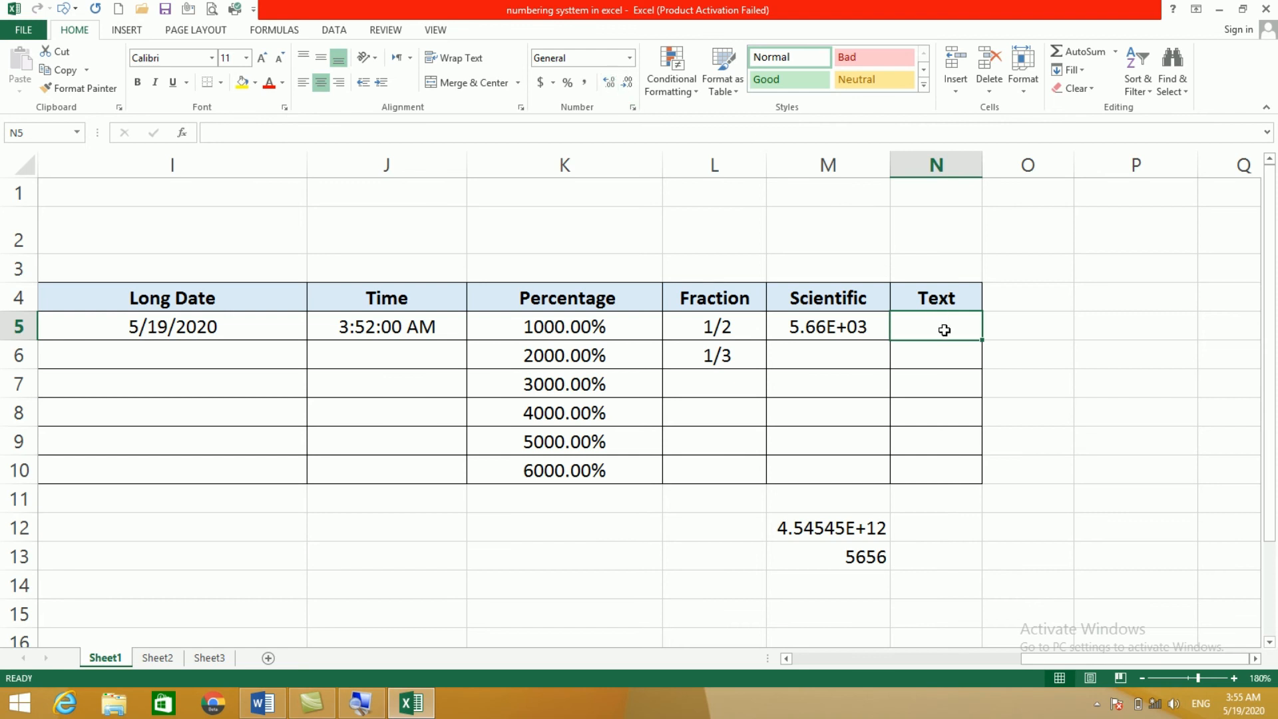
Step: Widen column N to fit longer numbers
left_click(629, 58)
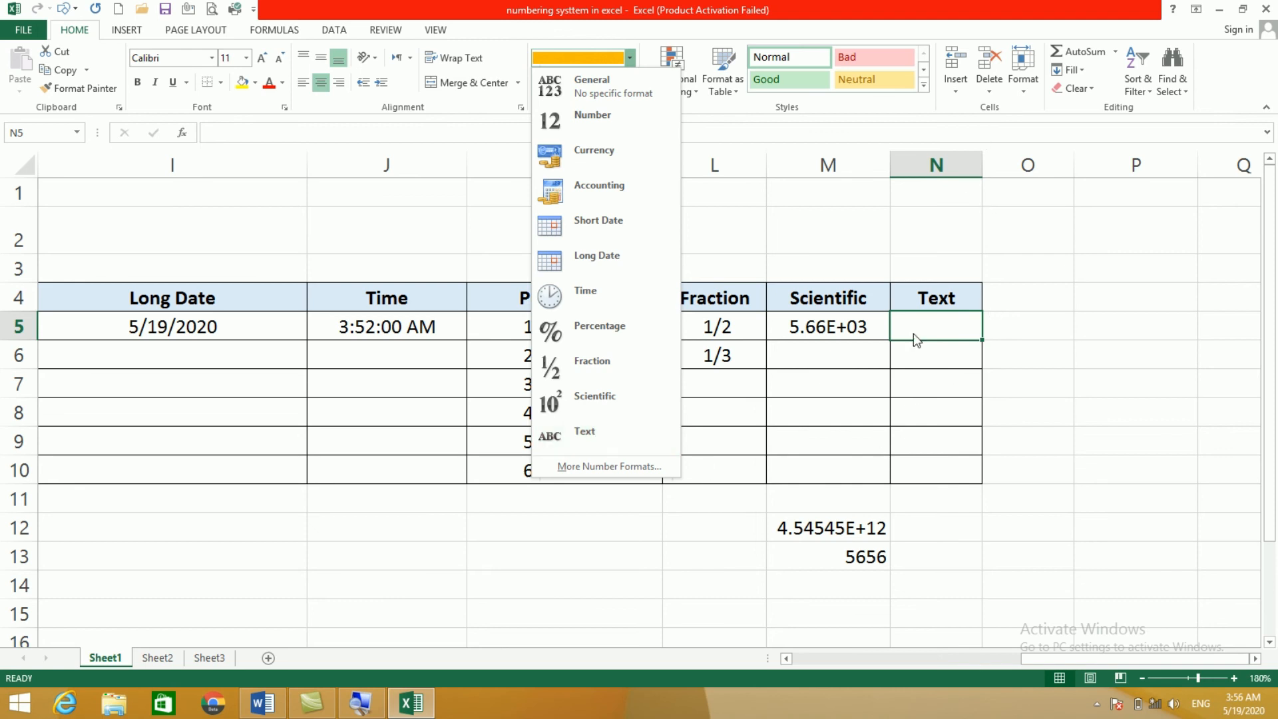
left_click(937, 421)
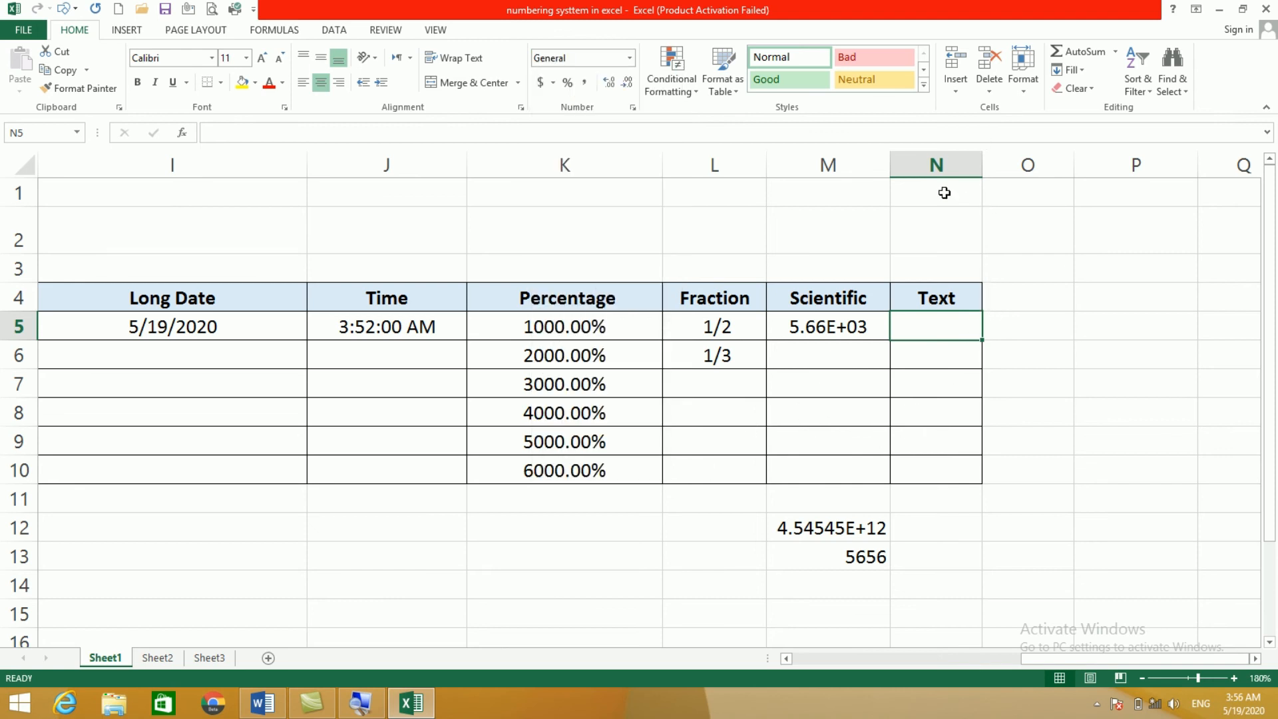
left_click_drag(980, 162, 1092, 162)
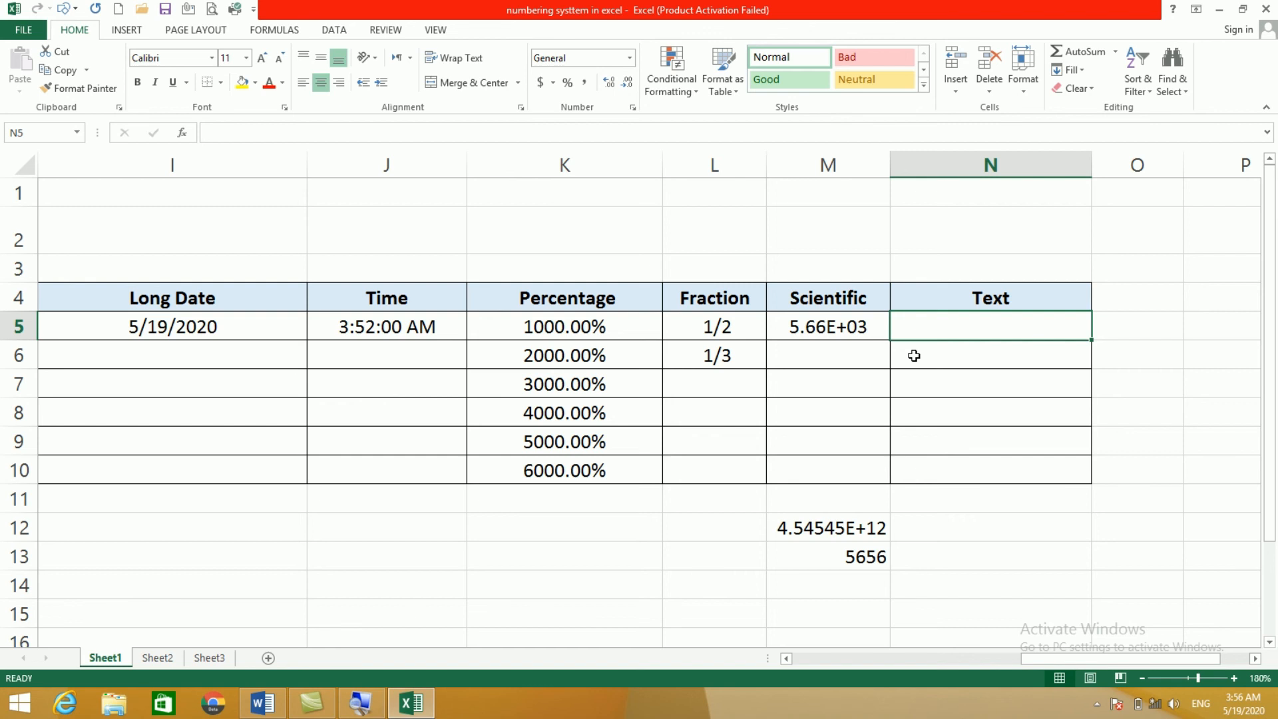
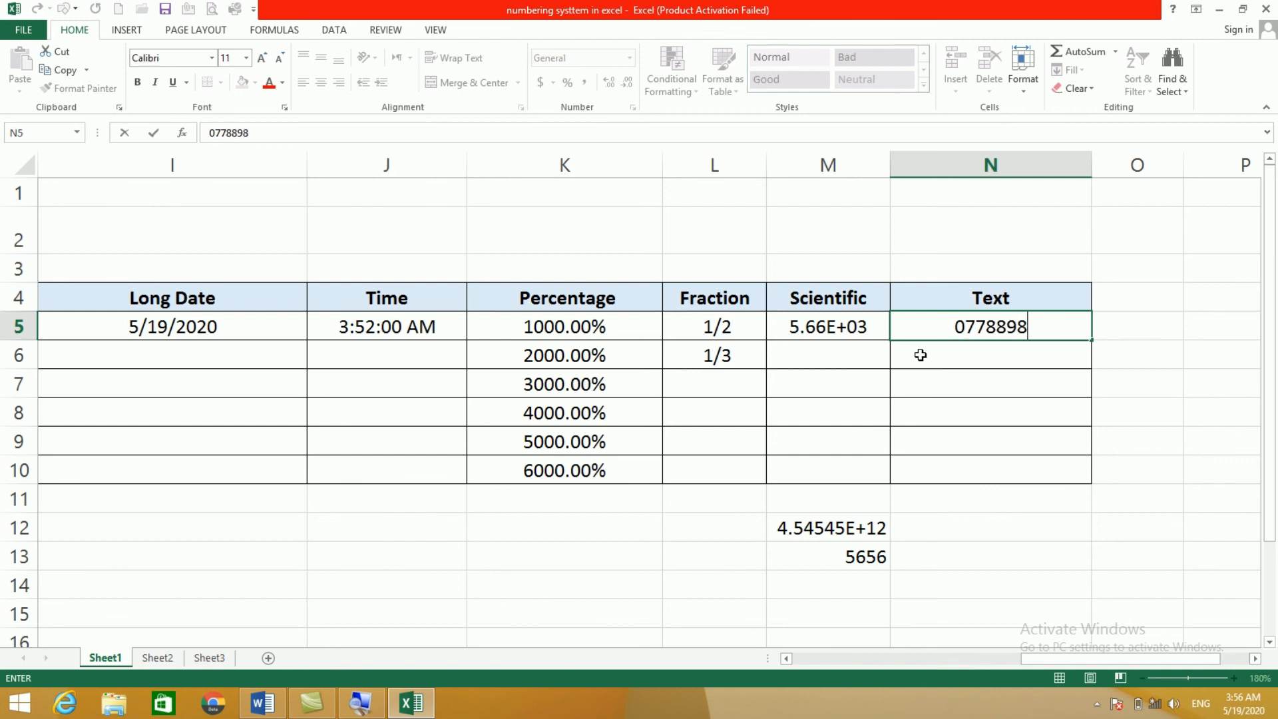
left_click(979, 370)
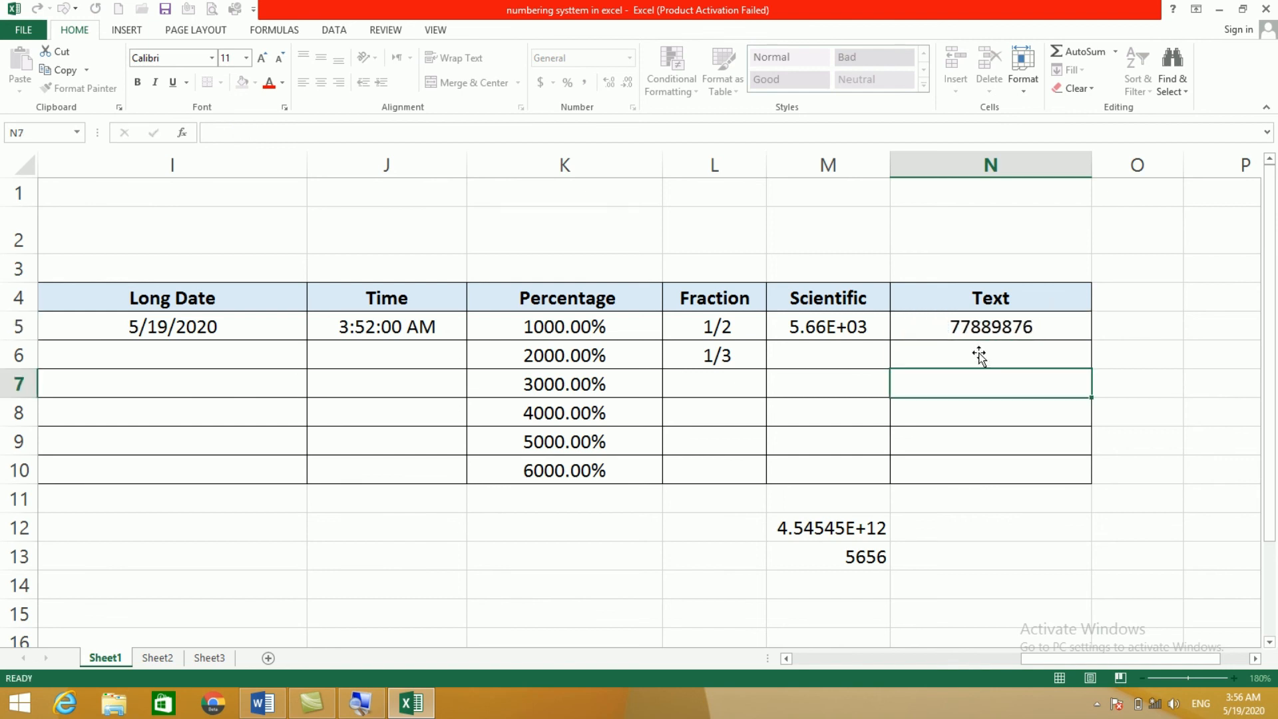
left_click(971, 333)
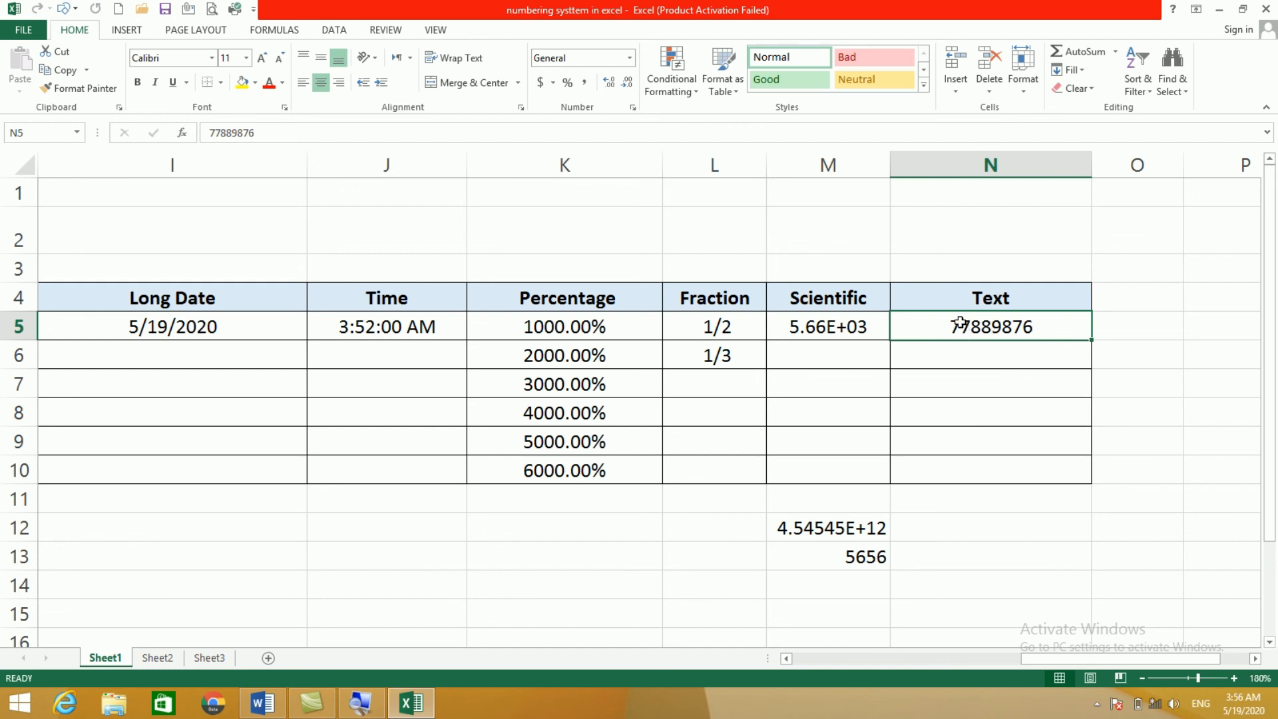
left_click(964, 351)
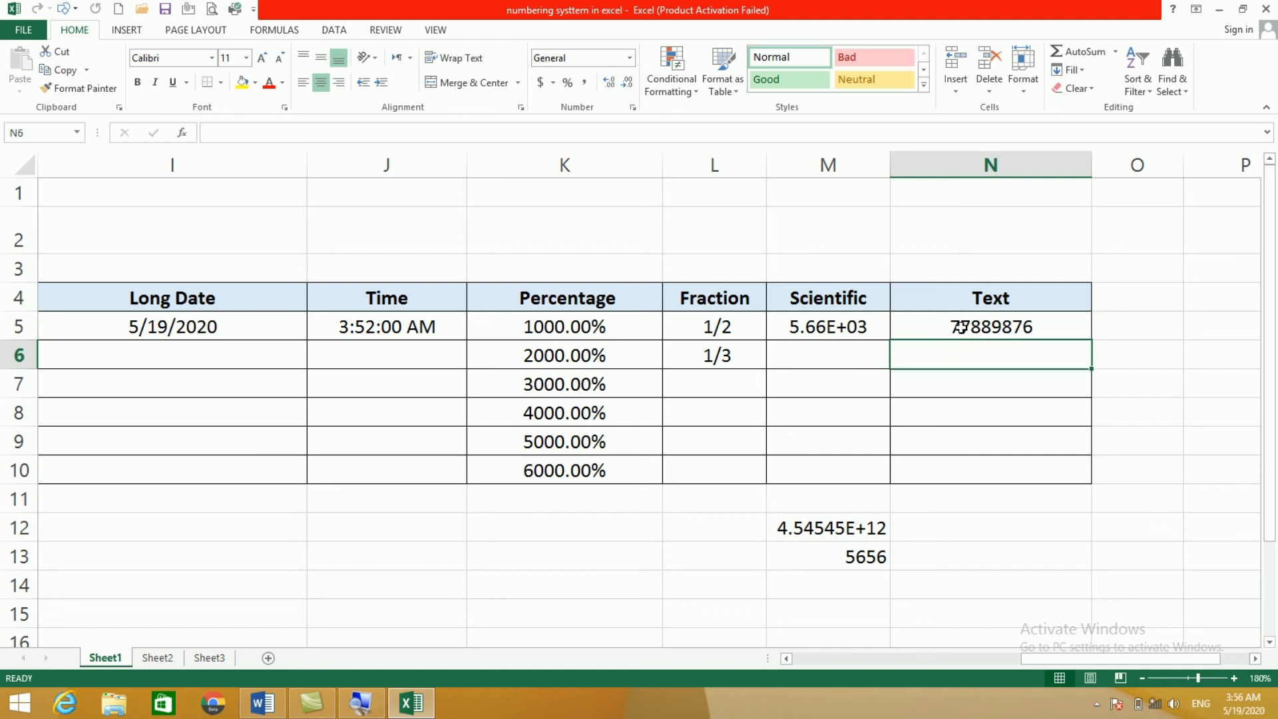
left_click(963, 333)
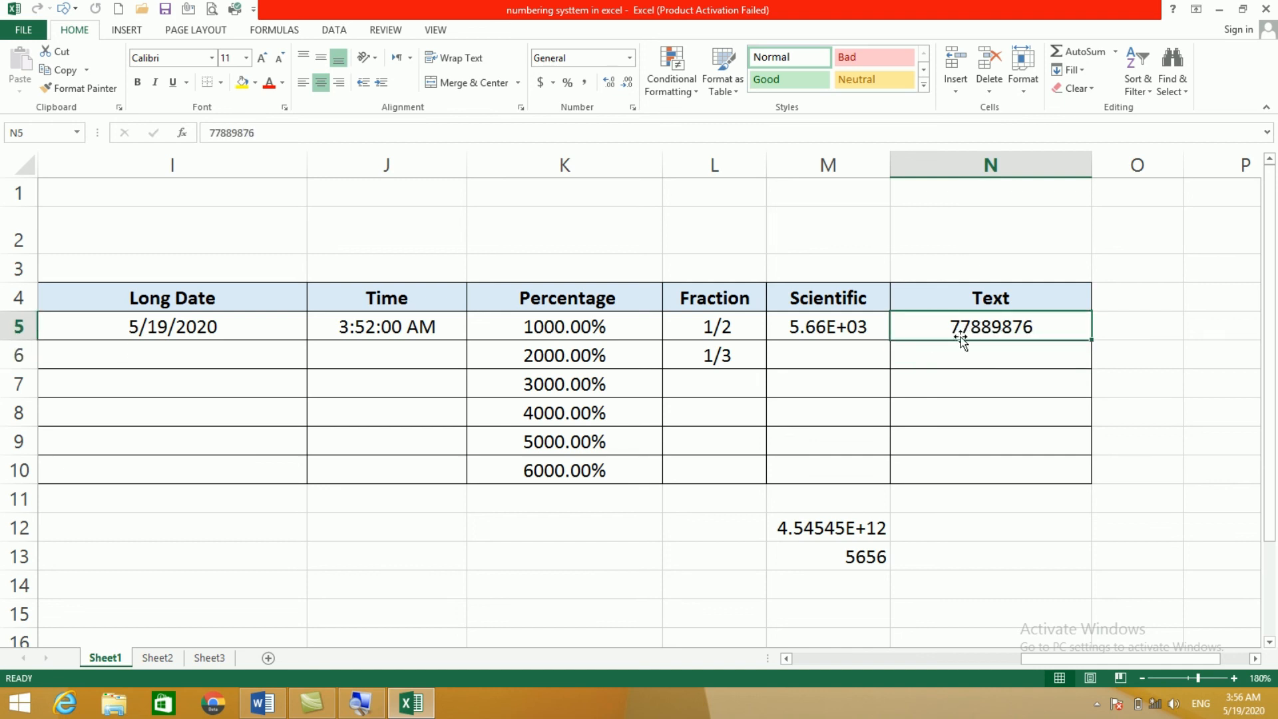
key("Delete")
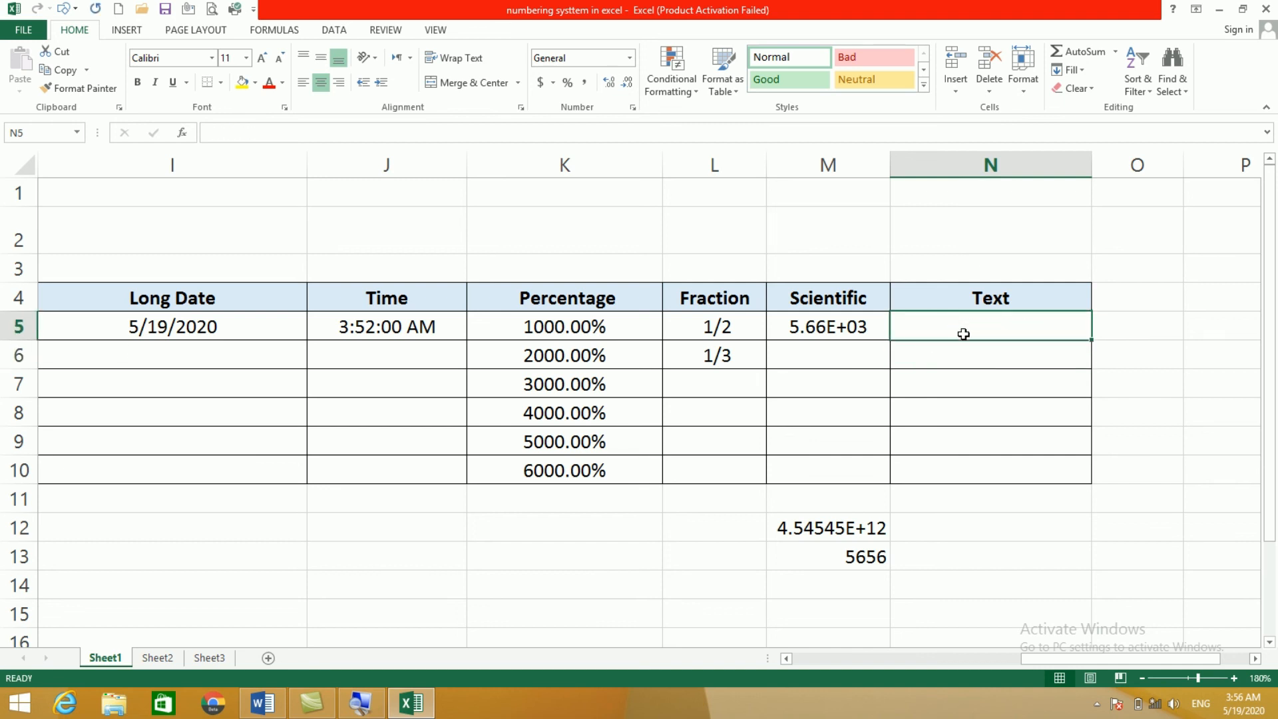
Step: Apply the Text number format to cells N5 through N10
key("Return")
left_click(974, 327)
left_click(630, 59)
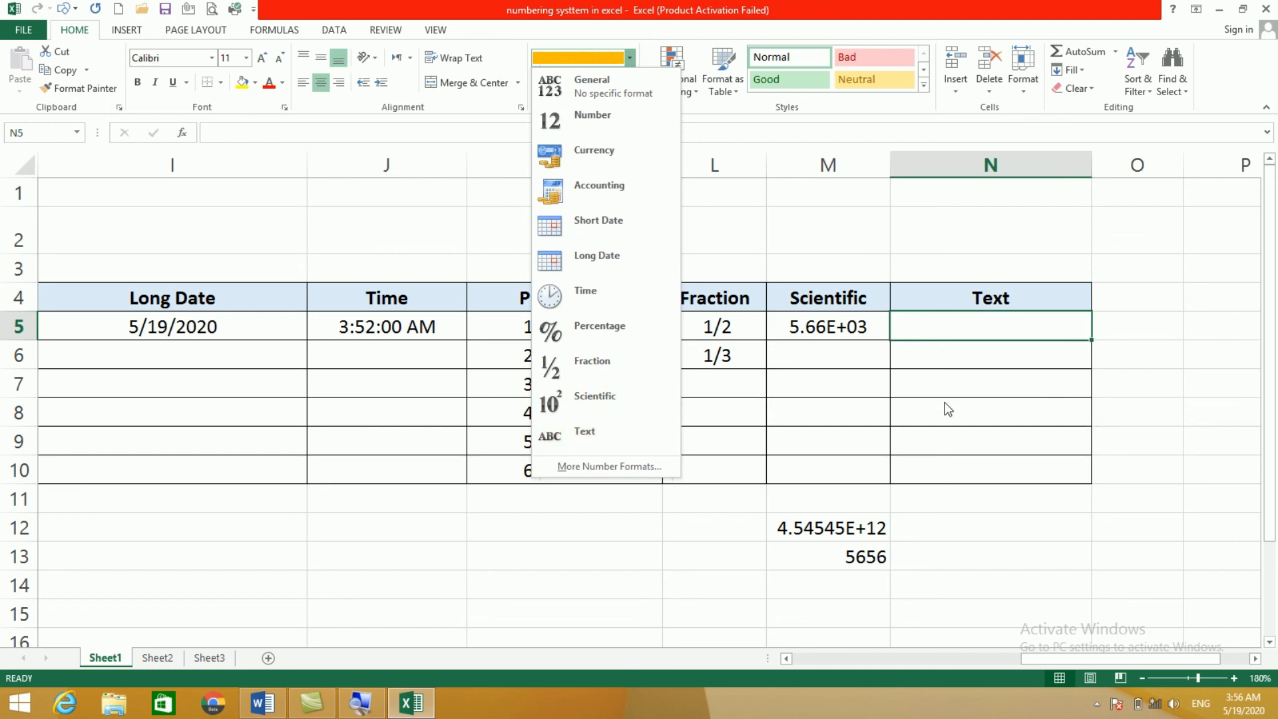
left_click(940, 333)
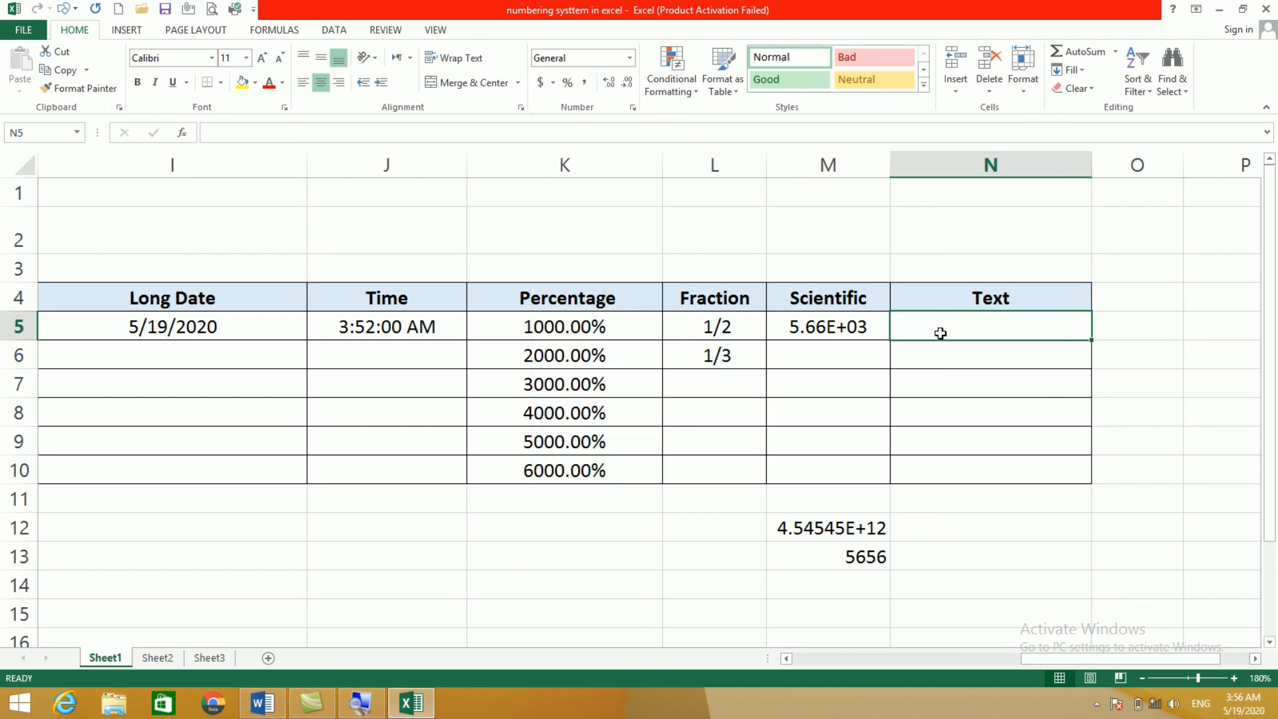
left_click(630, 58)
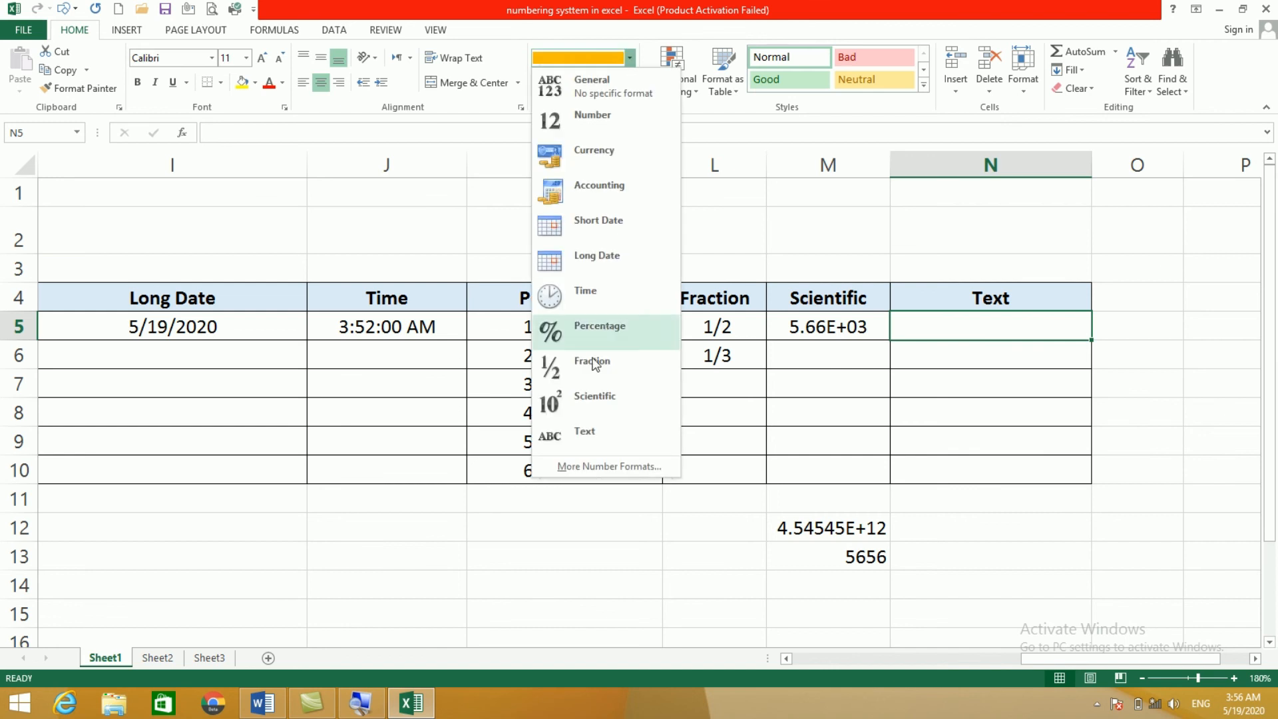
left_click(571, 432)
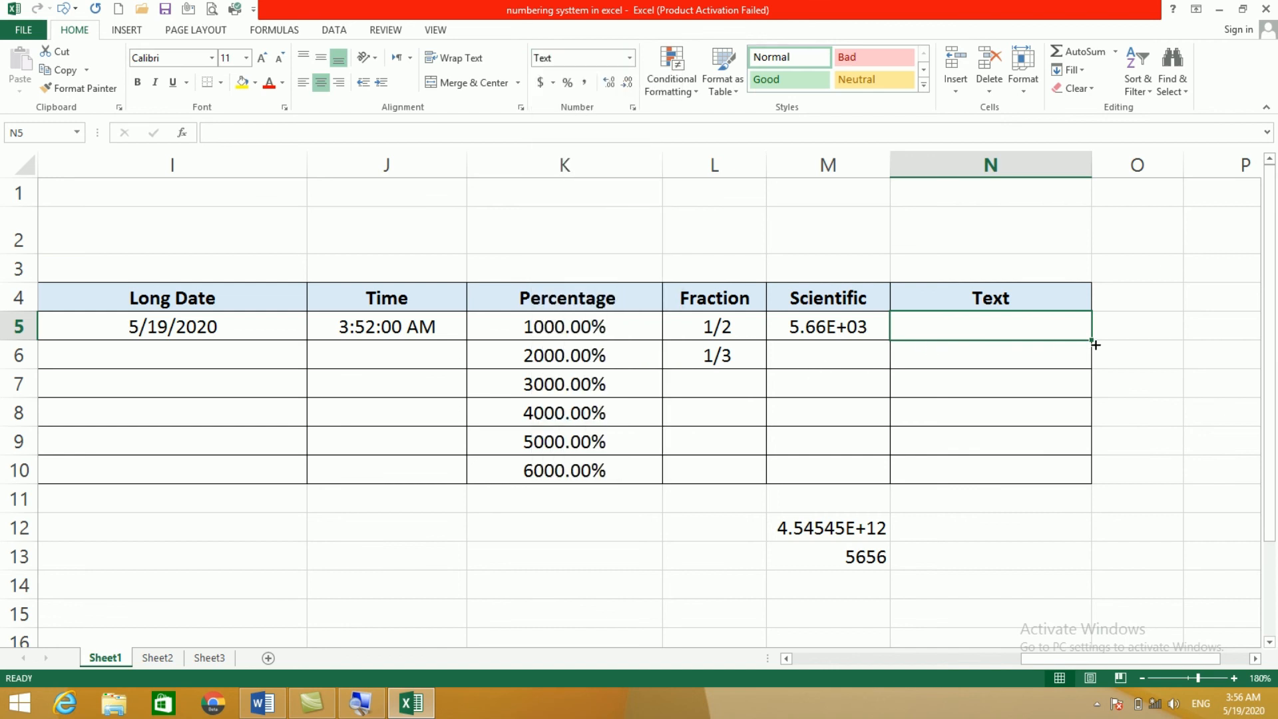
left_click_drag(1090, 338, 1080, 479)
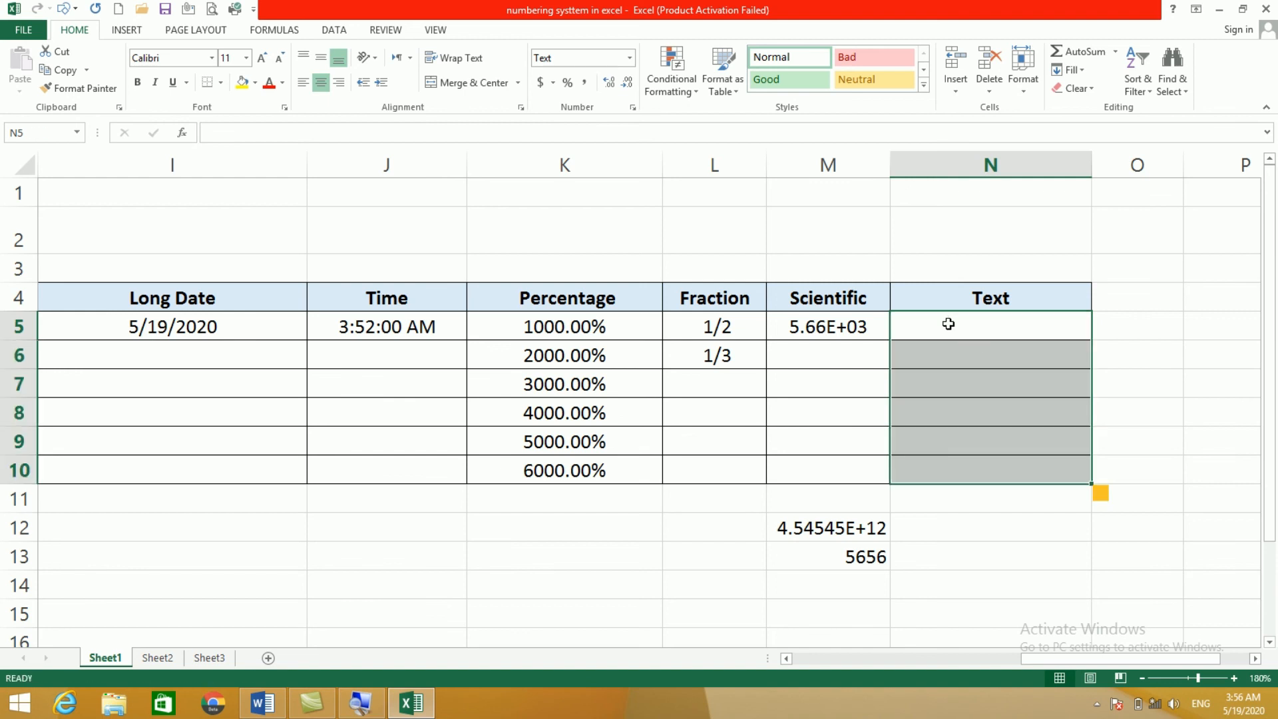
left_click(949, 324)
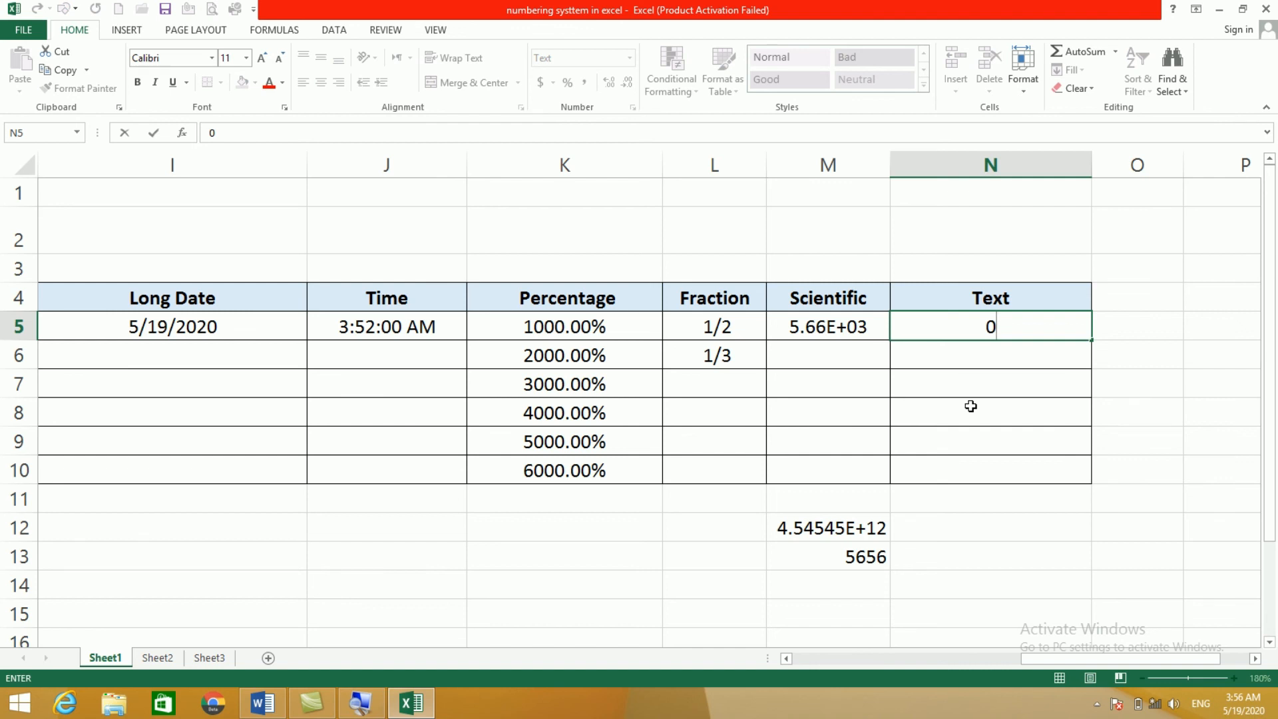
left_click(1004, 420)
left_click(959, 331)
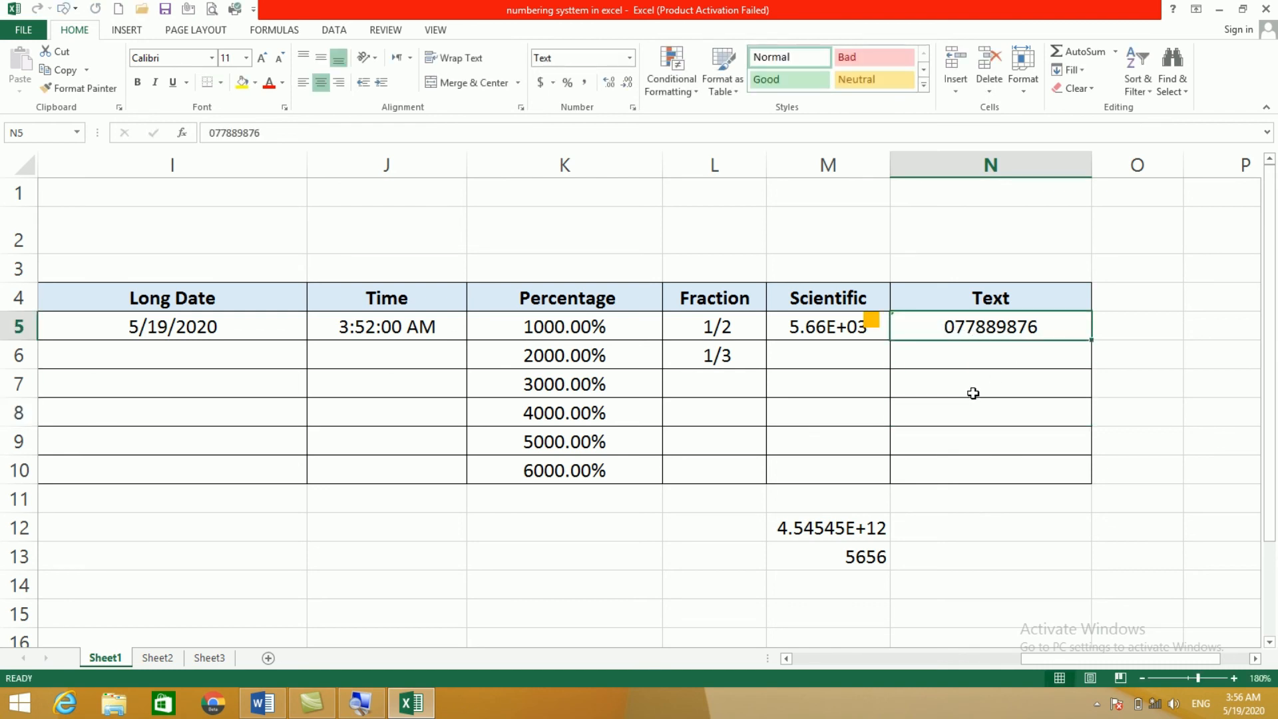
left_click(974, 371)
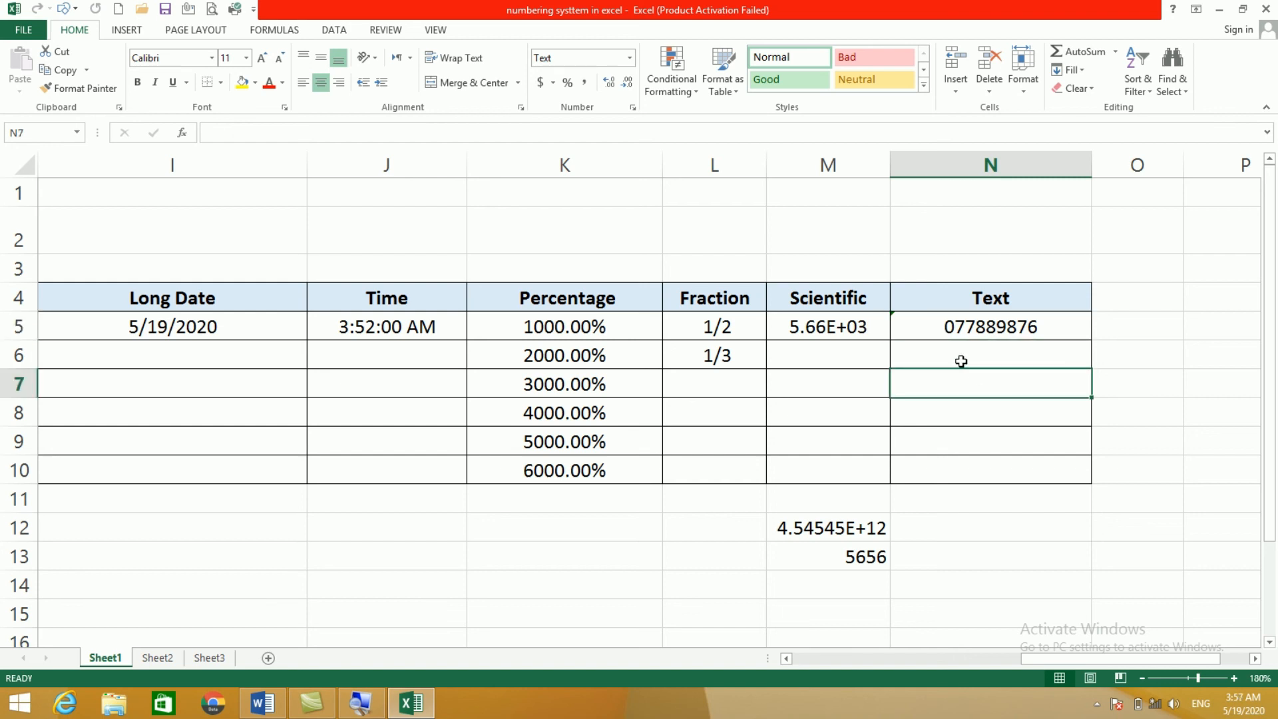
left_click(960, 360)
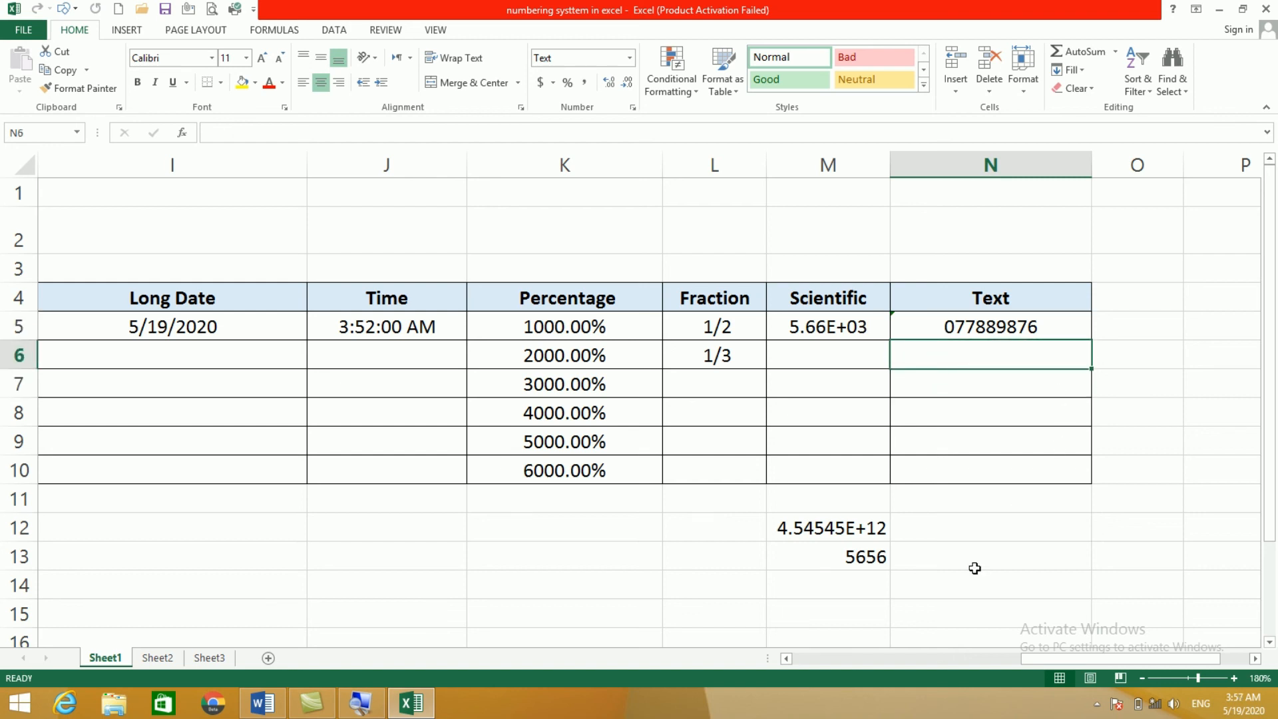